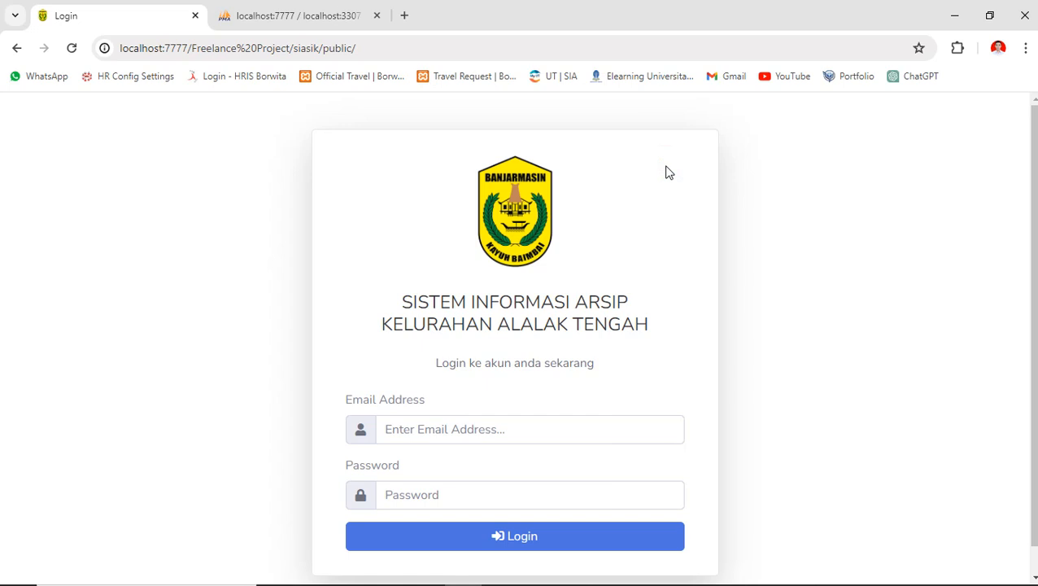
- Log in to E-Arsip with the administrator's account e-mail and password
click(623, 262)
scroll(532, 312, down, 1)
click(456, 386)
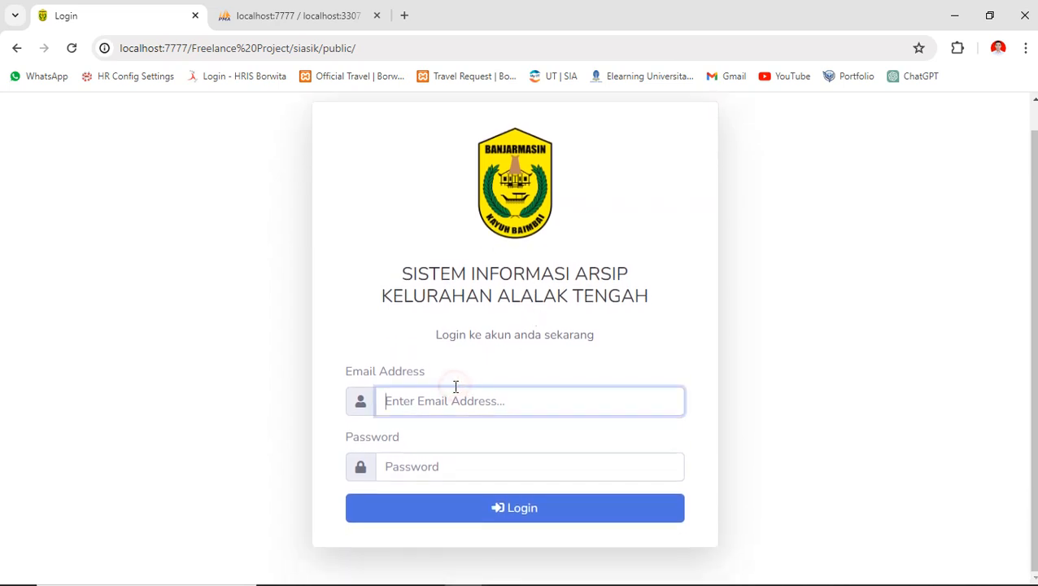
key(ctrl+v)
key(Tab)
text(••)
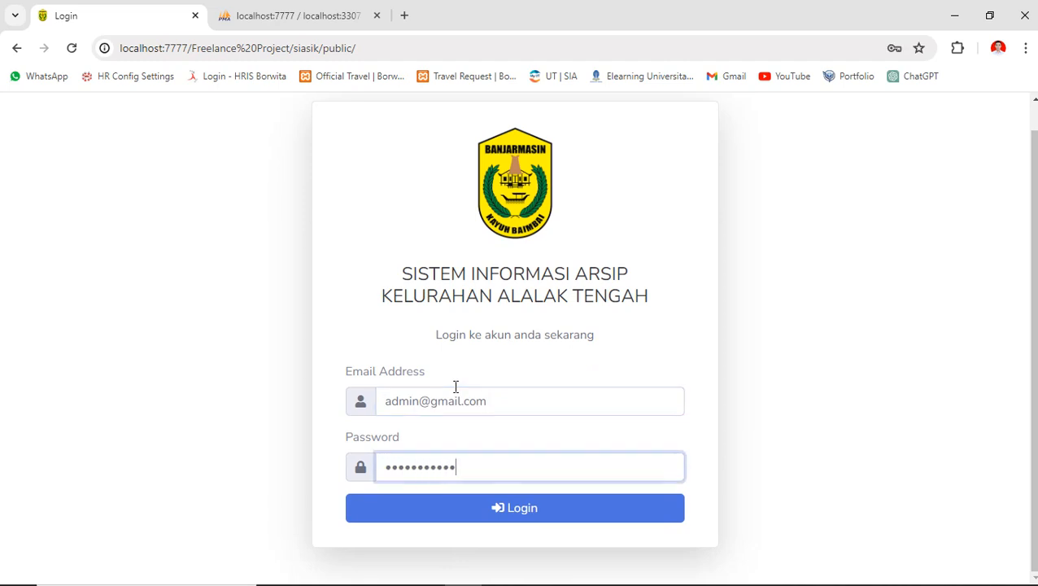
key(Return)
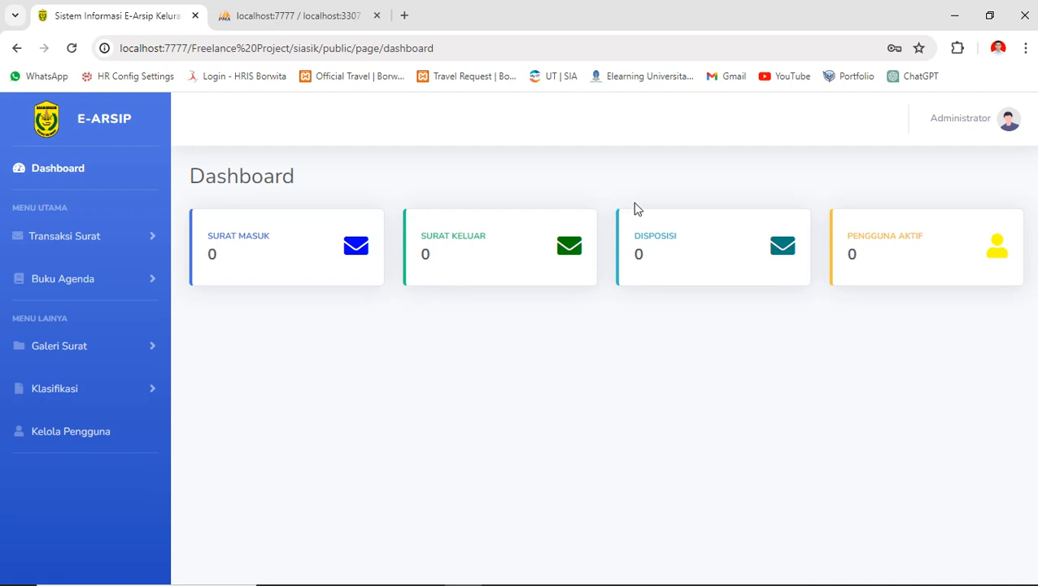
- Open the administrator's Profile page from the account menu
click(979, 122)
click(958, 166)
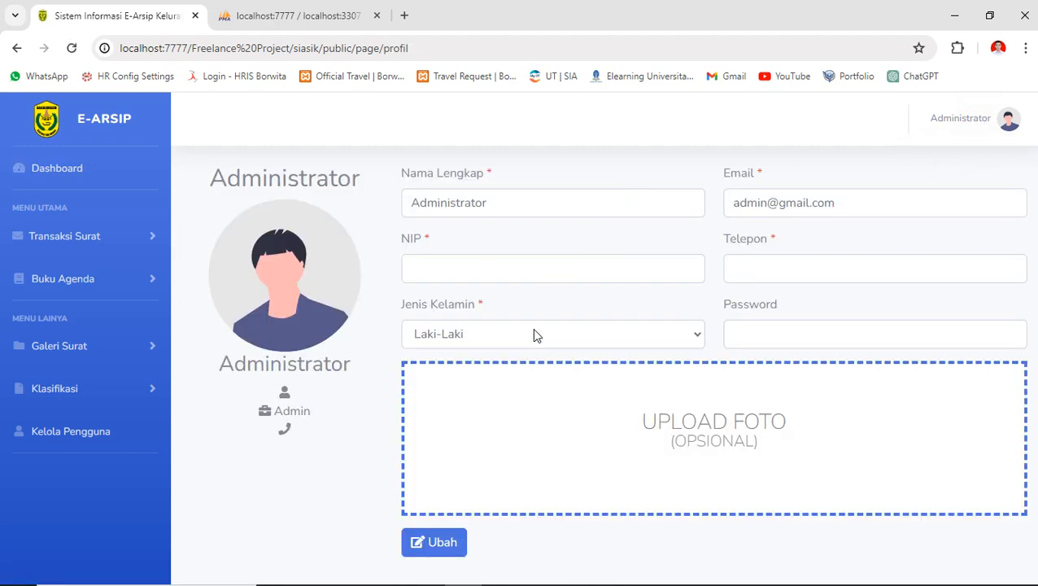
drag(394, 172, 521, 201)
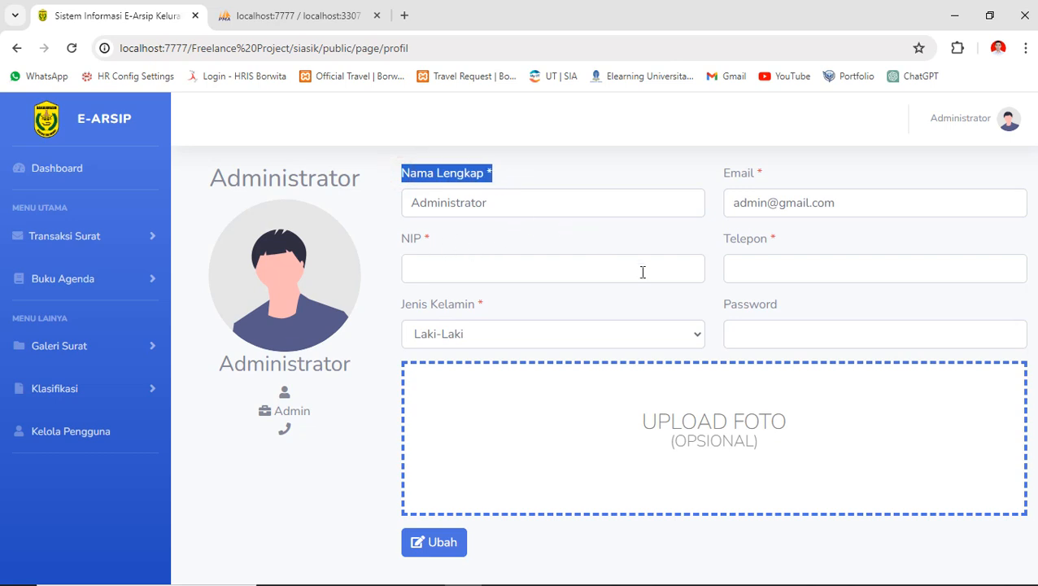
click(517, 303)
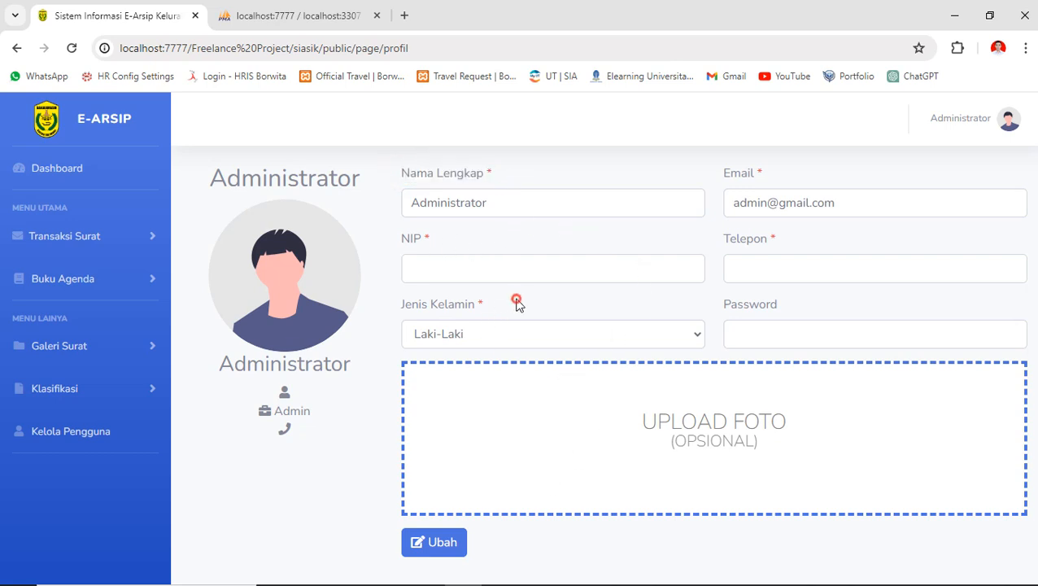
- Replace the Nama Lengkap value 'Administrator' with the new full name
click(520, 209)
key(ctrl+a)
key(BackSpace)
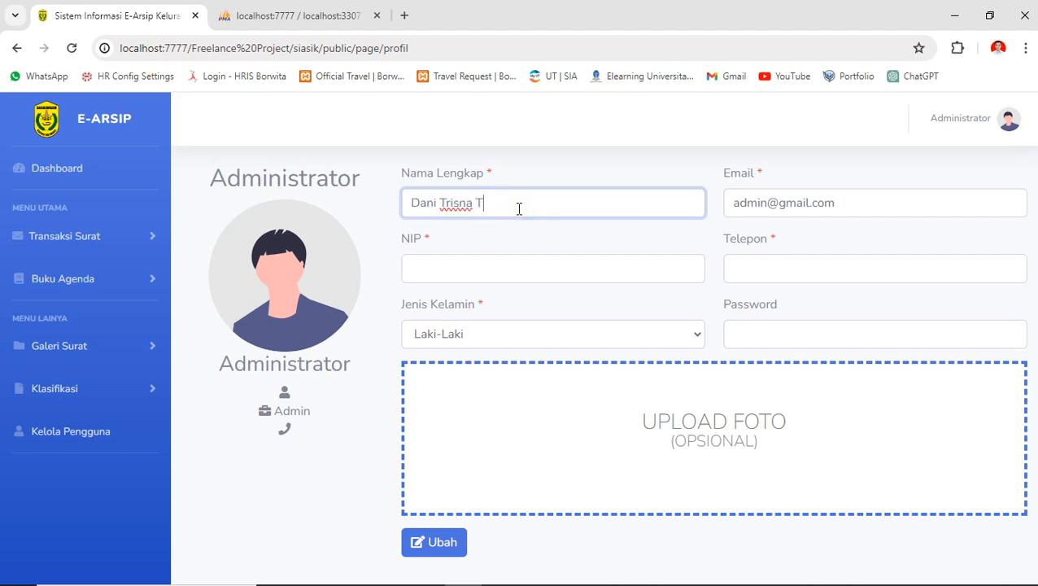
key(Return)
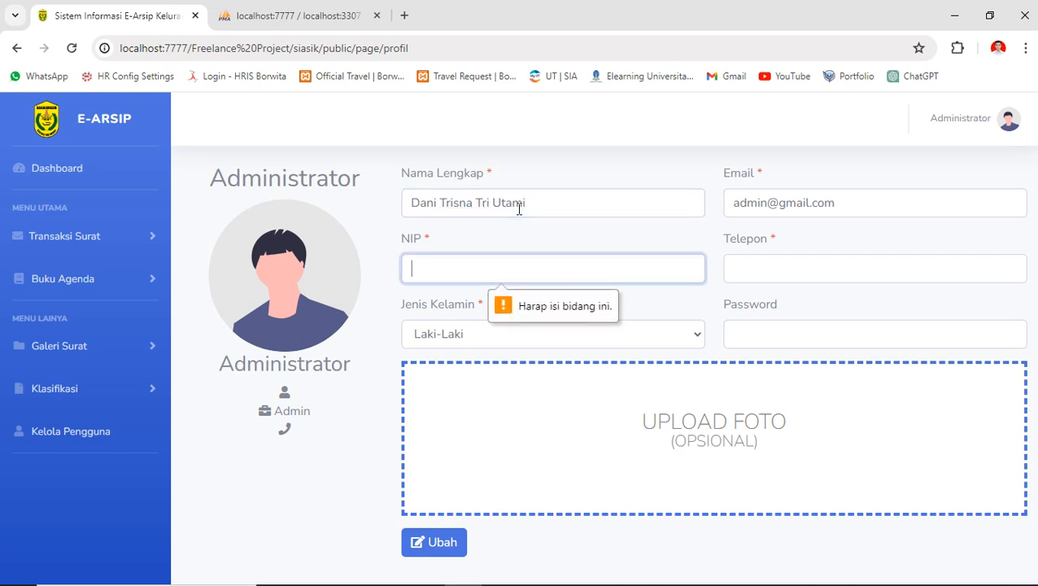
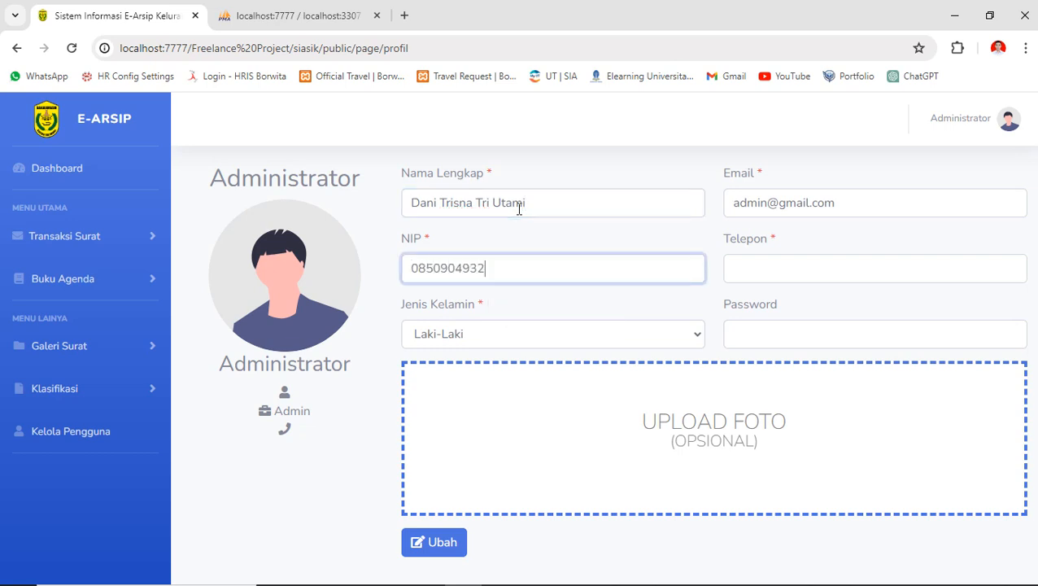
- Fill in the NIP and Telepon numbers, then save the profile with Ubah and confirm
key(Tab)
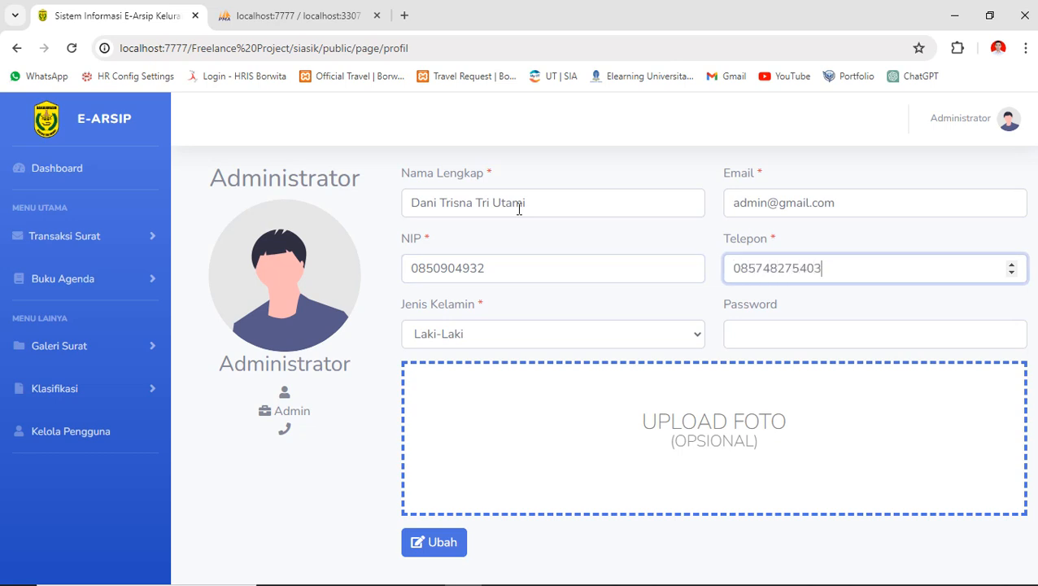
click(754, 345)
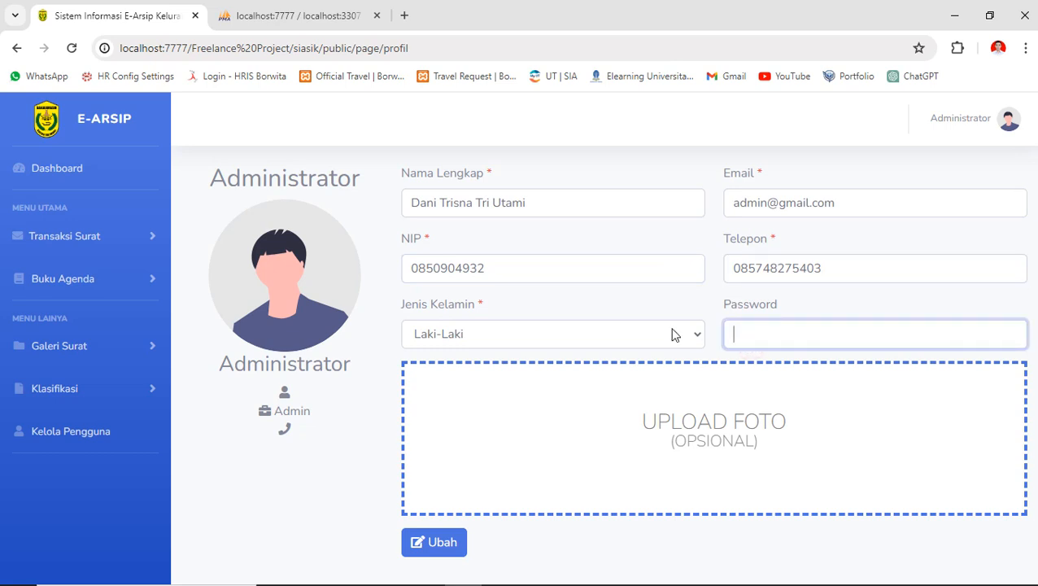
click(532, 272)
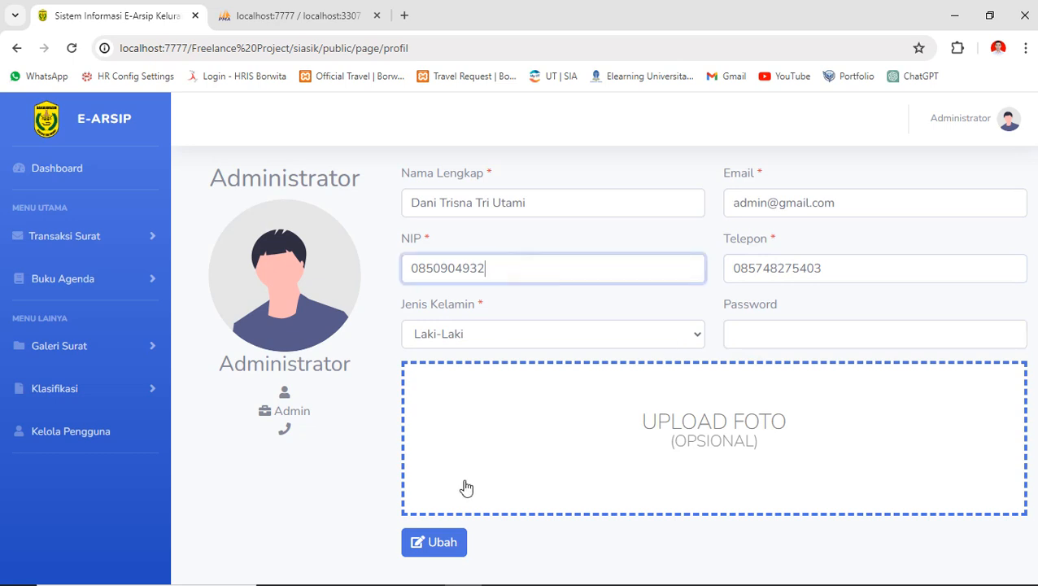
click(442, 542)
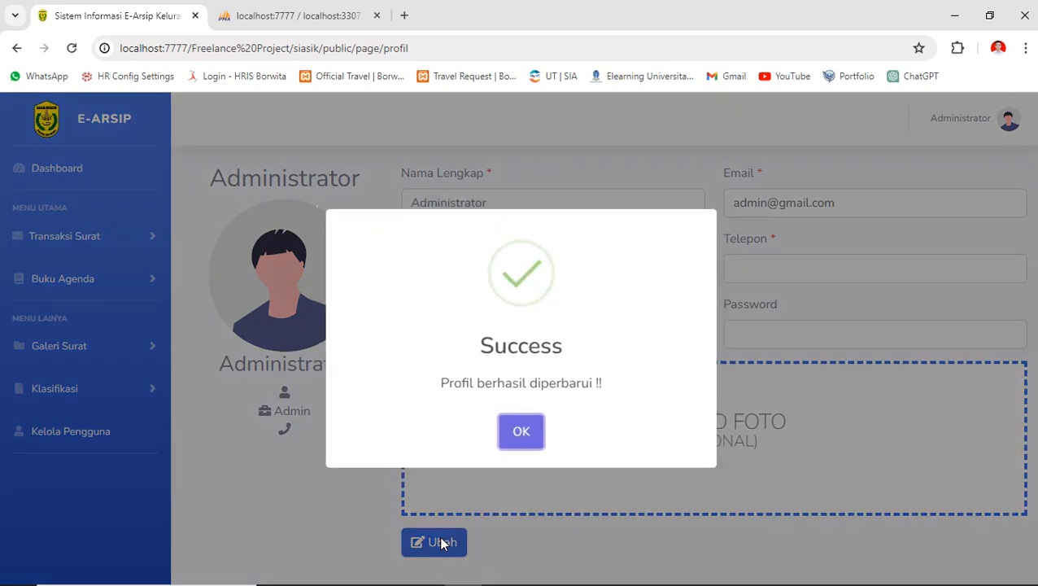
click(521, 435)
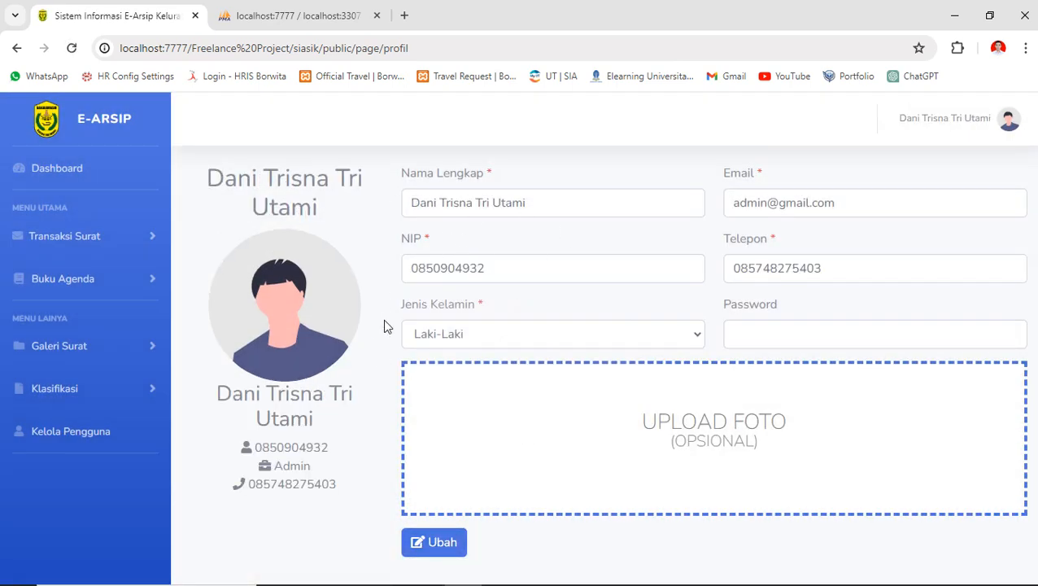
drag(213, 177, 347, 216)
click(348, 216)
- Go to the Klasifikasi Surat list under the Klasifikasi section
click(96, 169)
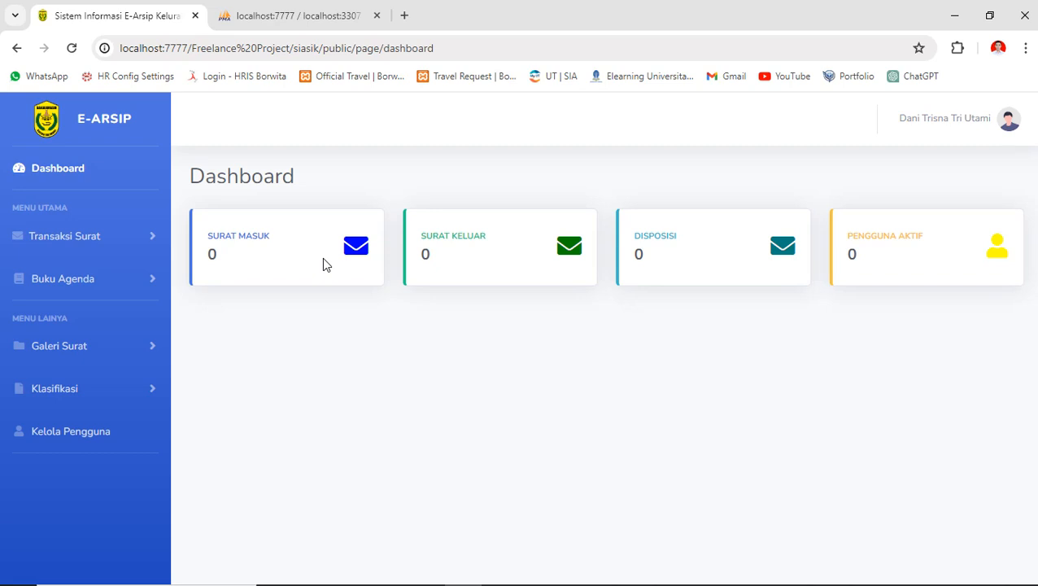
key(XF86MonBrightnessUp)
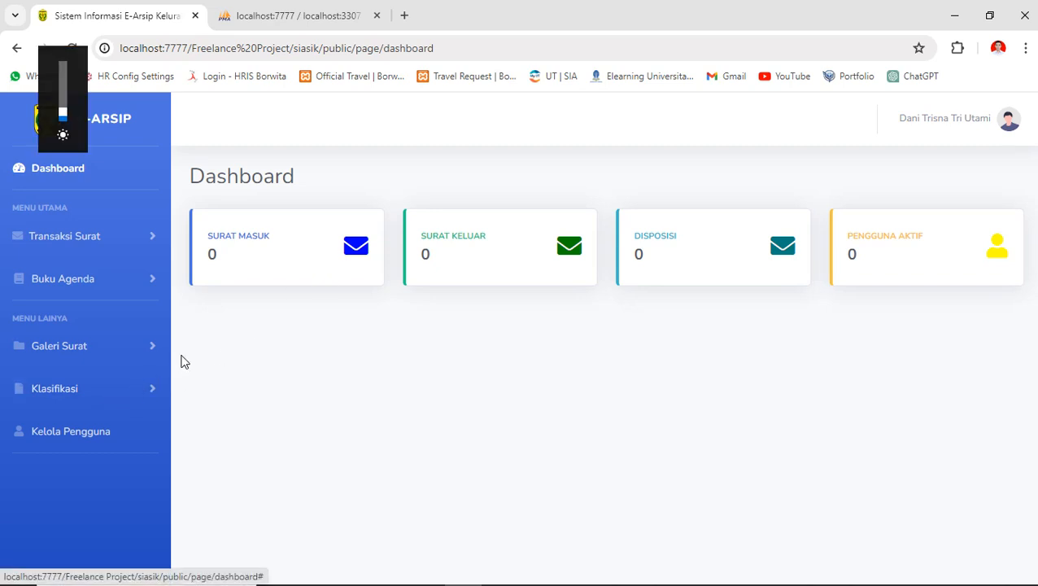
click(52, 388)
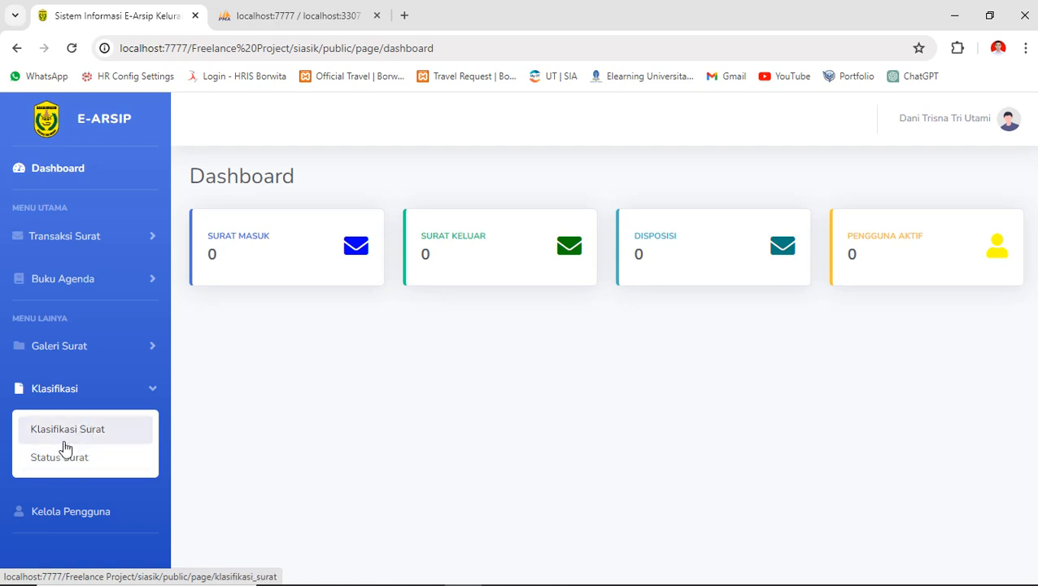
click(80, 430)
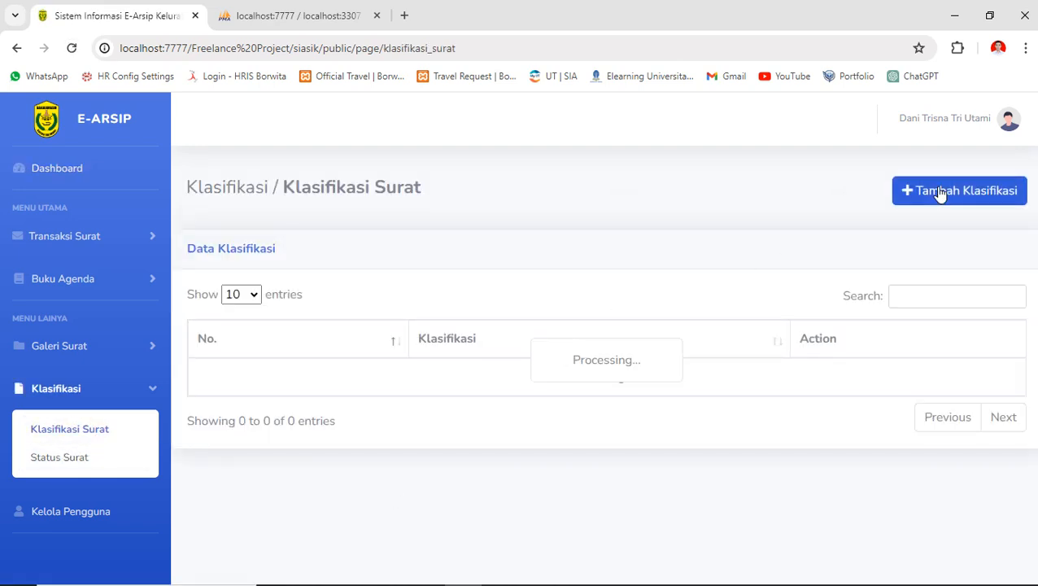
- Add the classification 'PERDIN (Perjalan Dinas)'
click(938, 196)
click(459, 216)
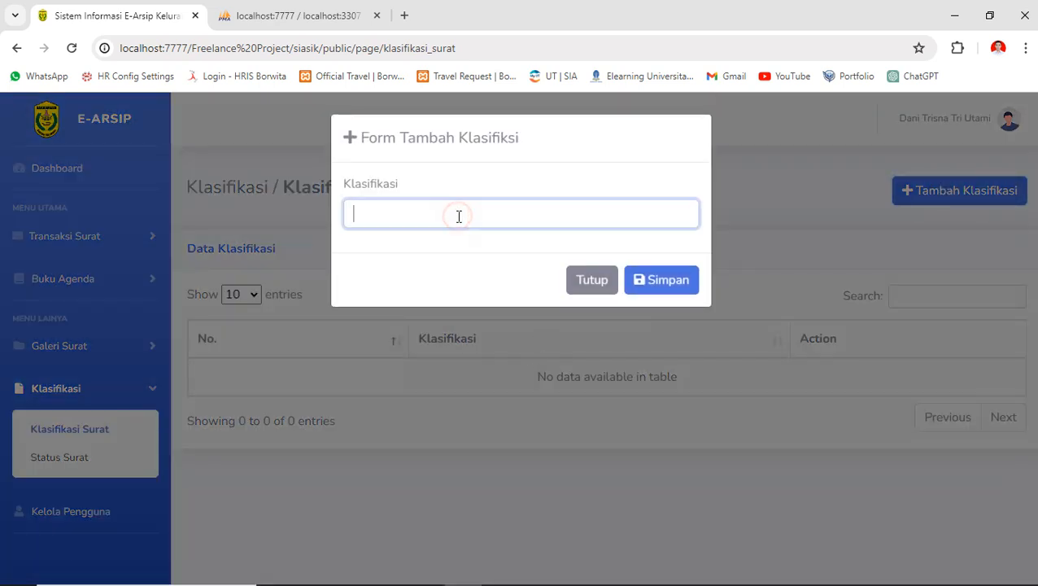
text(PERDIN )
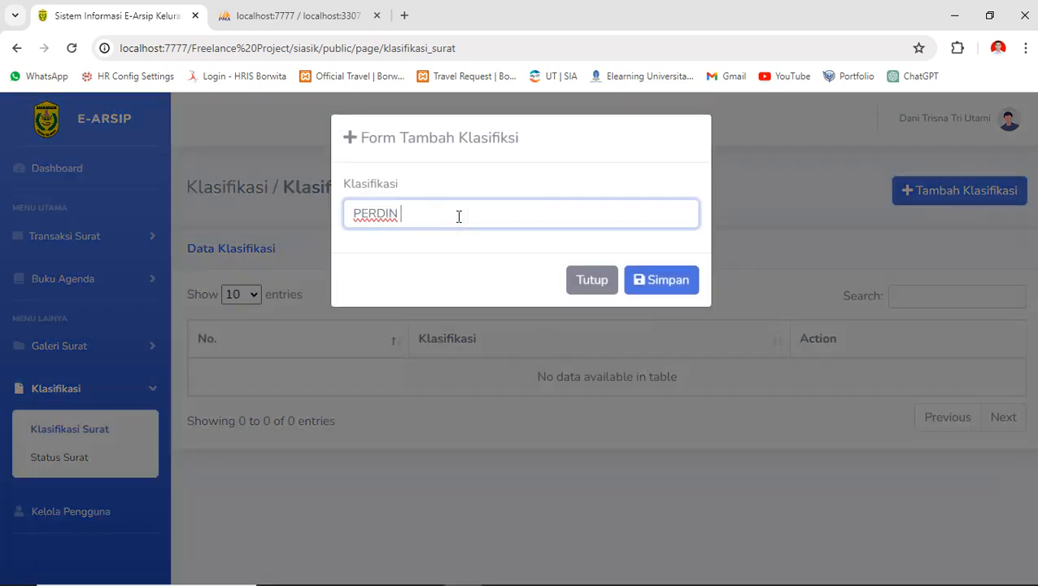
text((Perjalan Dina)
key(Return)
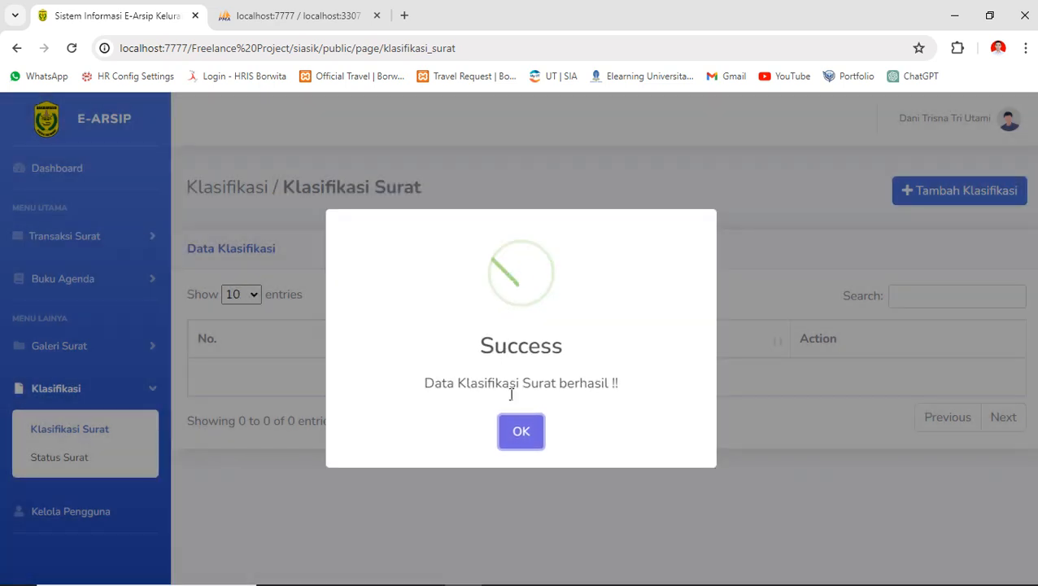
click(521, 431)
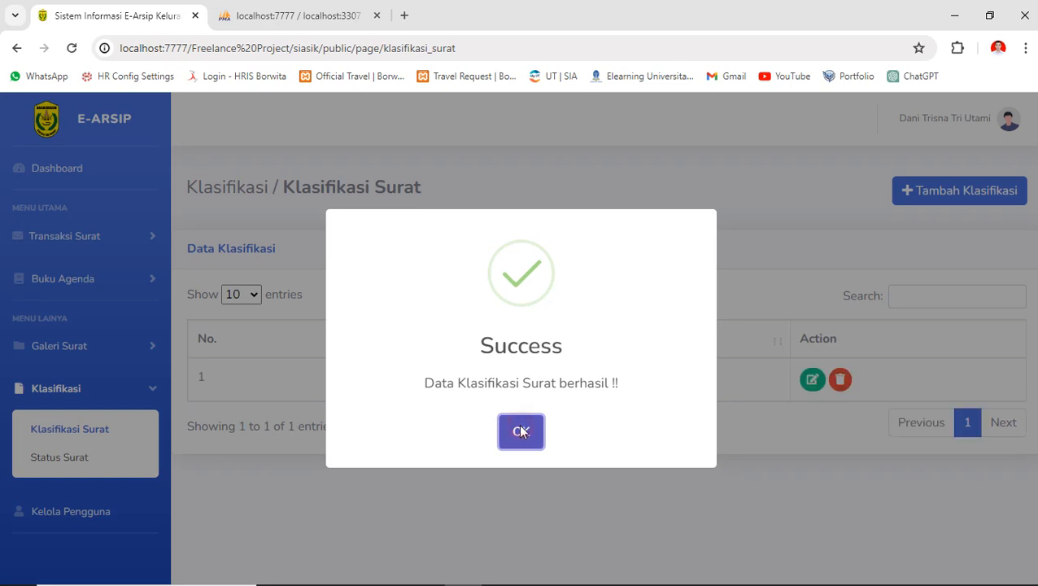
- Edit the PERDIN classification to append the word 'edit' and save it
click(806, 381)
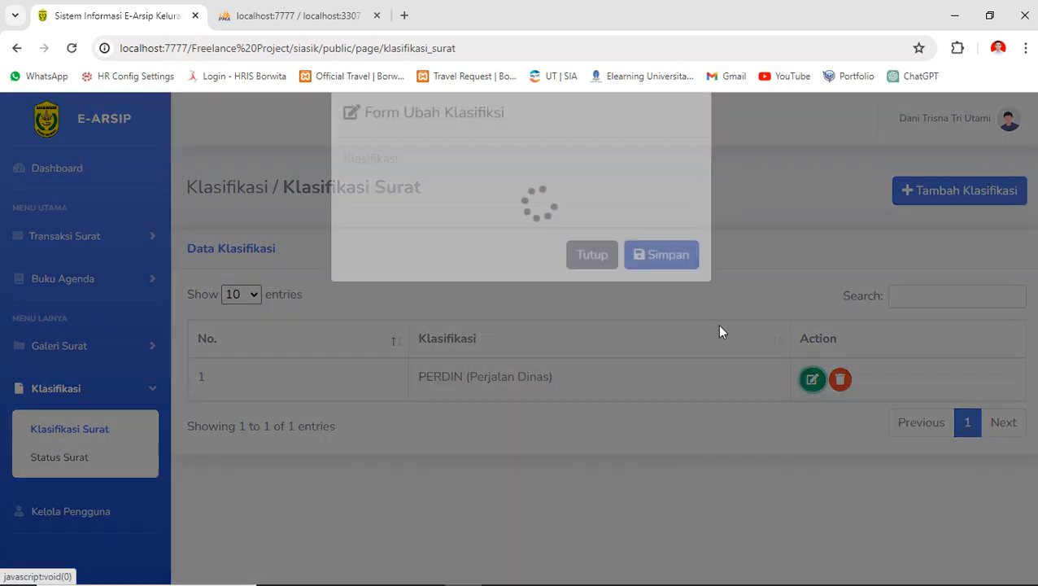
click(514, 223)
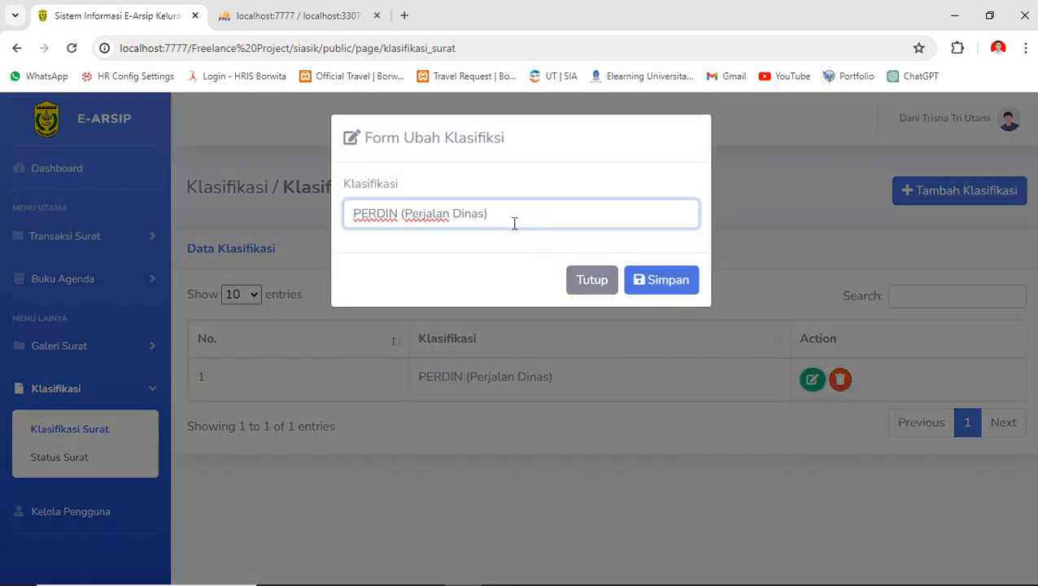
text(edit)
key(Return)
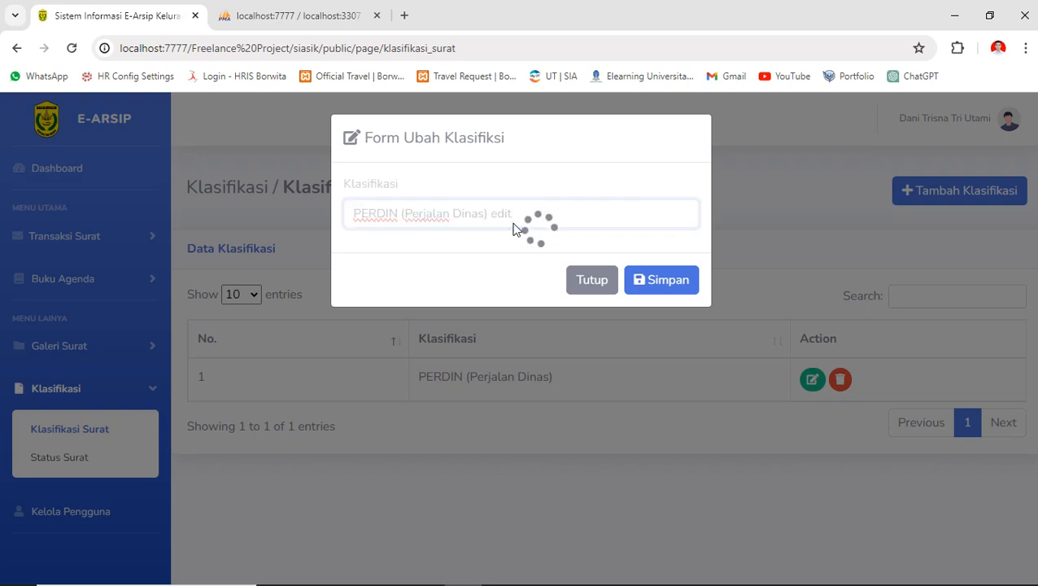
click(521, 432)
double_click(567, 376)
- Remove 'edit' from the PERDIN classification name and save it again
click(813, 381)
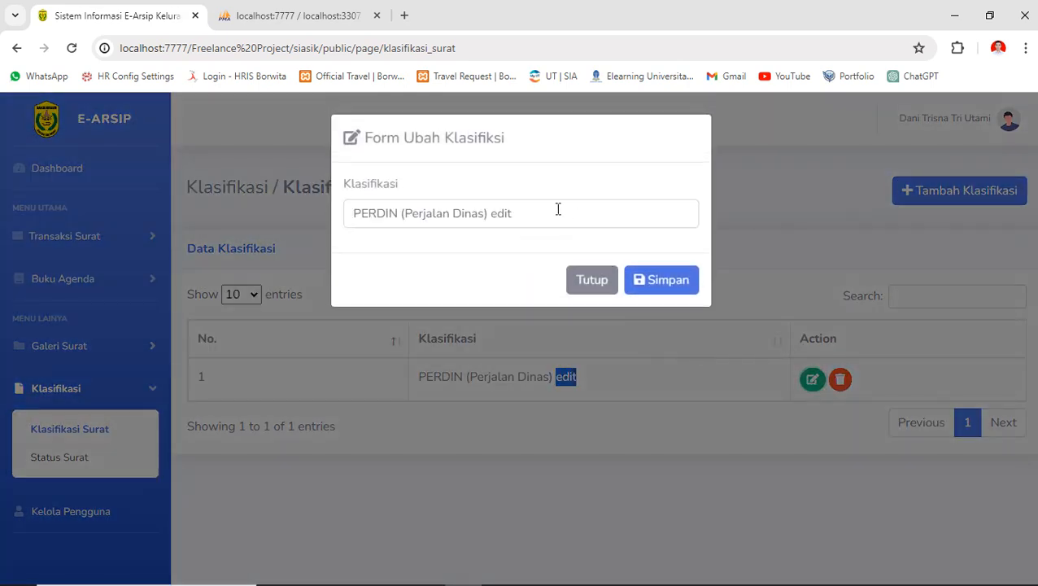
click(544, 208)
key(BackSpace)
key(BackSpace)
key(BackSpace)
key(BackSpace)
key(BackSpace)
click(652, 280)
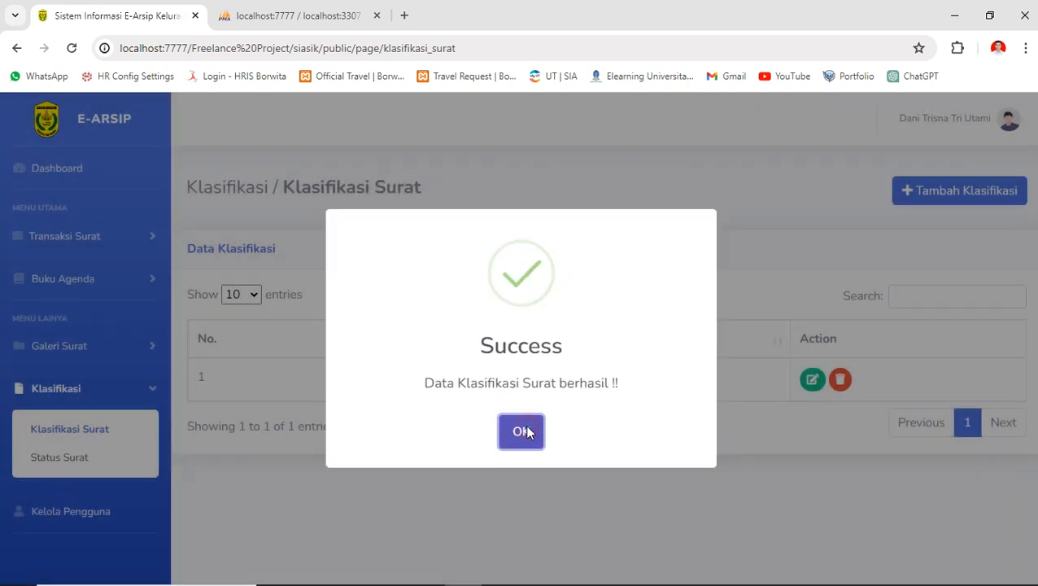
click(522, 432)
click(906, 193)
- Add the classification 'Survey'
click(455, 221)
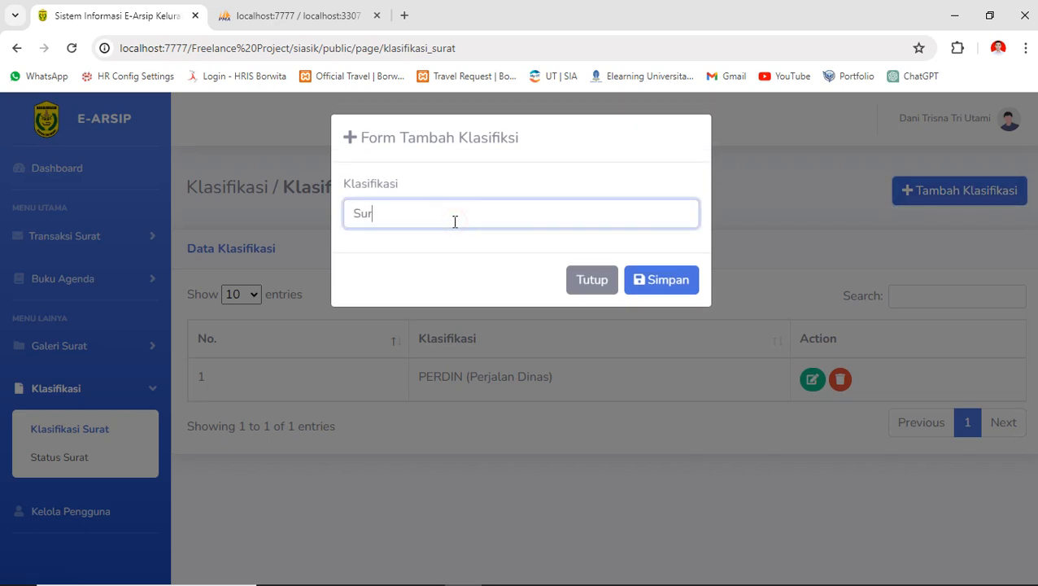
key(BackSpace)
key(BackSpace)
key(BackSpace)
text(Survey)
key(Return)
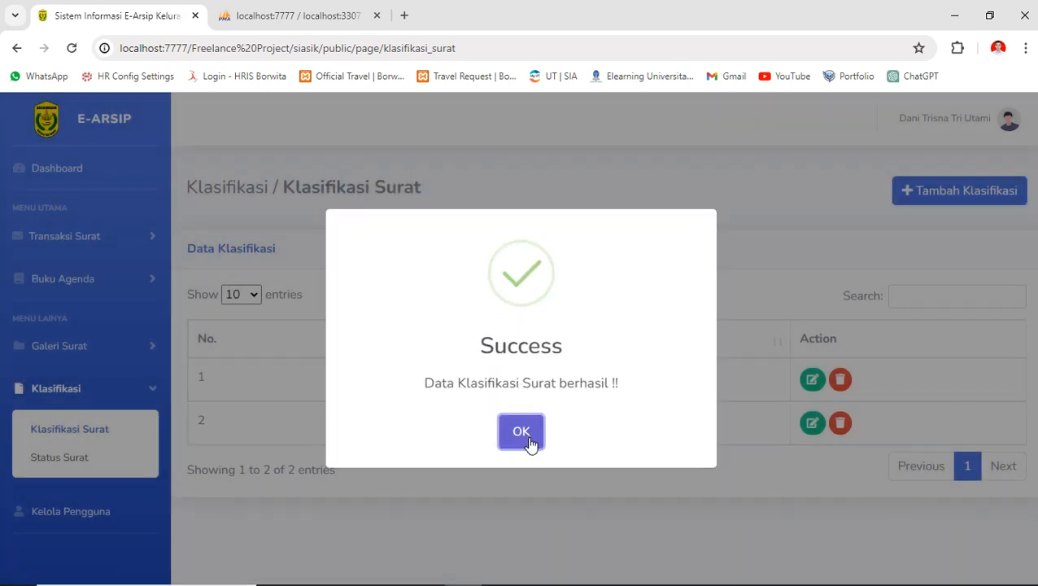
click(529, 444)
- Add the classification 'Kunjungan Industri'
click(961, 190)
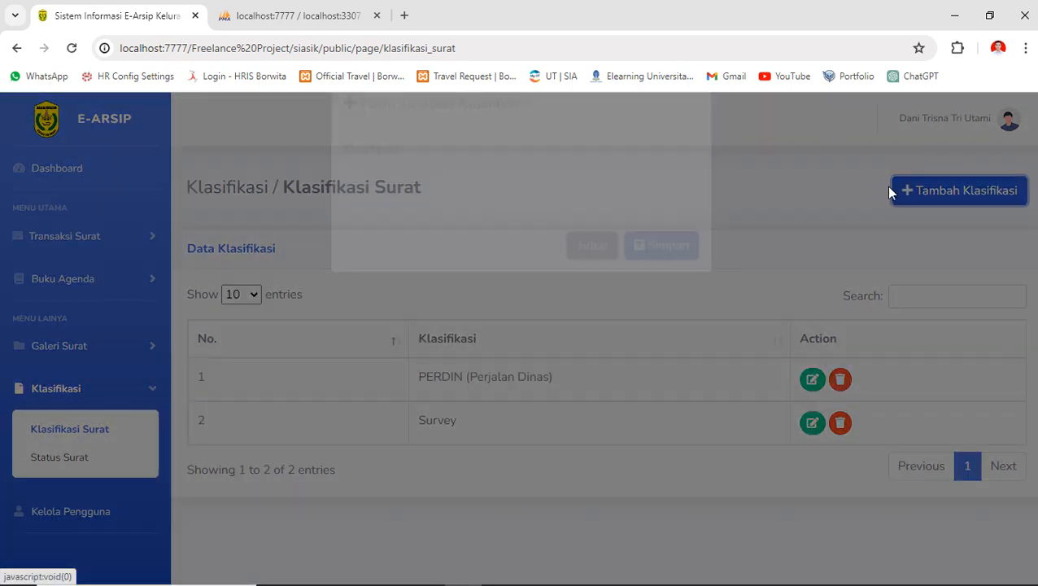
click(425, 214)
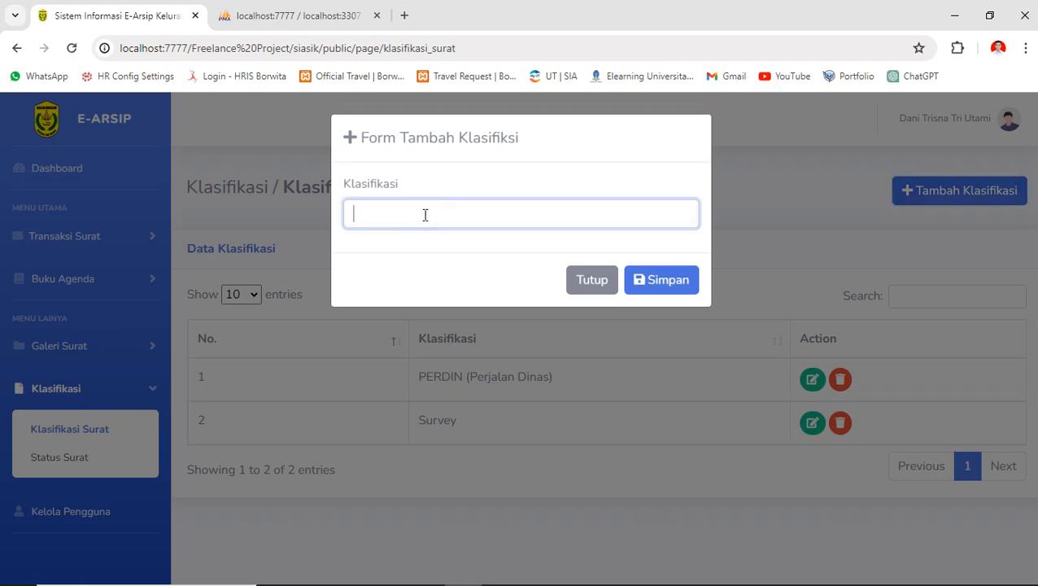
text(Kunjungan Industri)
key(Return)
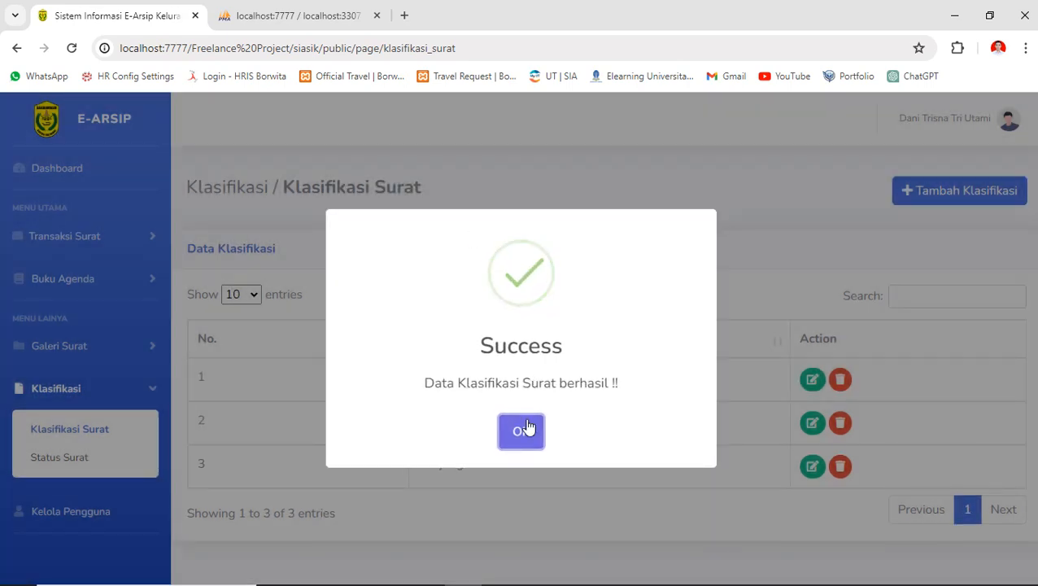
click(525, 428)
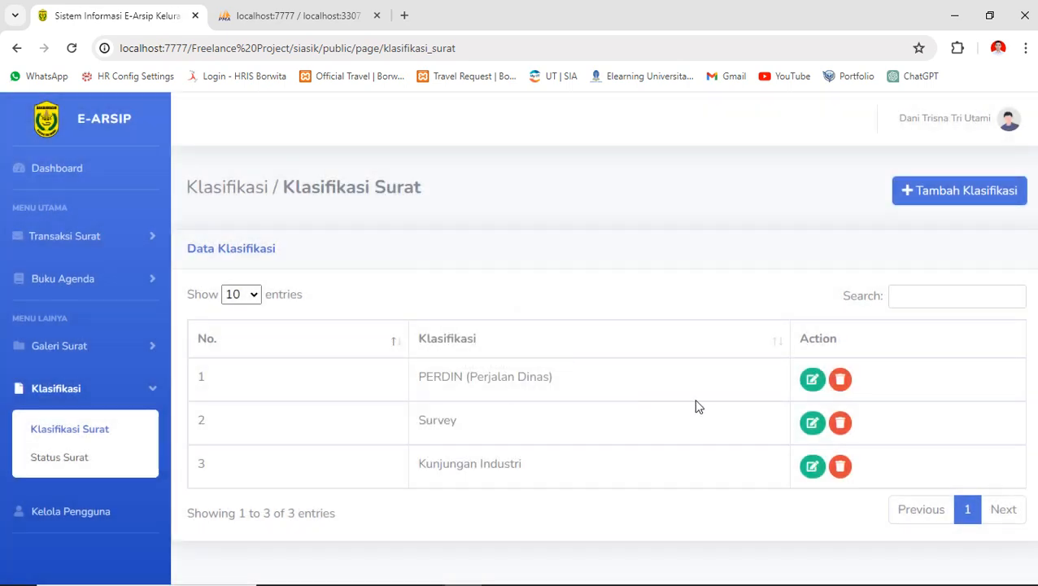
- Delete the Kunjungan Industri classification, confirming with Lanjutkan
click(844, 476)
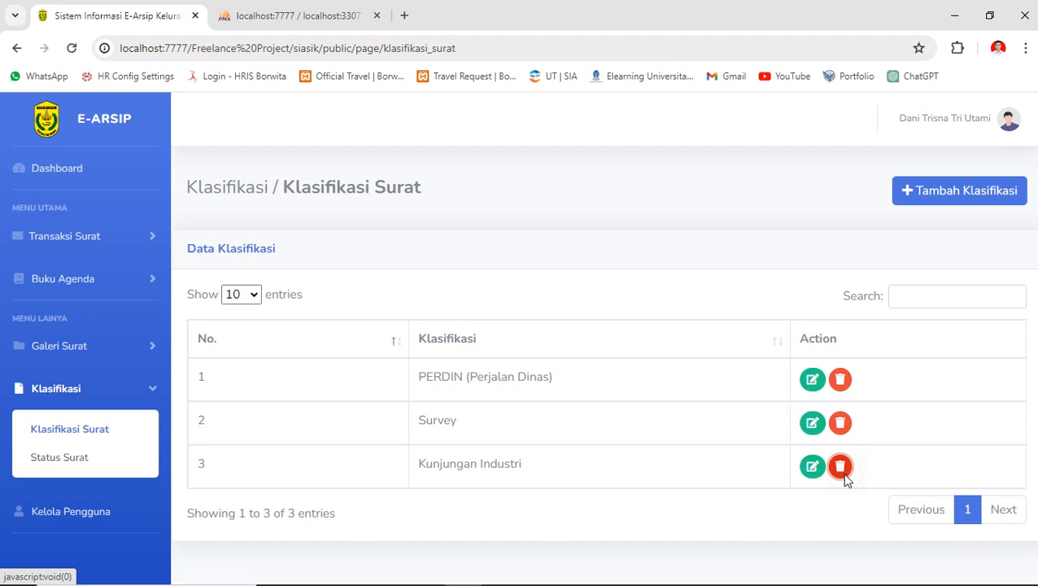
click(516, 440)
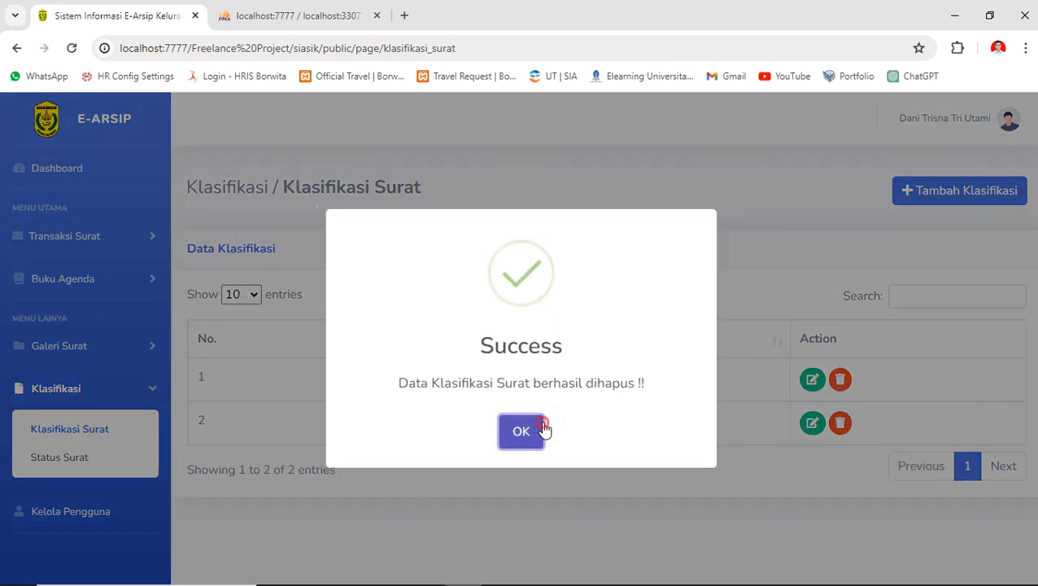
click(538, 431)
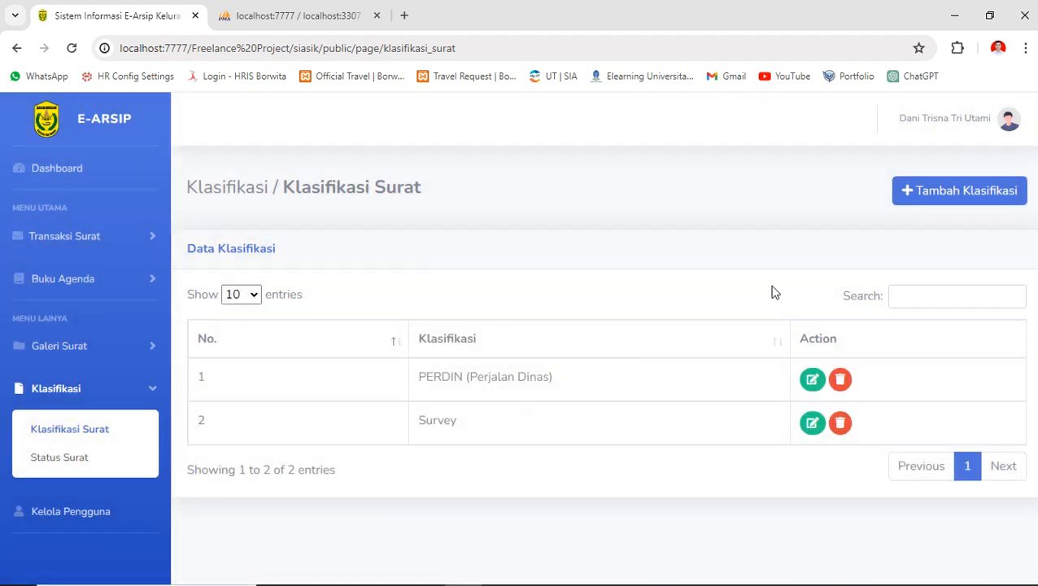
click(915, 192)
click(593, 282)
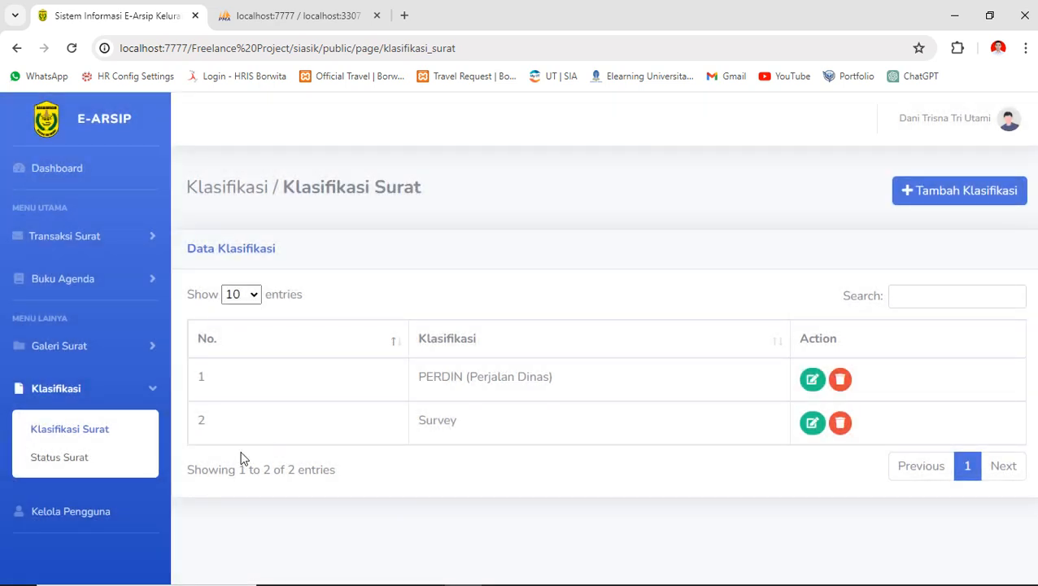
- Add the status 'Segera' in the Status Surat list
click(84, 465)
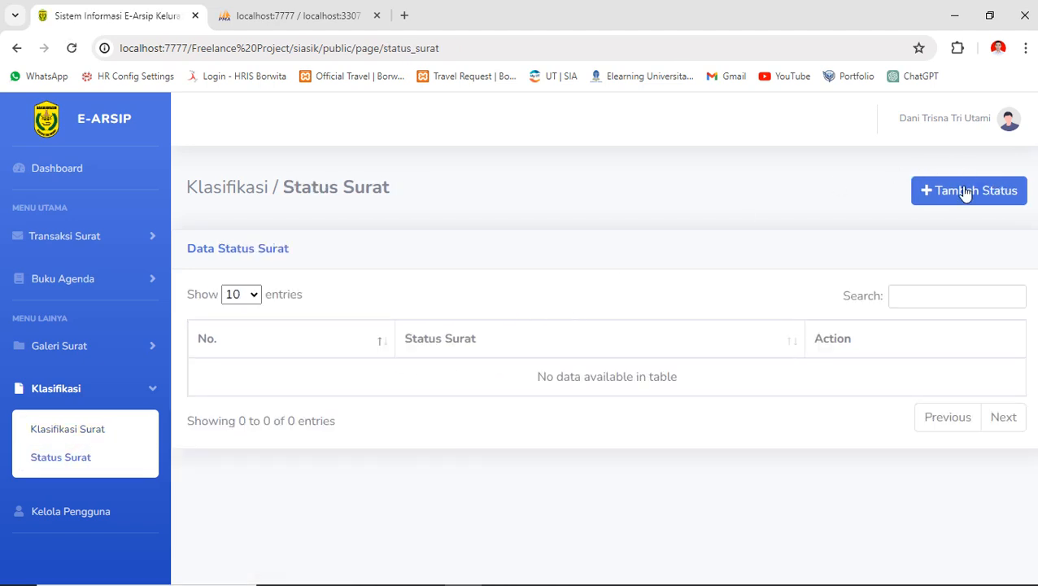
click(964, 192)
click(453, 216)
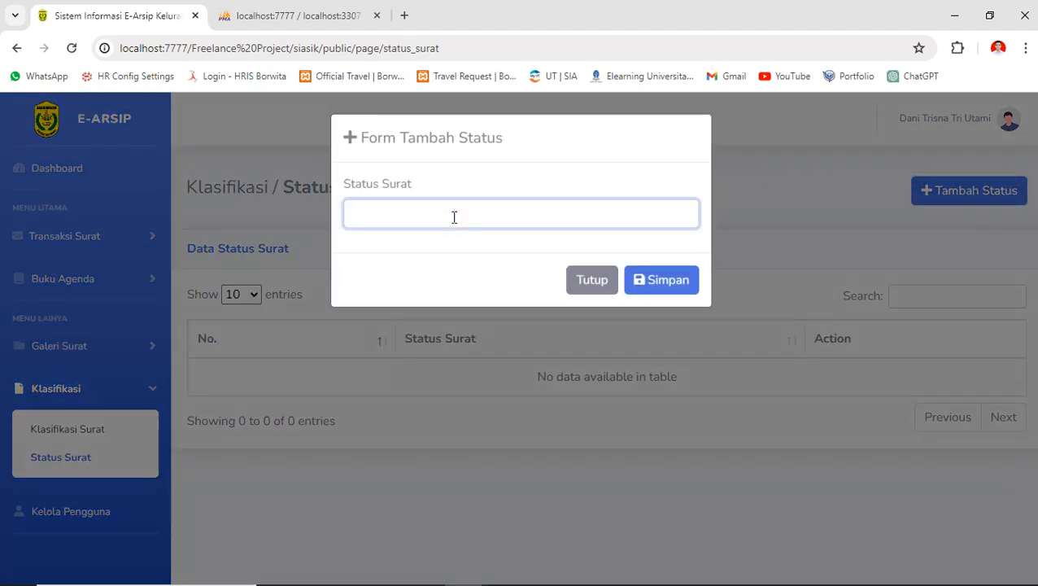
text(Segera)
key(Return)
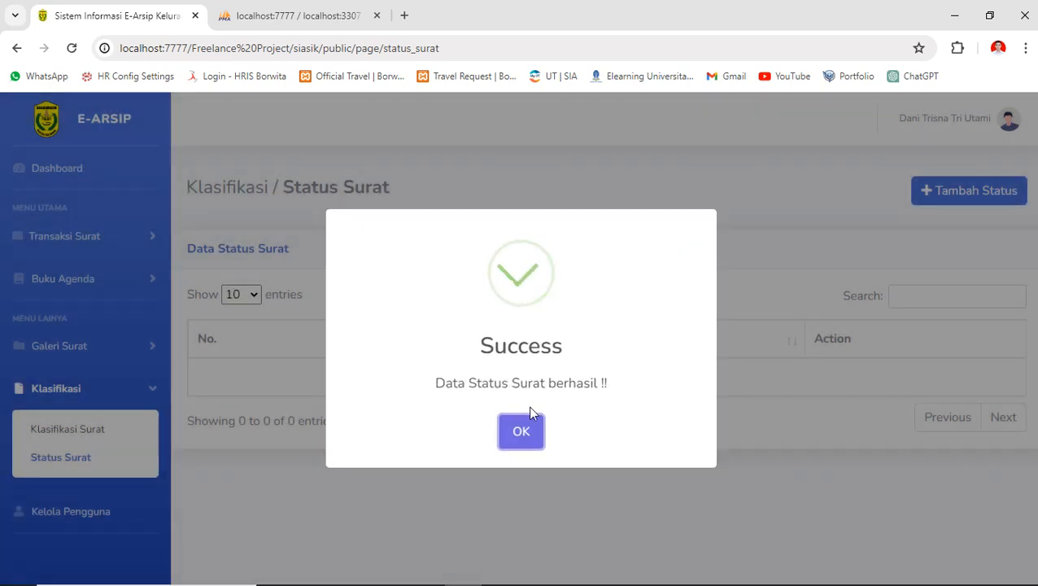
click(523, 429)
- Add the statuses 'Penting' and 'Segera Dilaksanakan'
click(936, 195)
click(481, 215)
text(Penting)
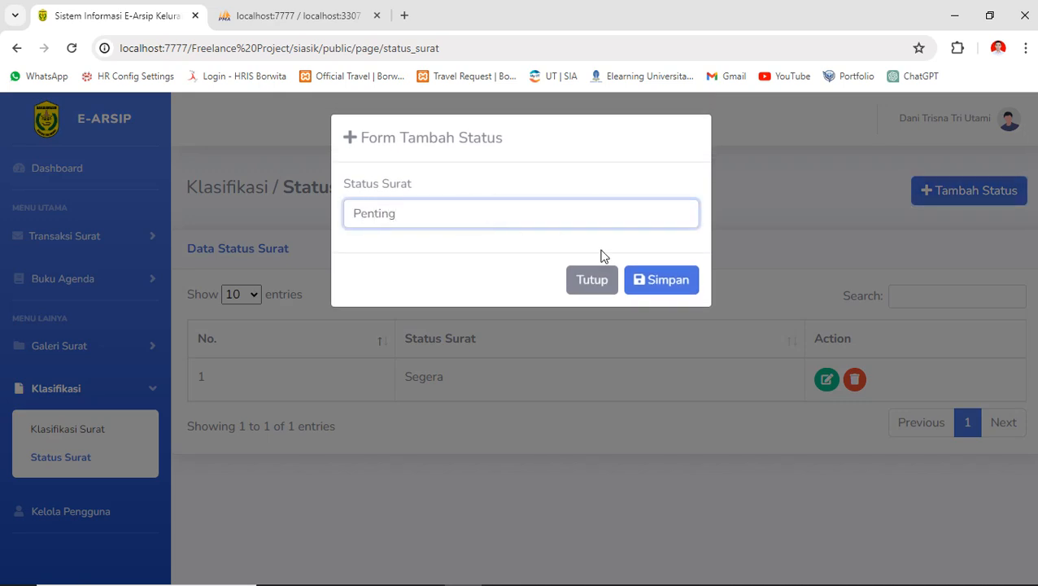
click(653, 285)
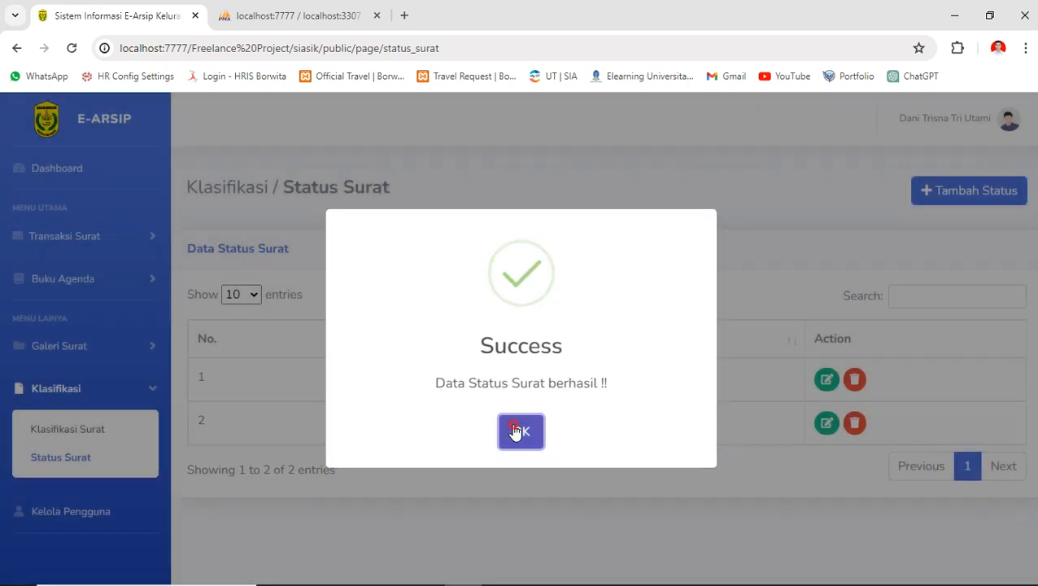
click(516, 432)
click(968, 195)
click(467, 215)
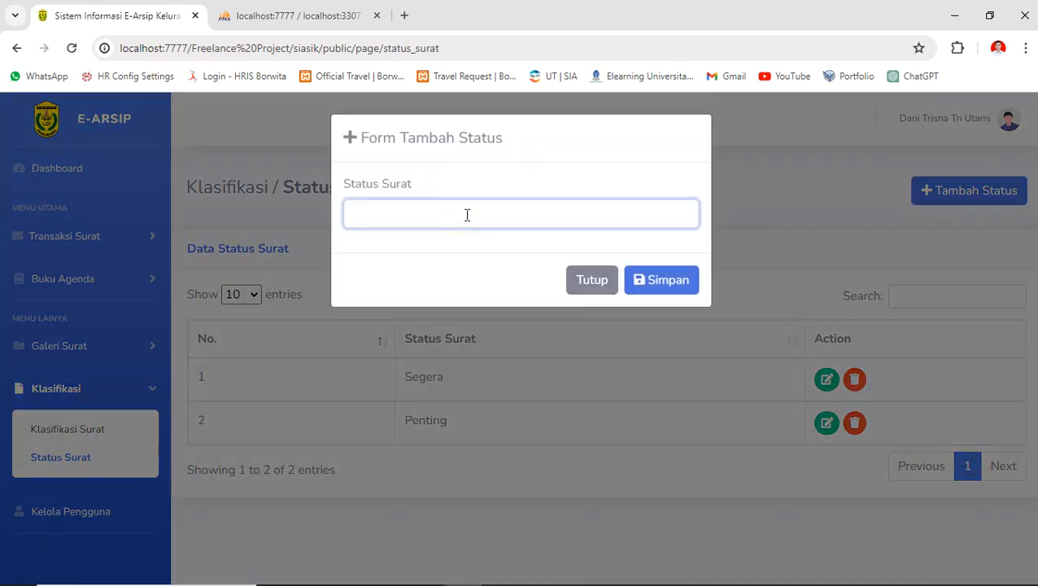
text(Segera Dilaksanakan)
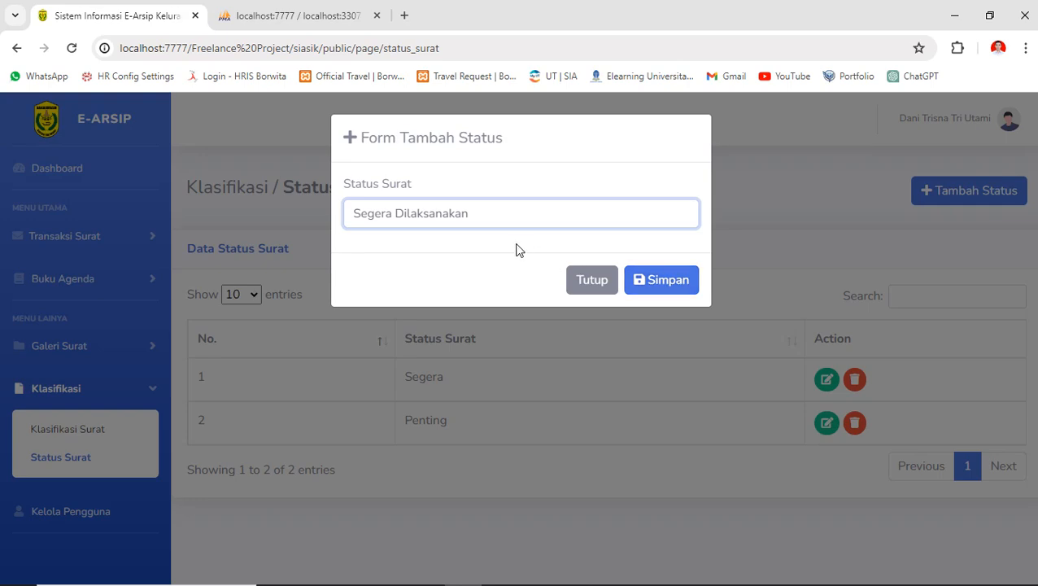
click(663, 281)
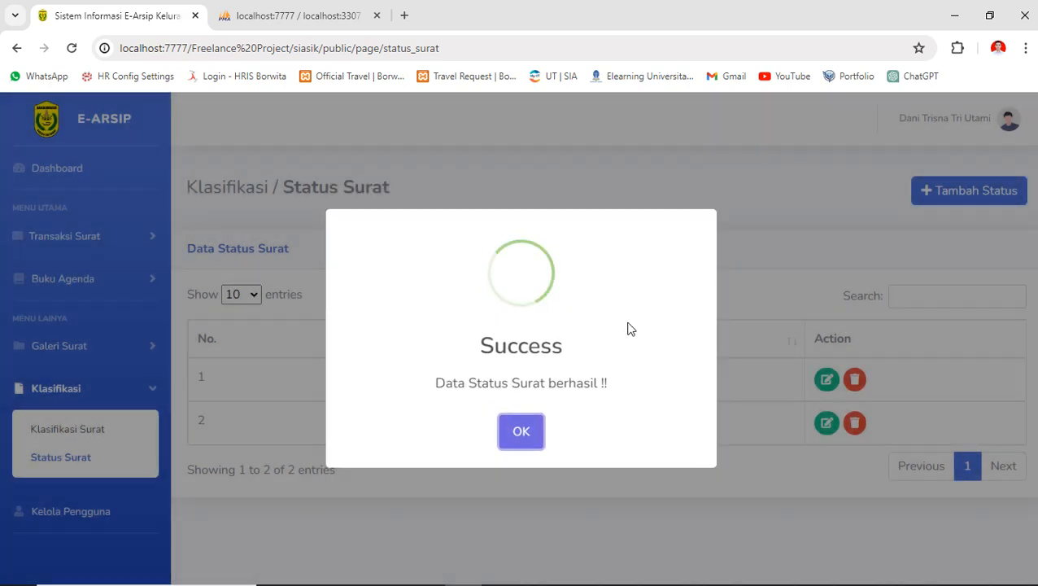
click(525, 433)
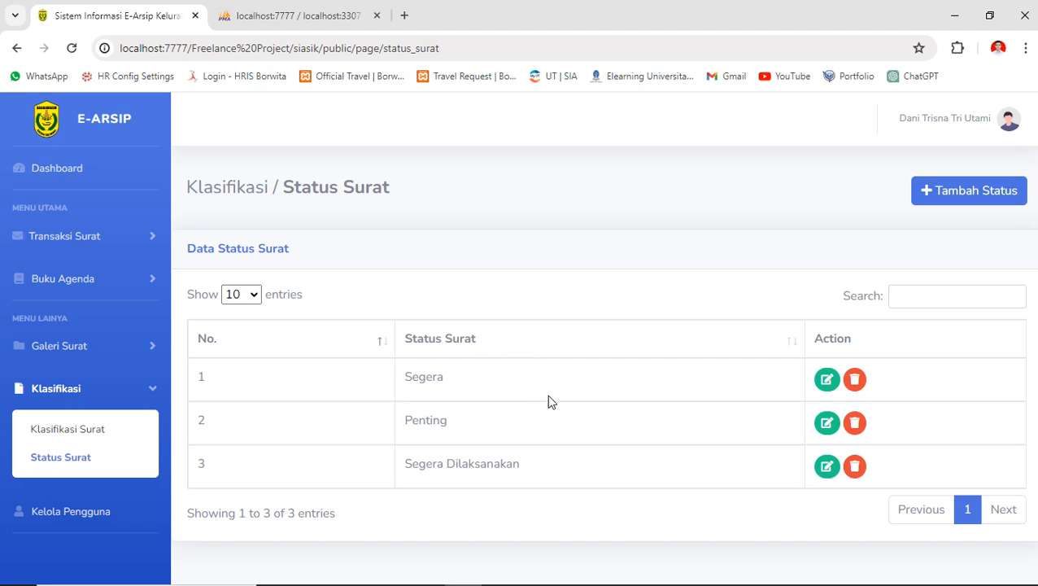
click(827, 379)
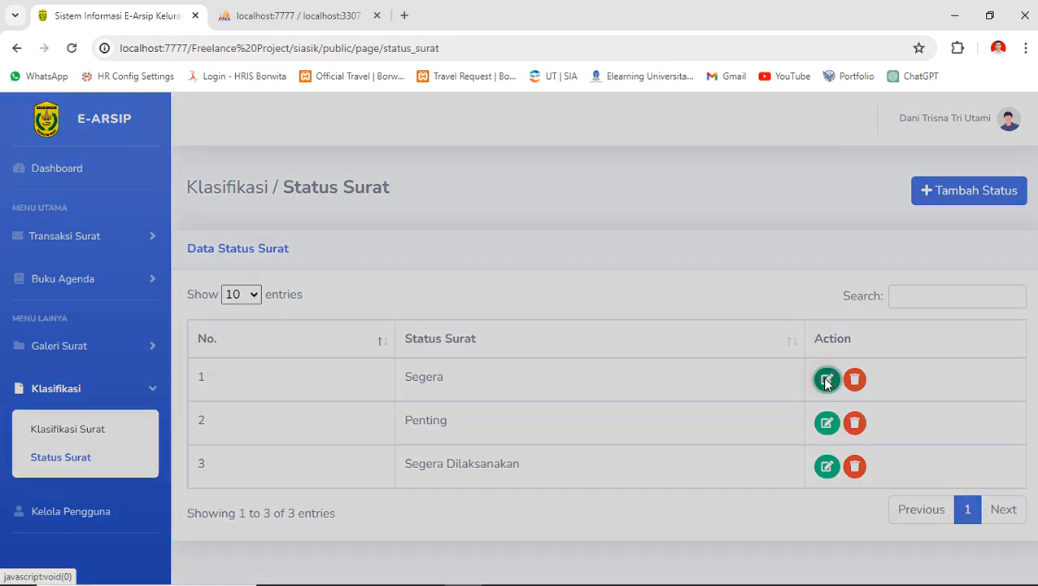
click(495, 218)
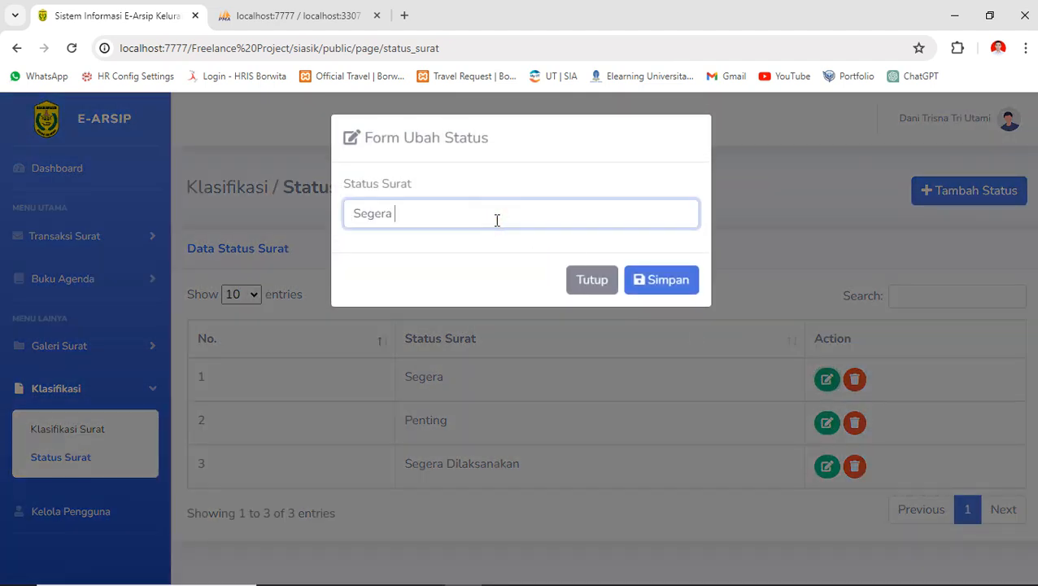
text((edit))
key(Return)
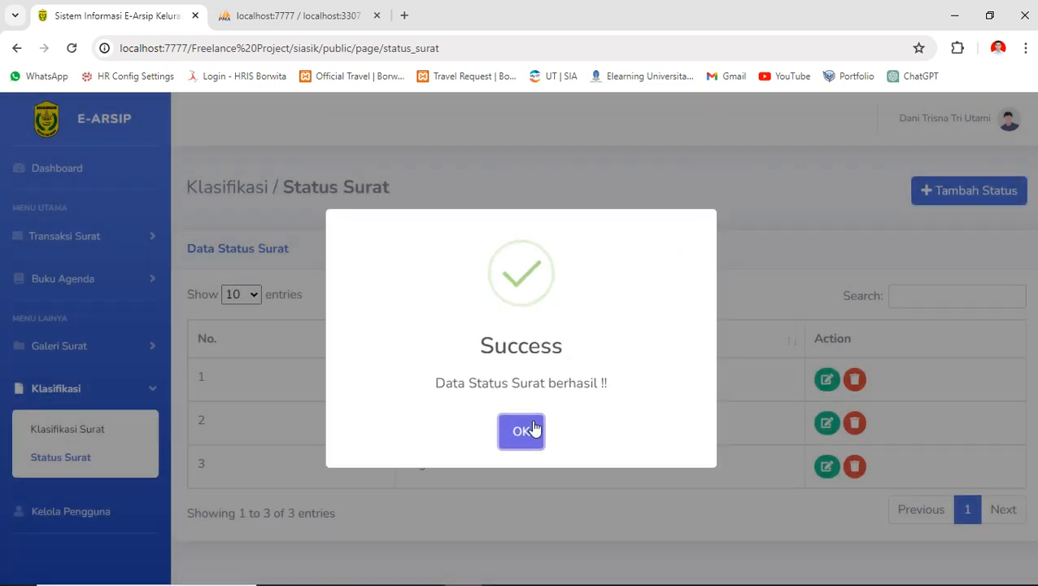
click(525, 430)
drag(477, 376, 399, 376)
click(458, 368)
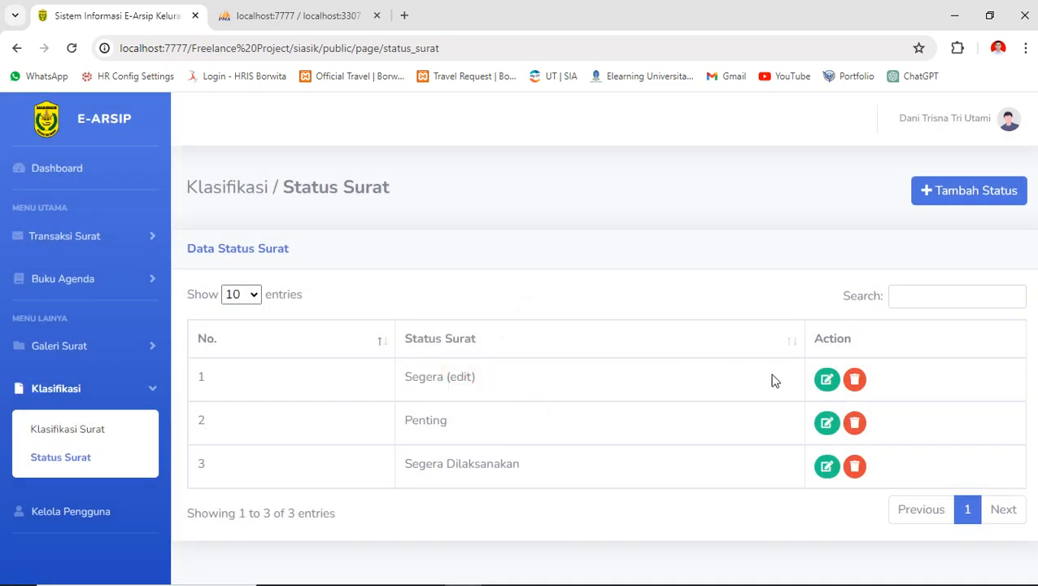
click(828, 383)
click(451, 211)
key(BackSpace)
key(BackSpace)
key(BackSpace)
key(BackSpace)
key(BackSpace)
key(BackSpace)
click(635, 282)
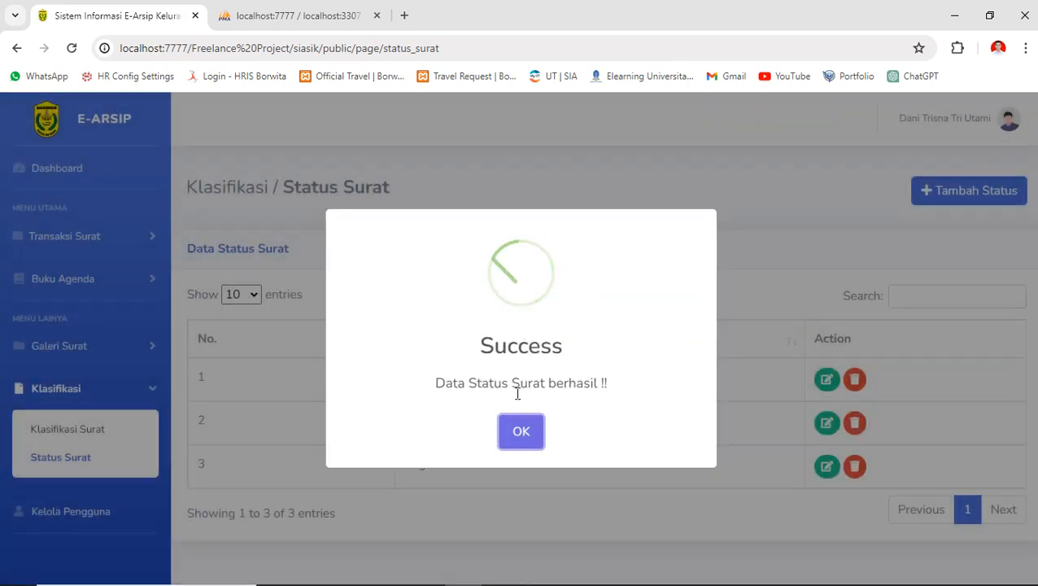
click(521, 431)
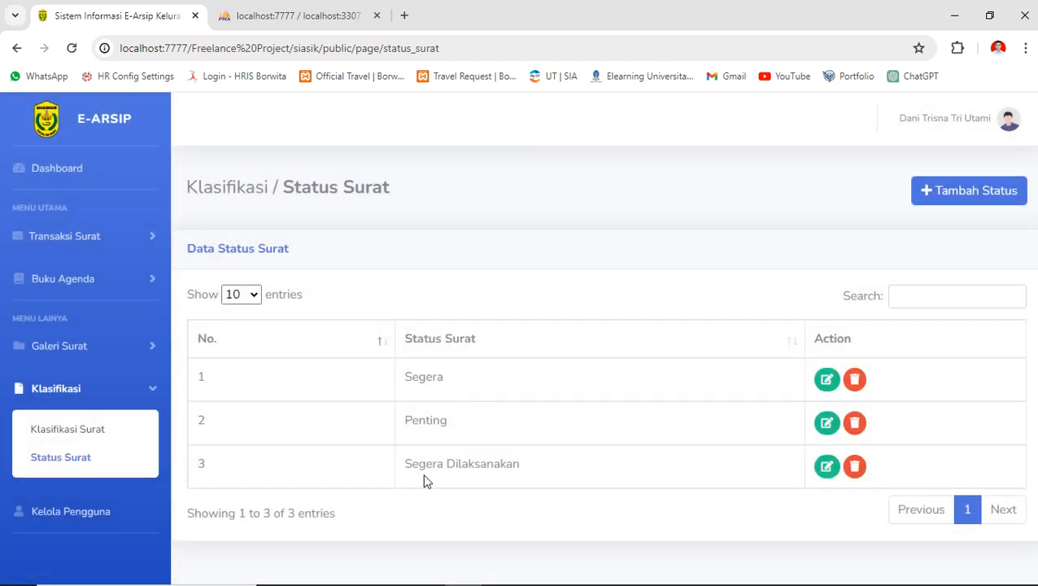
drag(408, 466, 515, 466)
click(513, 451)
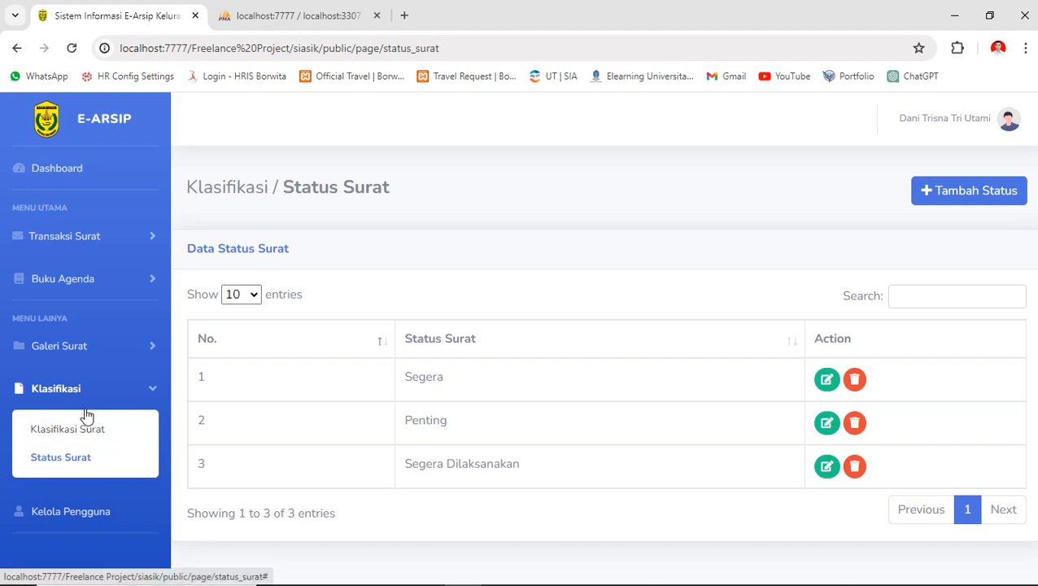
- Go to Kelola Pengguna's Data Pengguna page and start a new Tambah Pengguna form
click(97, 250)
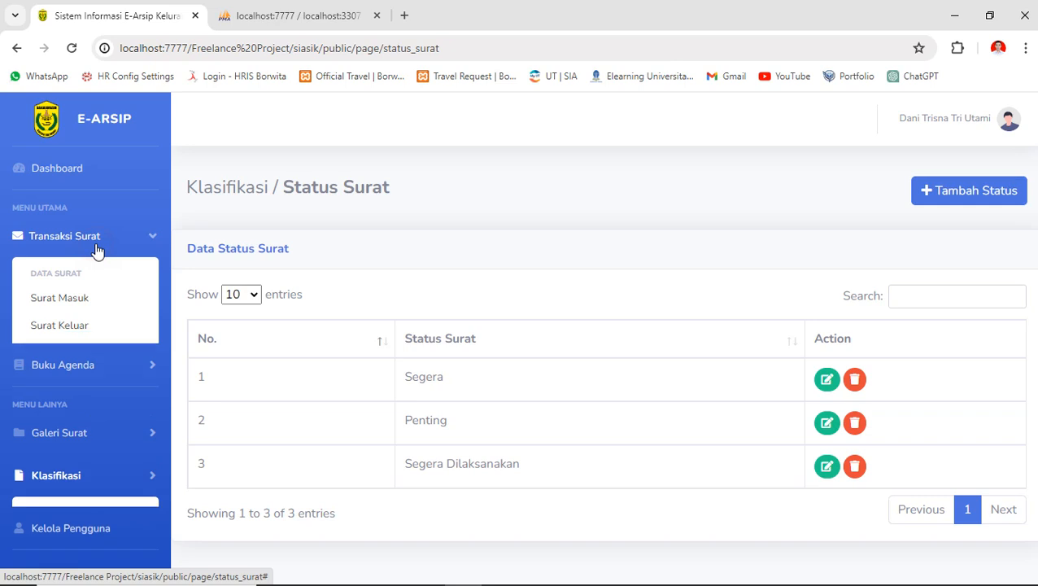
click(91, 533)
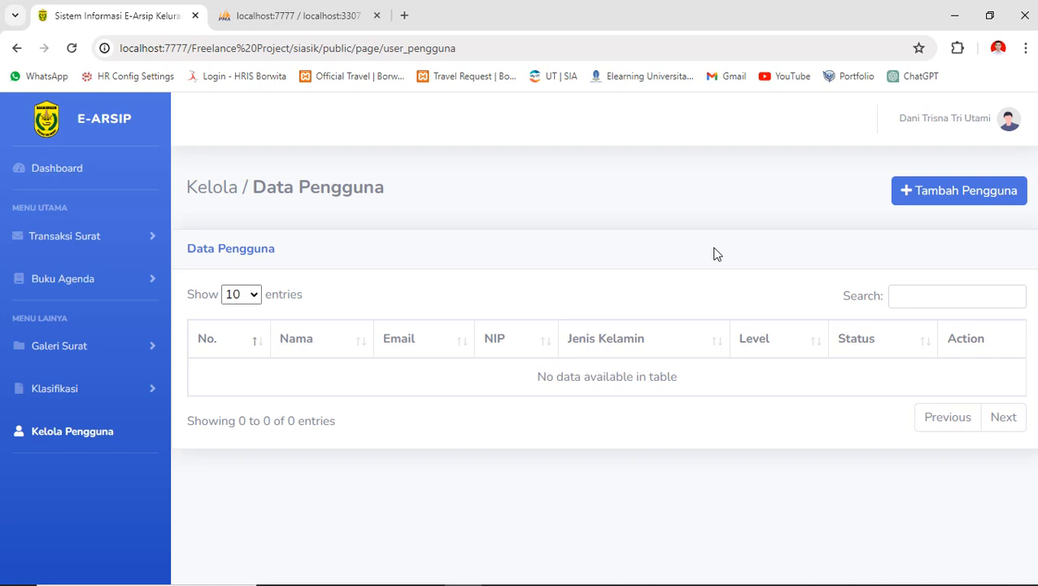
click(104, 247)
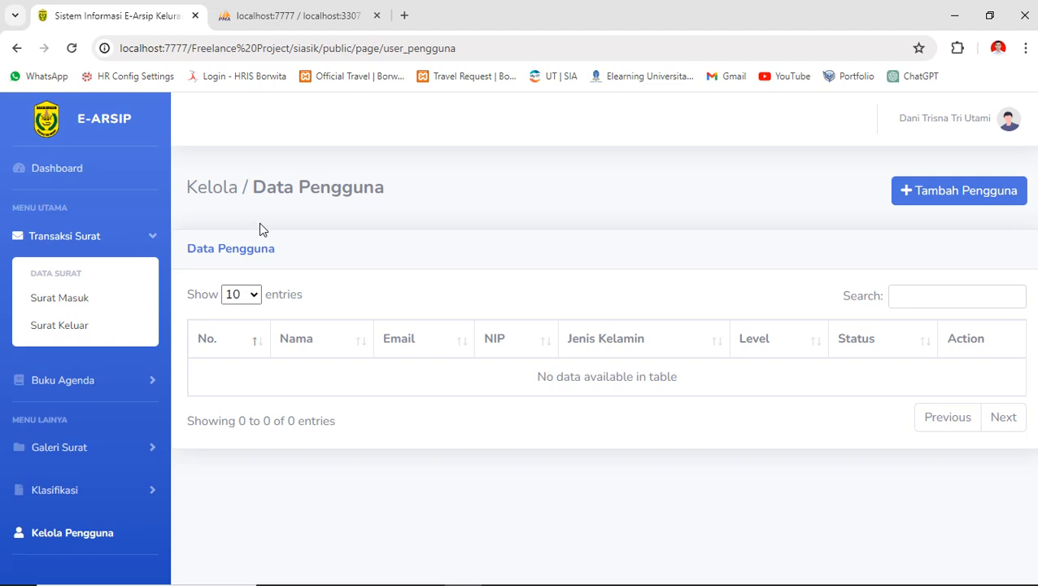
click(903, 192)
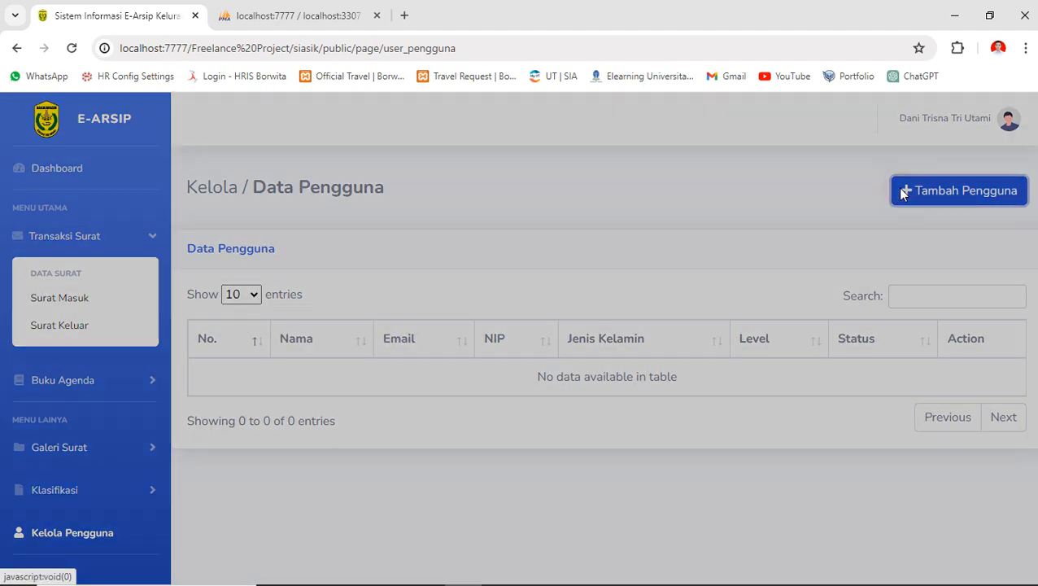
- Enter the new user's full name with degree and their e-mail address
click(313, 213)
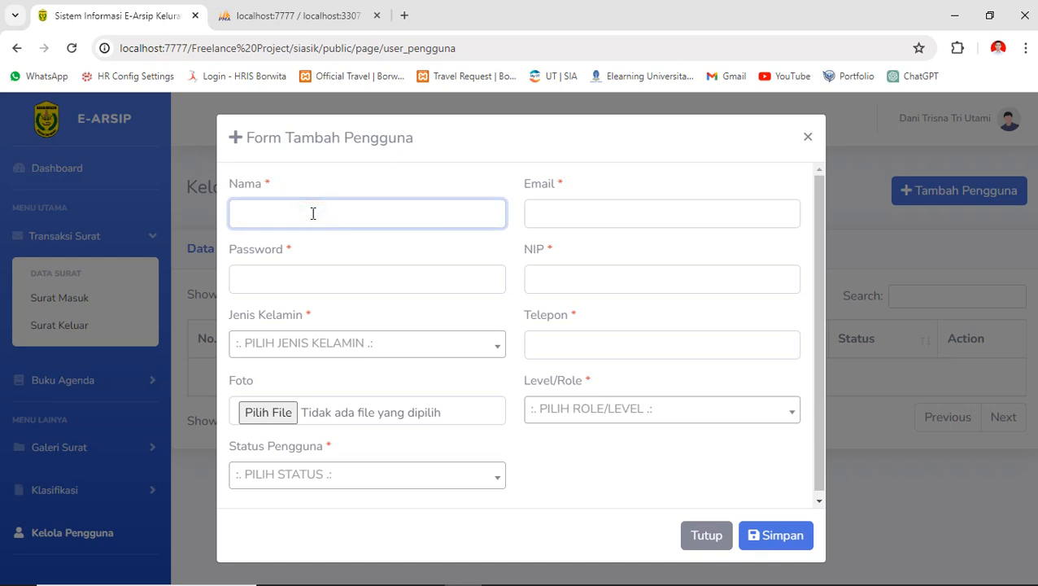
key(BackSpace)
key(BackSpace)
key(BackSpace)
text(PDFD)
key(Tab)
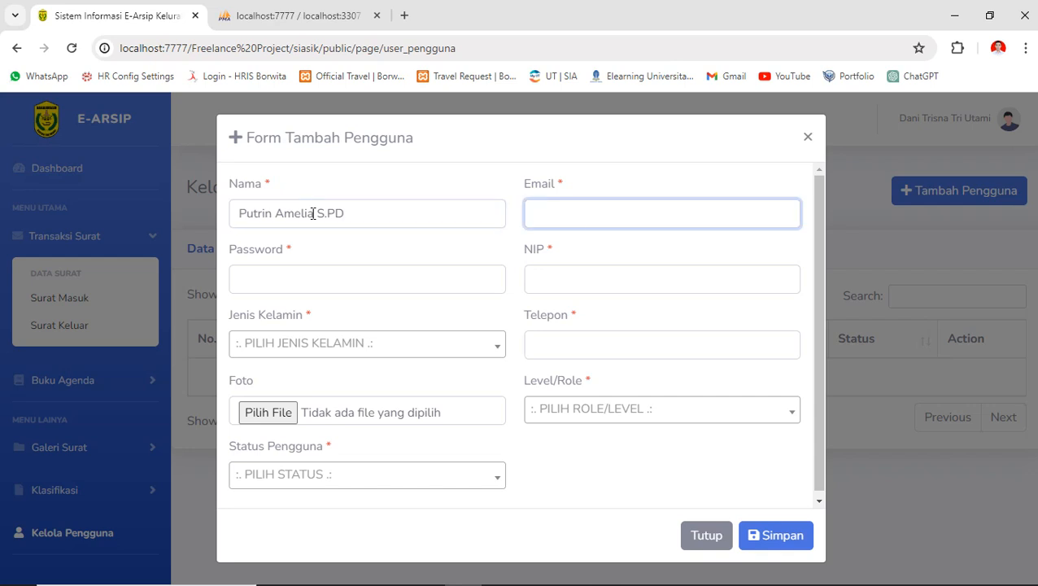
- Fill in the user's password, NIP and phone number
key(Tab)
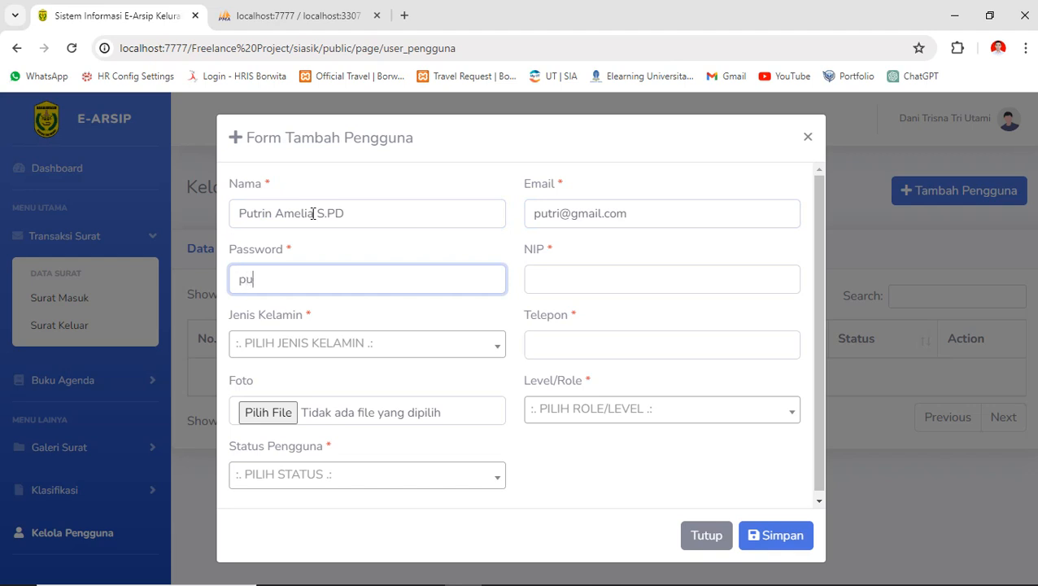
key(Tab)
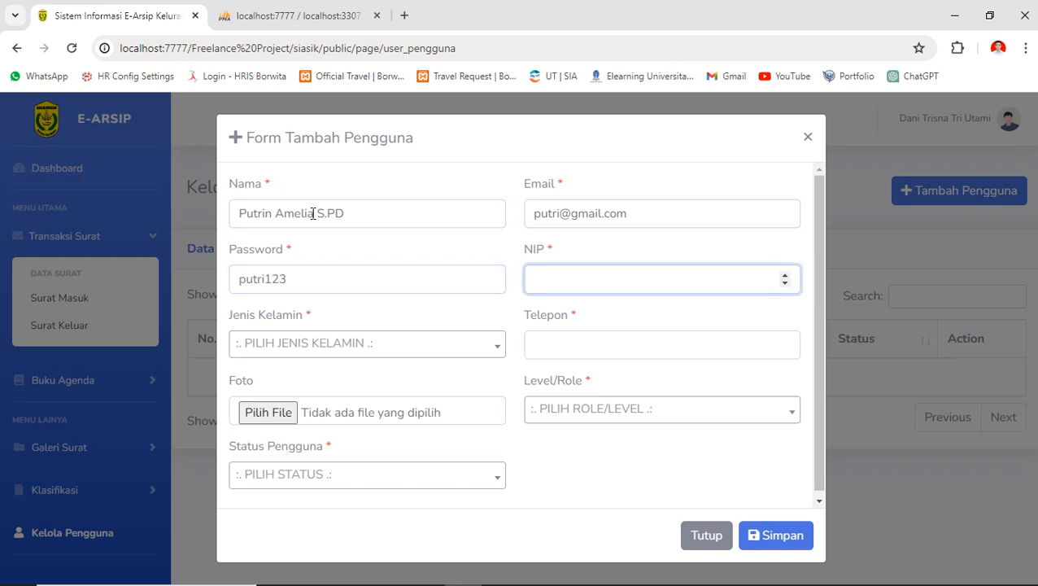
key(ctrl+a)
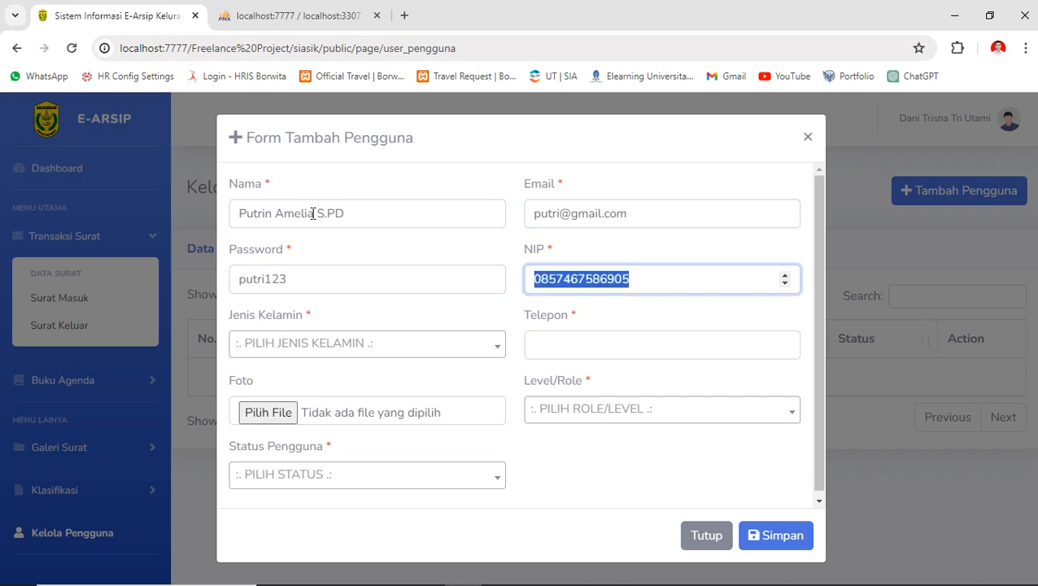
key(ctrl+c)
key(Tab)
key(ctrl+v)
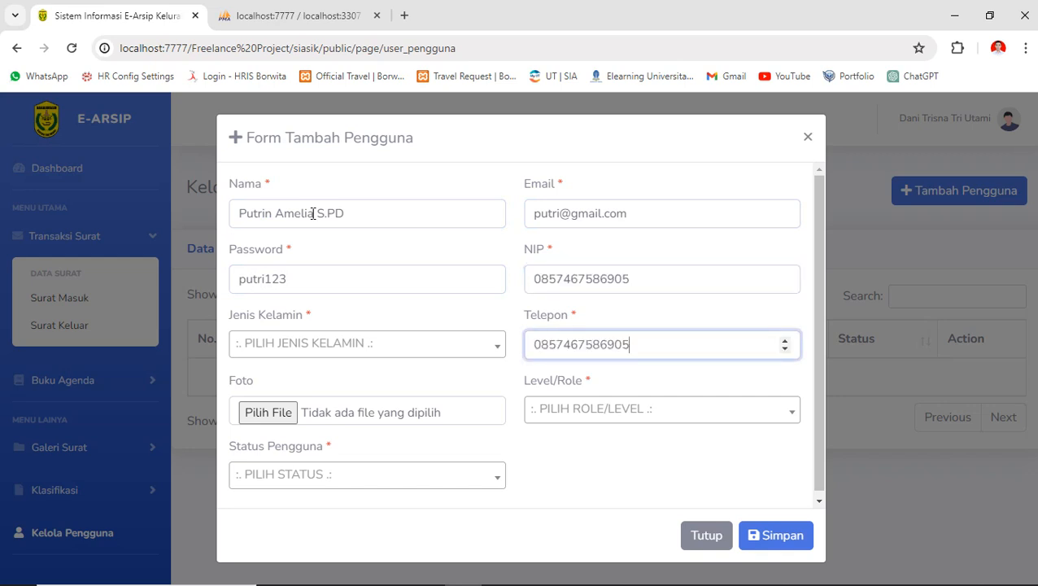
click(579, 278)
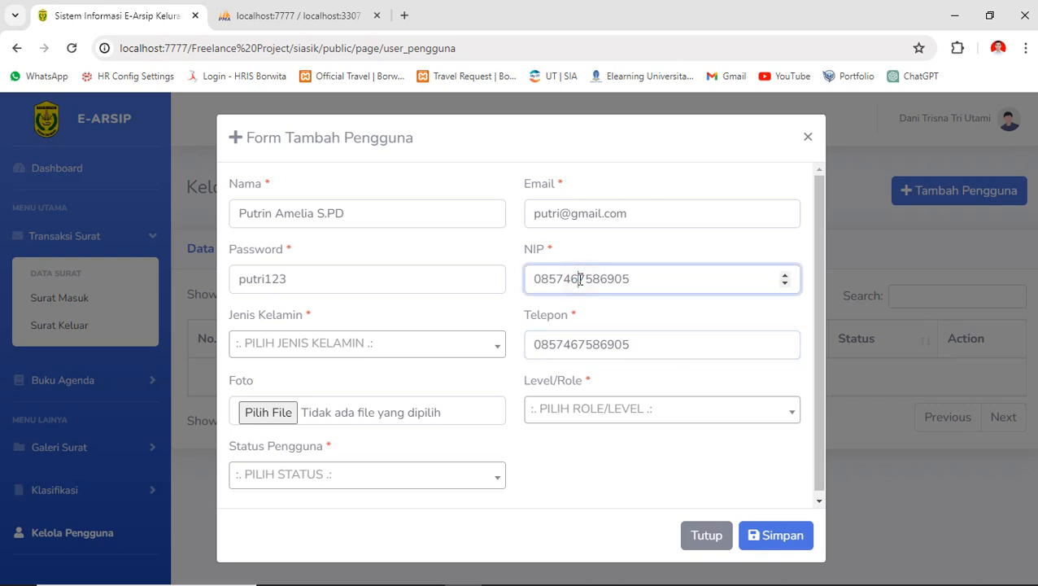
key(BackSpace)
key(BackSpace)
key(BackSpace)
key(BackSpace)
key(BackSpace)
key(BackSpace)
- Set gender Perempuan, role Sekretaris and status Aktif, then save the user
click(368, 346)
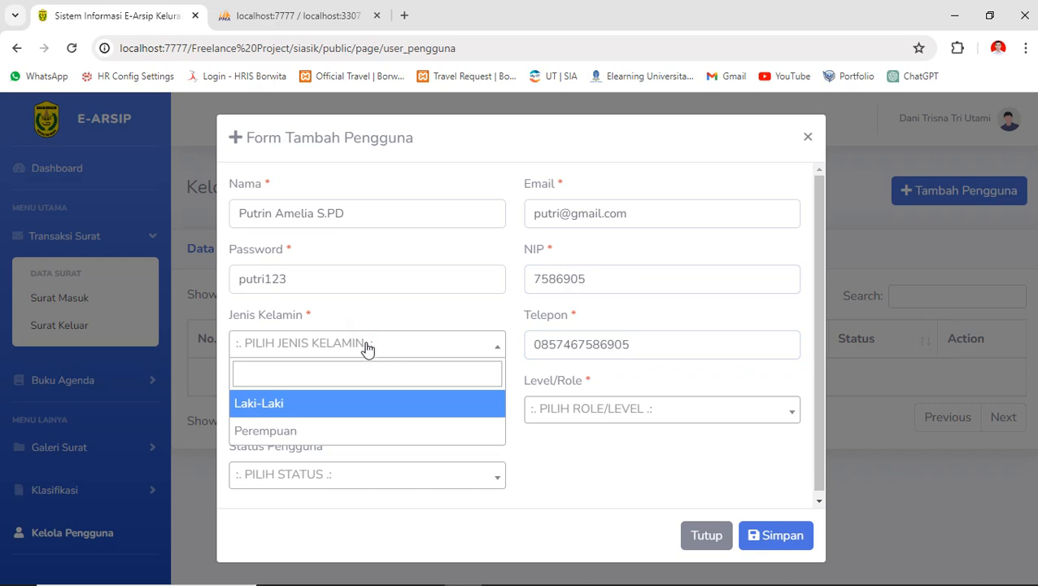
text(per)
key(Return)
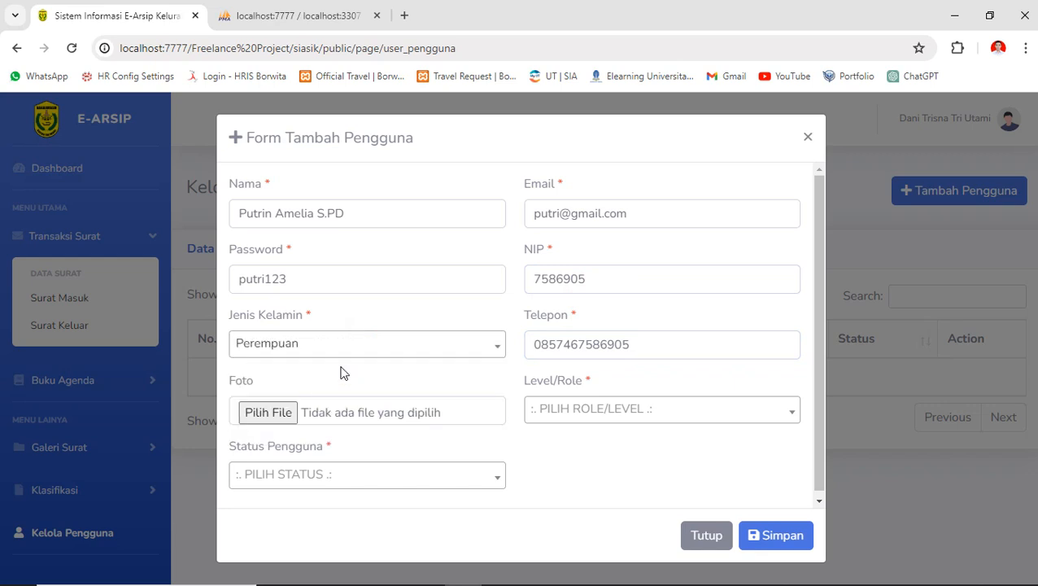
click(568, 411)
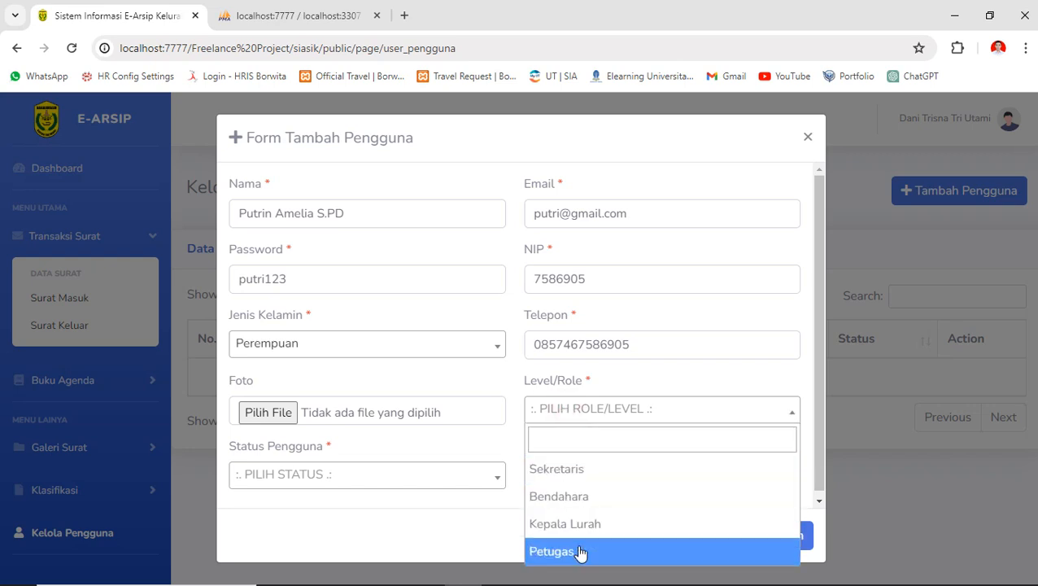
click(575, 470)
click(460, 482)
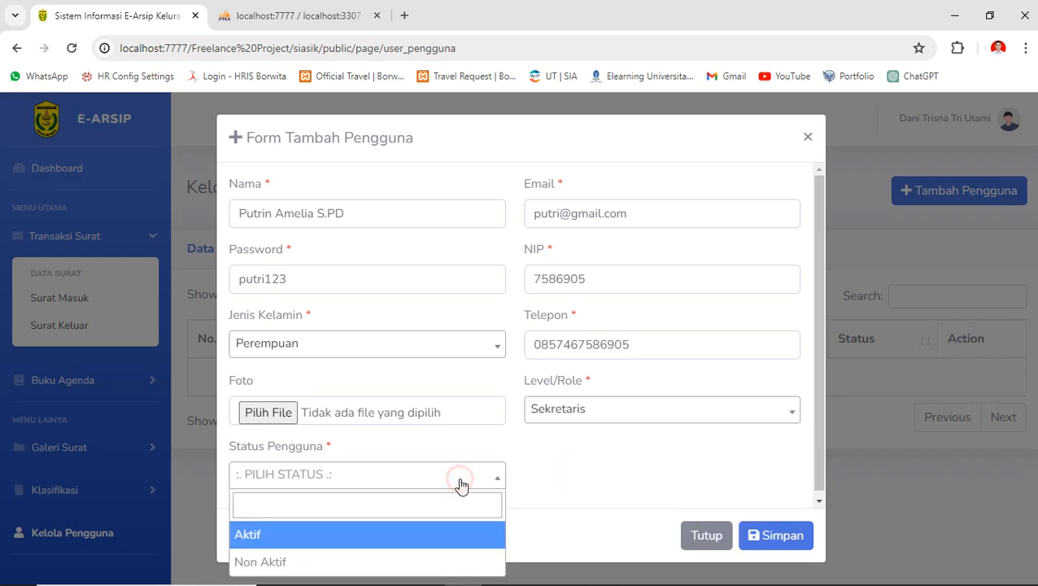
click(285, 544)
click(765, 548)
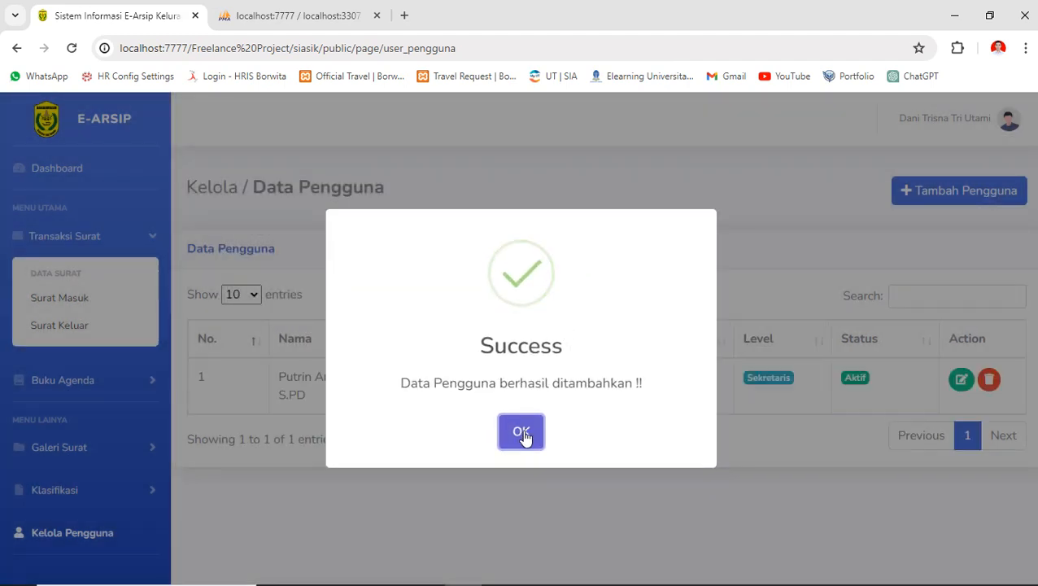
click(523, 431)
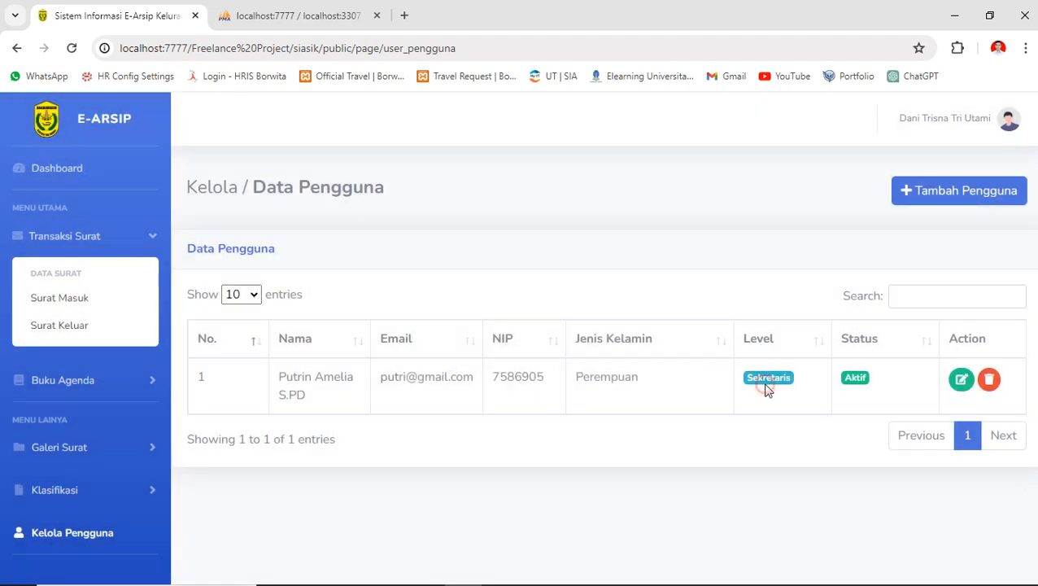
click(966, 191)
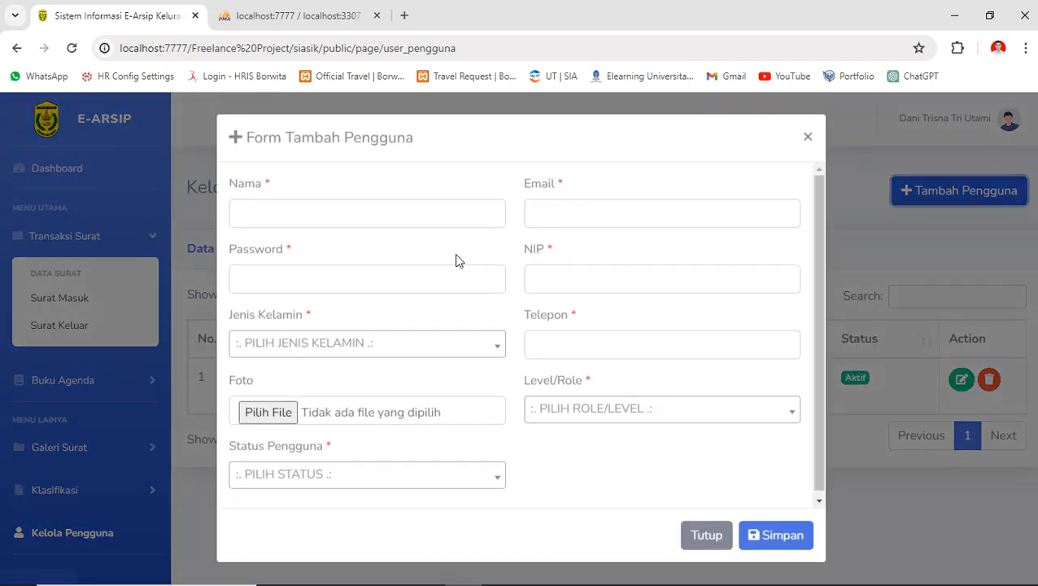
- Enter the second user's name, e-mail, NIP, gender Laki-Laki and phone number
click(339, 211)
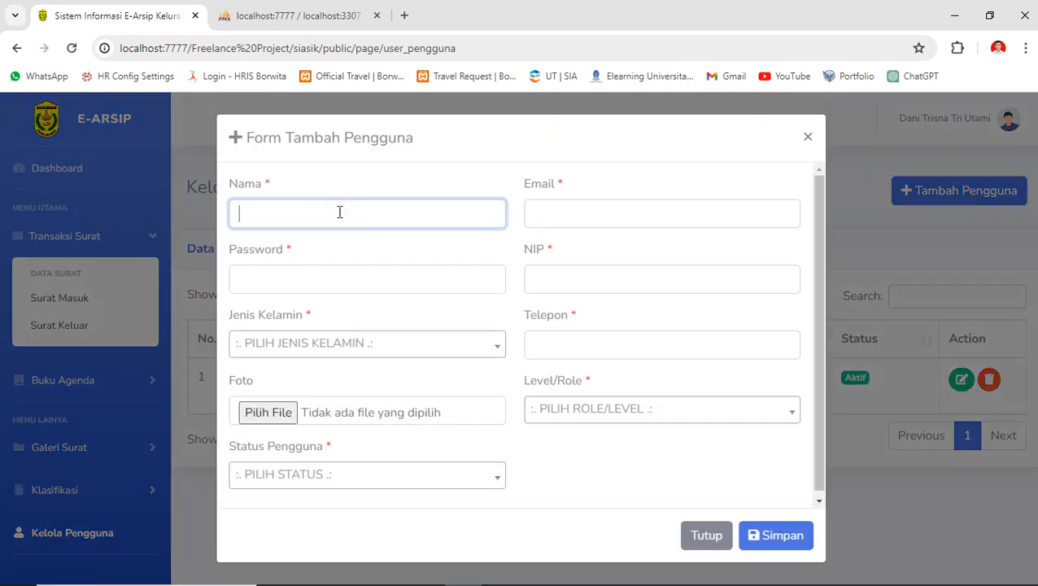
key(Tab)
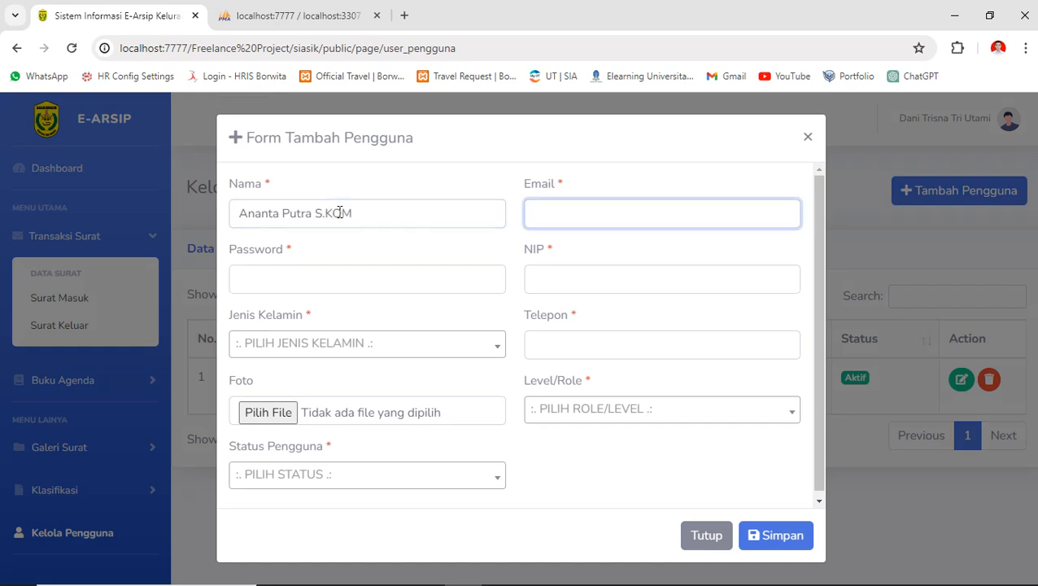
key(Tab)
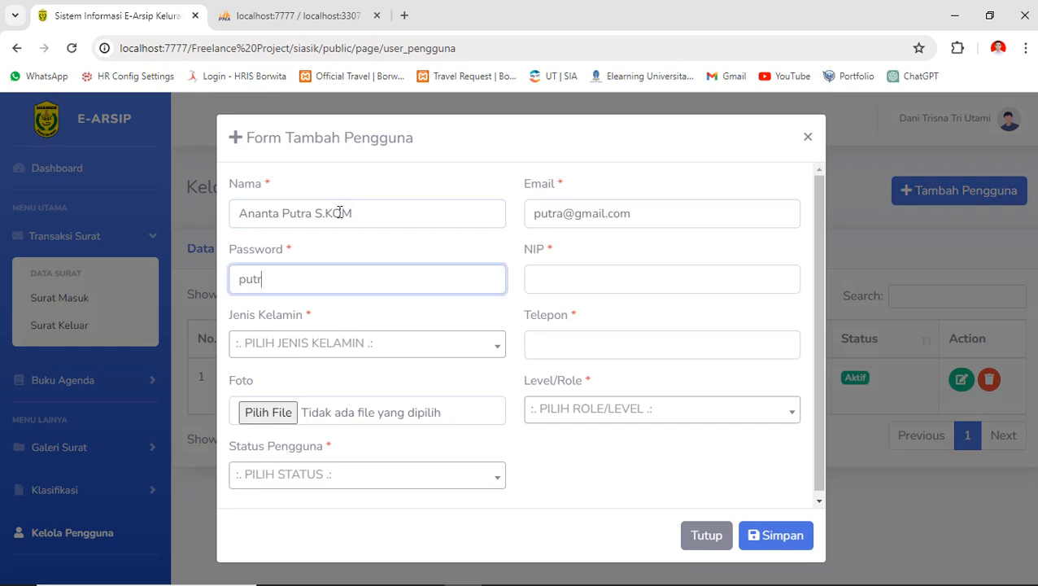
key(Tab)
key(Tab)
key(Return)
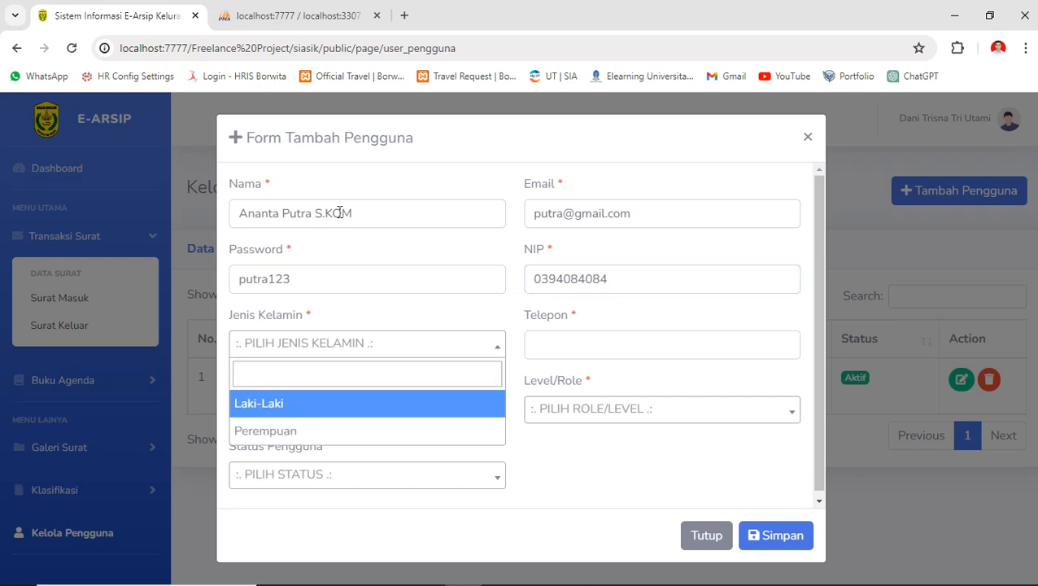
key(Return)
key(Tab)
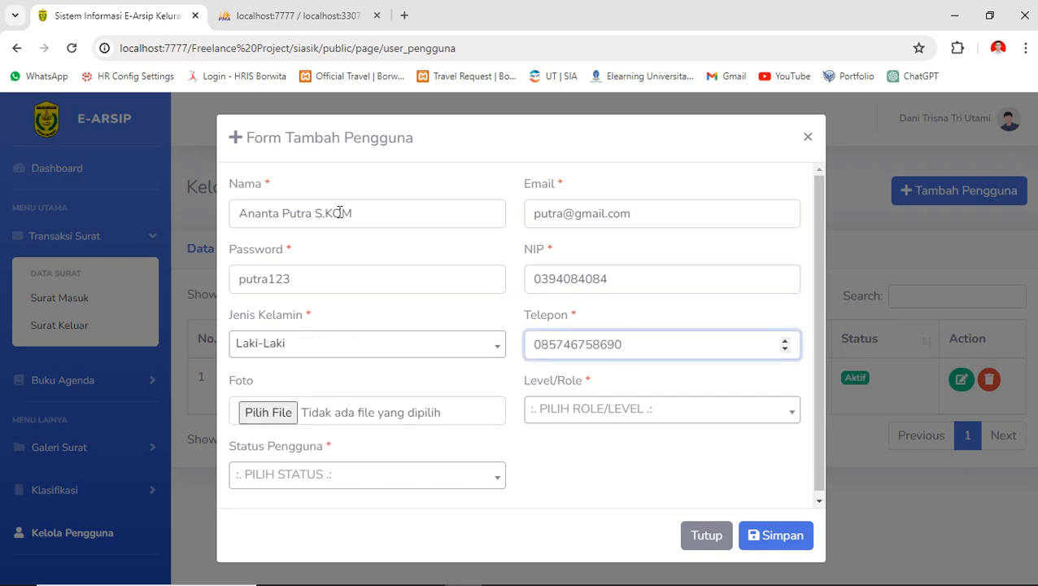
- Set role Kepala Lurah and status Aktif, then save the user
key(Tab)
key(Tab)
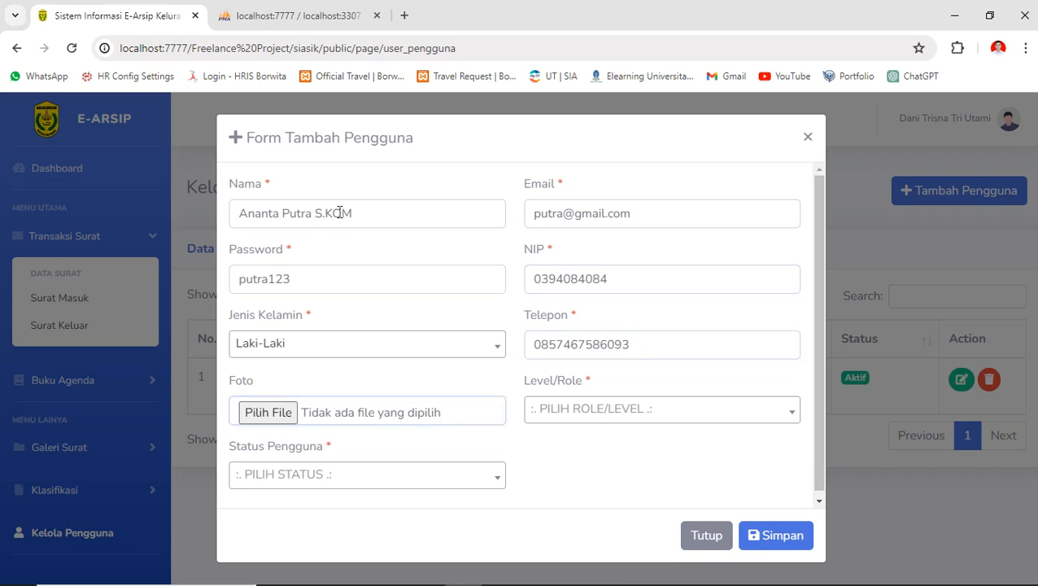
key(Return)
key(Down)
key(Down)
key(Return)
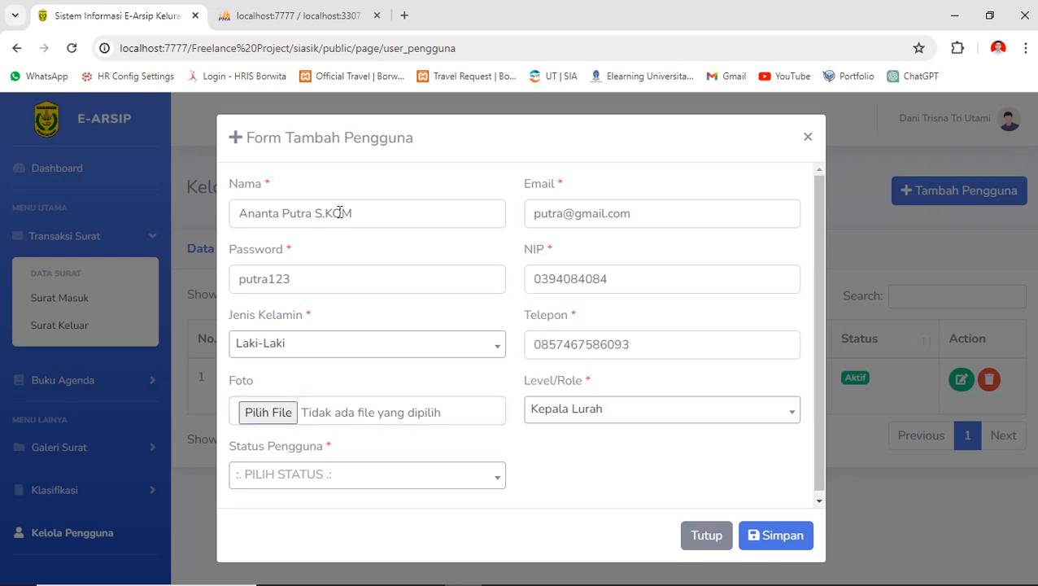
click(361, 475)
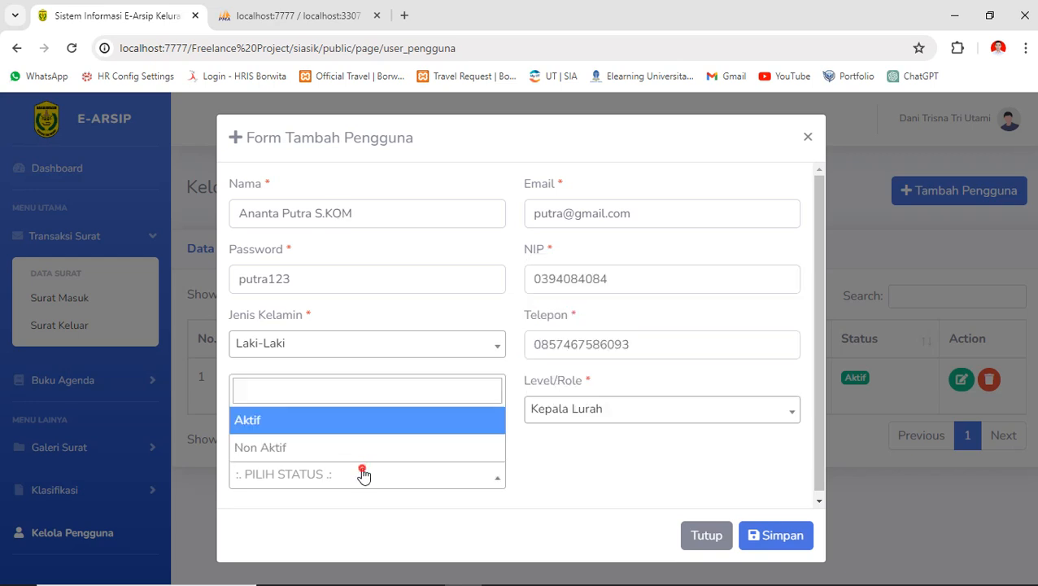
click(328, 421)
click(758, 535)
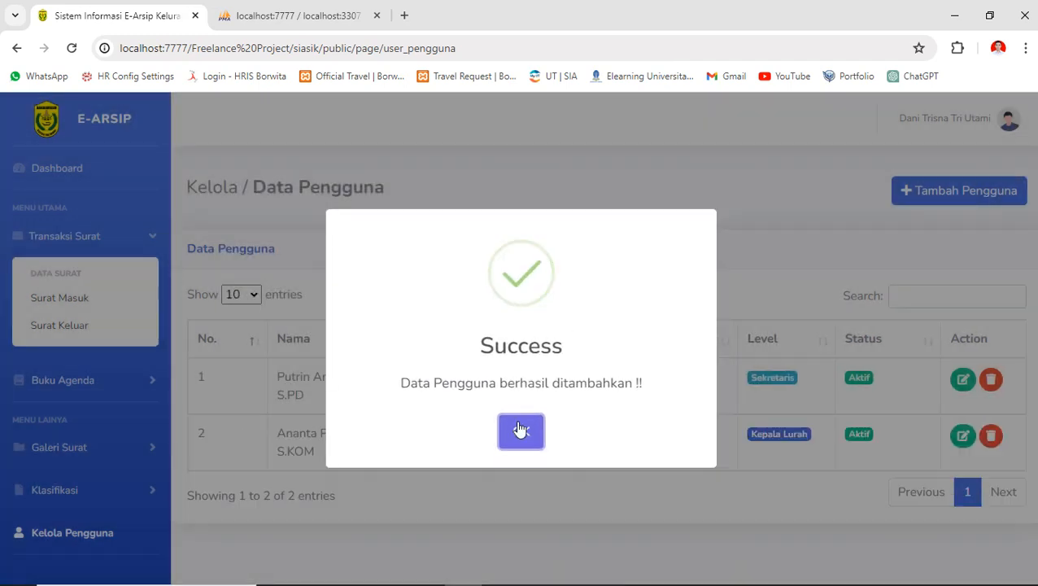
click(521, 429)
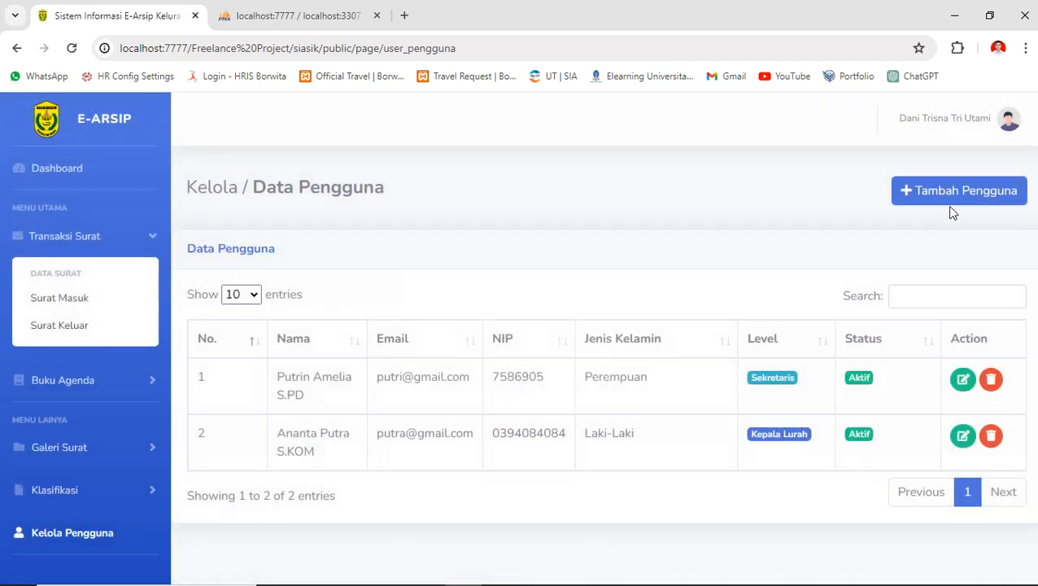
- Start a new user and enter the user's full name, e-mail address and NIP
click(947, 195)
click(324, 206)
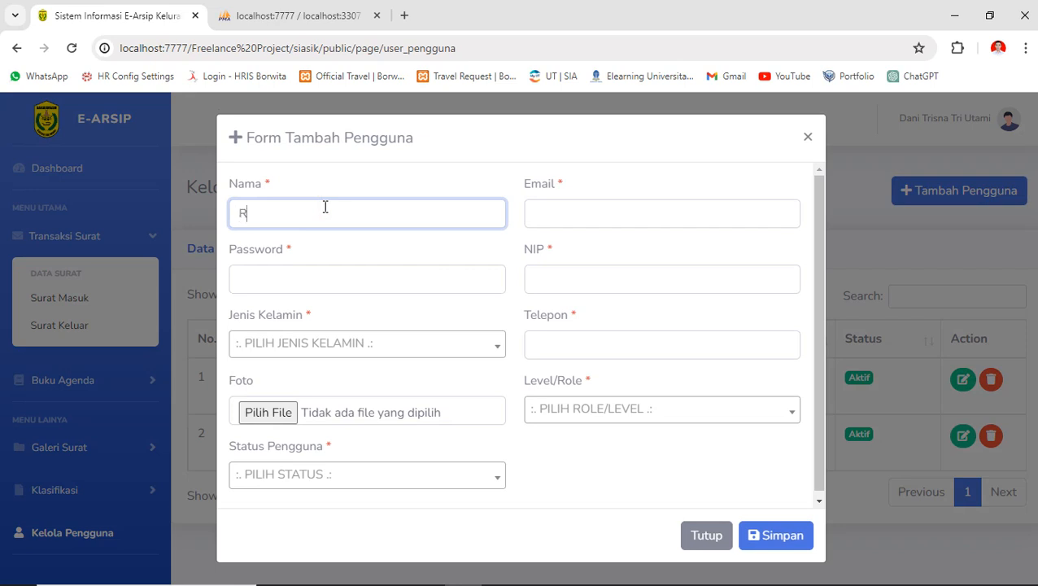
key(Tab)
key(Tab)
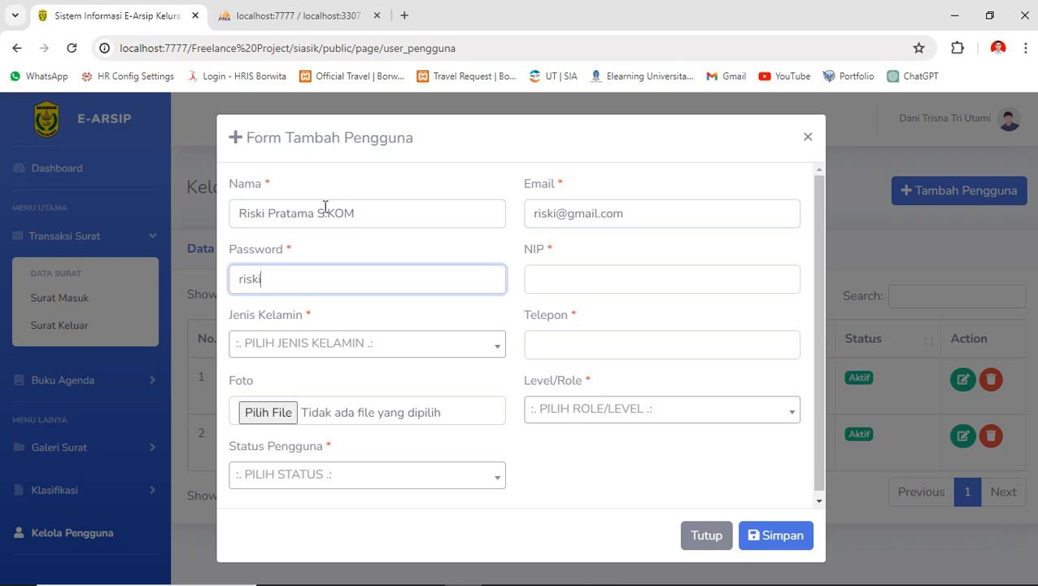
key(Tab)
- Set gender Laki-Laki, enter the phone number, choose role Petugas and status Aktif, then save
key(Tab)
key(Down)
key(Return)
key(Tab)
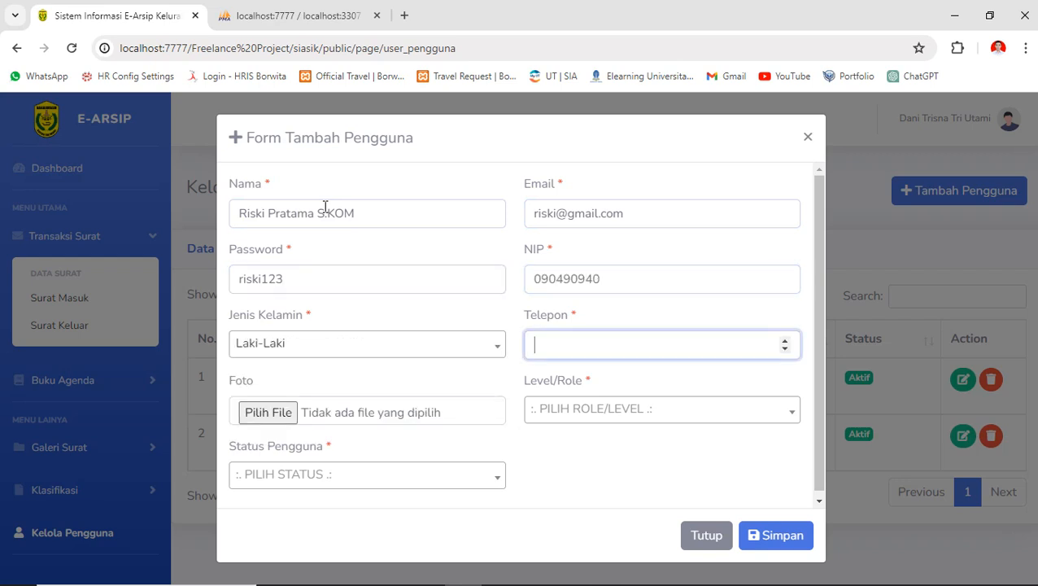
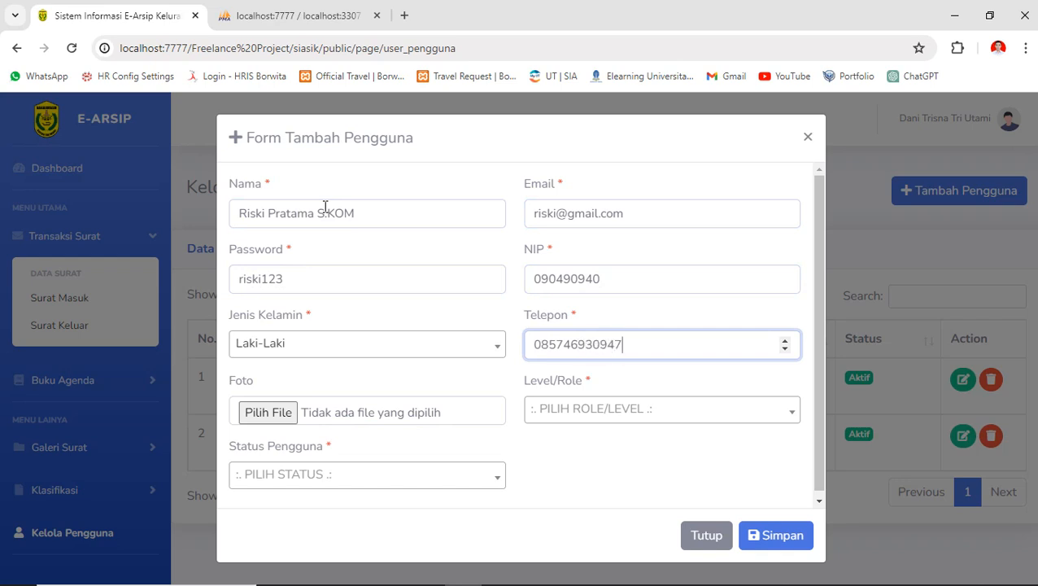
key(Tab)
key(Tab)
key(Down)
key(Down)
key(Down)
key(Return)
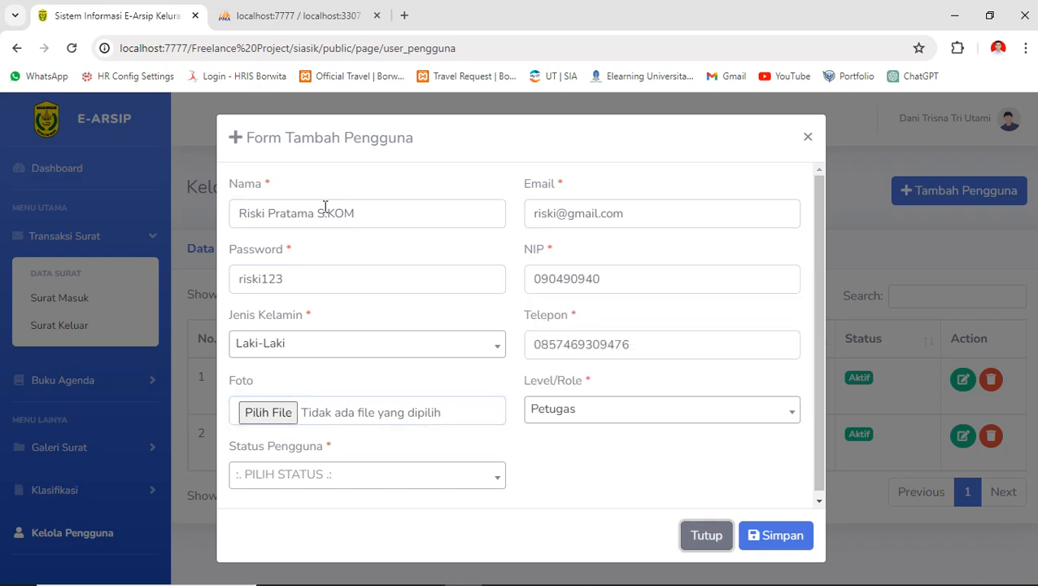
click(299, 476)
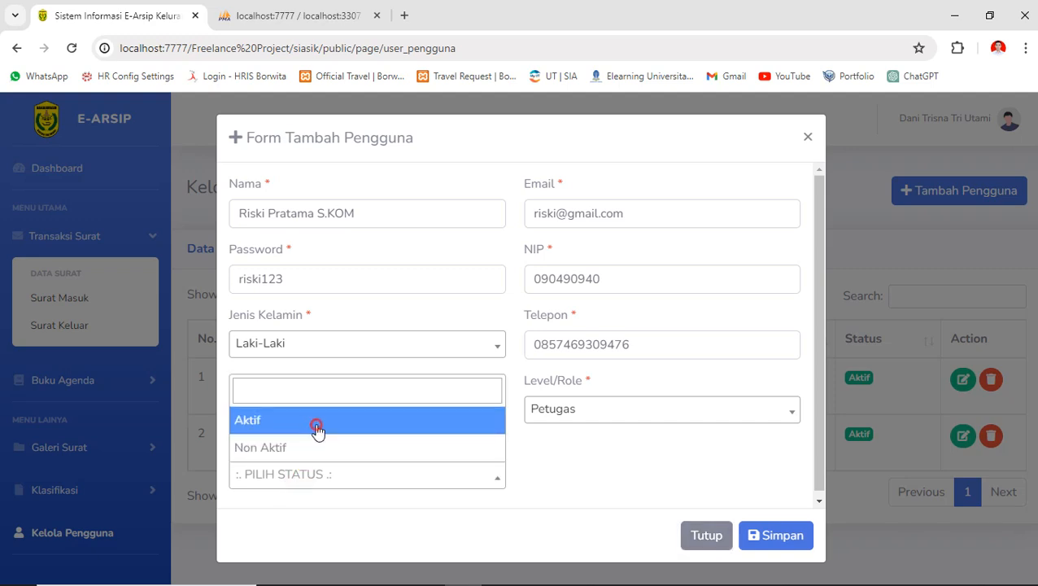
click(311, 421)
click(755, 537)
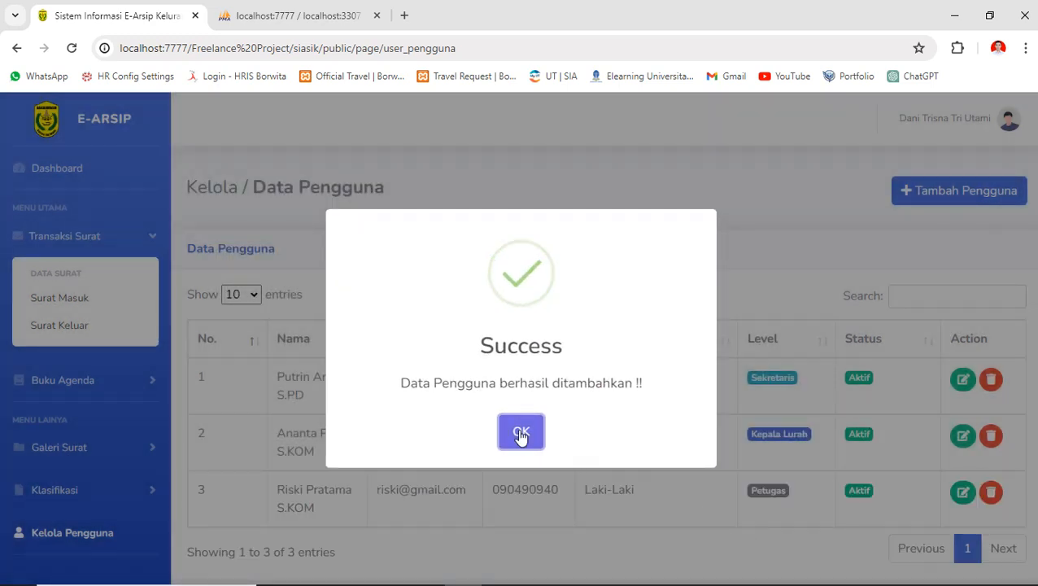
click(521, 434)
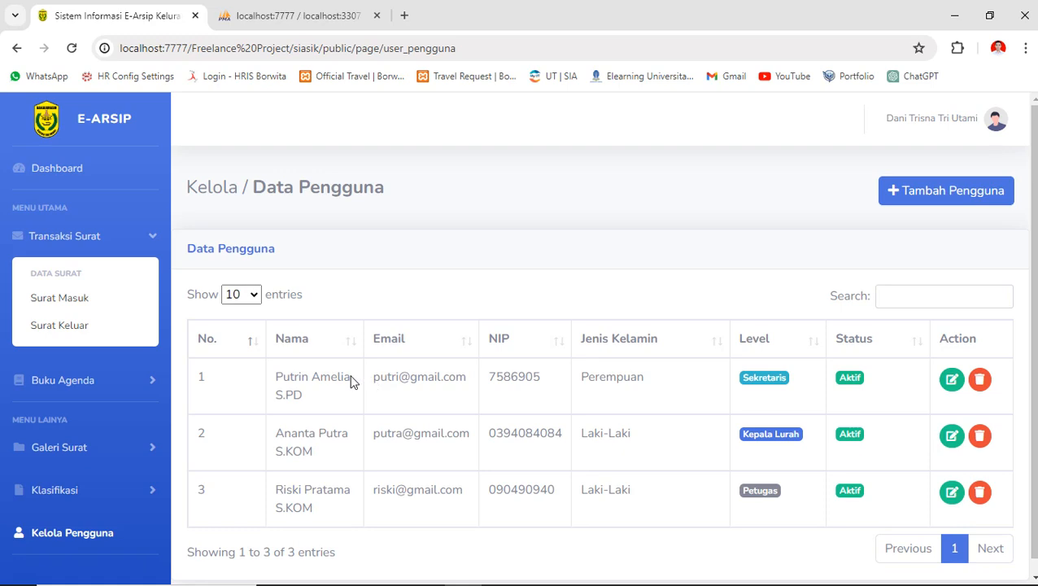
- Correct the first user's misspelt name and save it
click(952, 381)
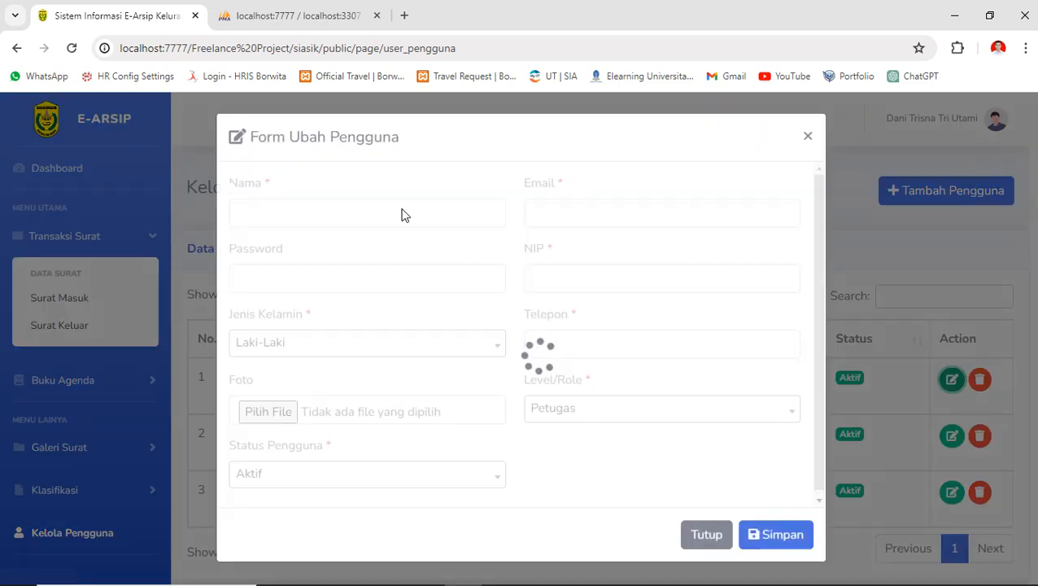
click(271, 214)
text(n)
key(Return)
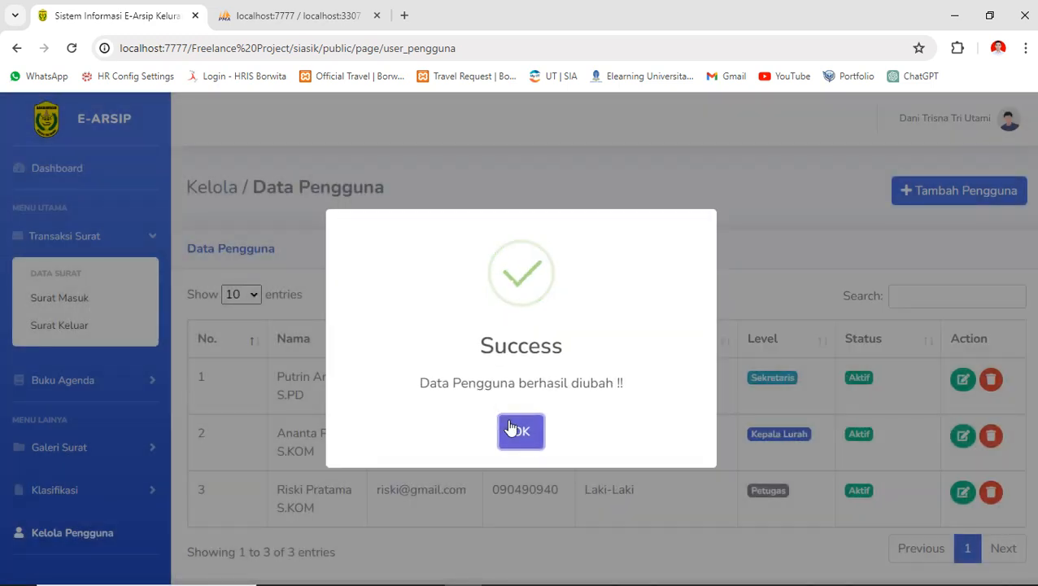
click(510, 428)
drag(278, 376, 307, 400)
- Change the first user's status to Non Aktif and save
click(952, 379)
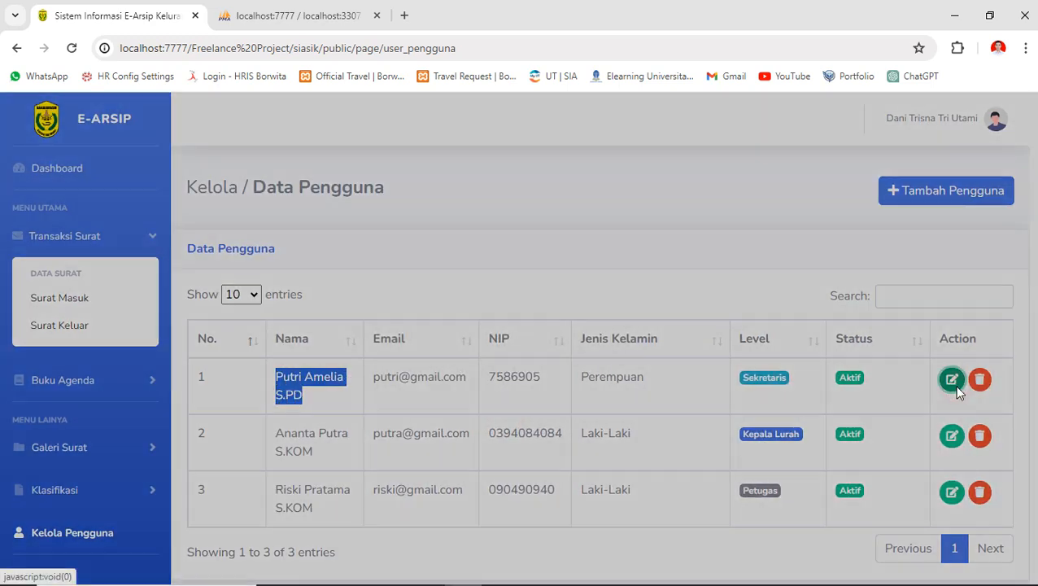
click(315, 484)
click(303, 449)
click(760, 547)
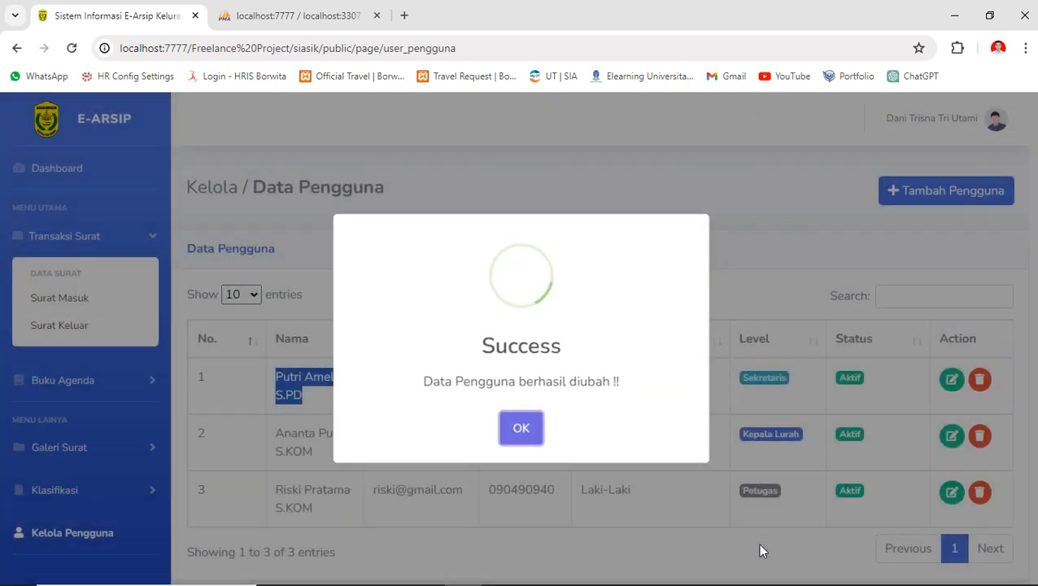
click(522, 433)
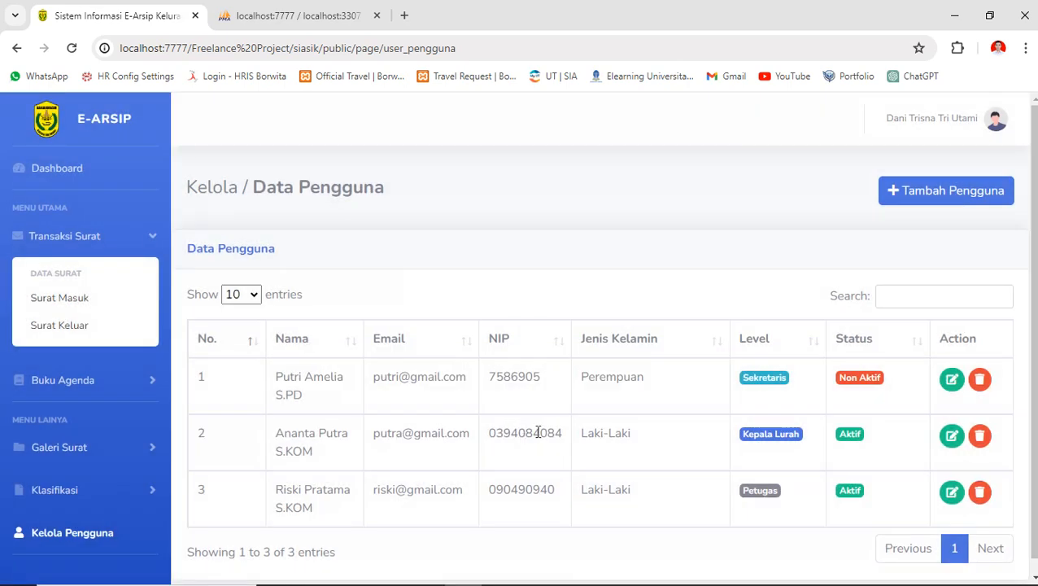
- Restore the first user's status to Aktif and save
click(952, 380)
click(447, 470)
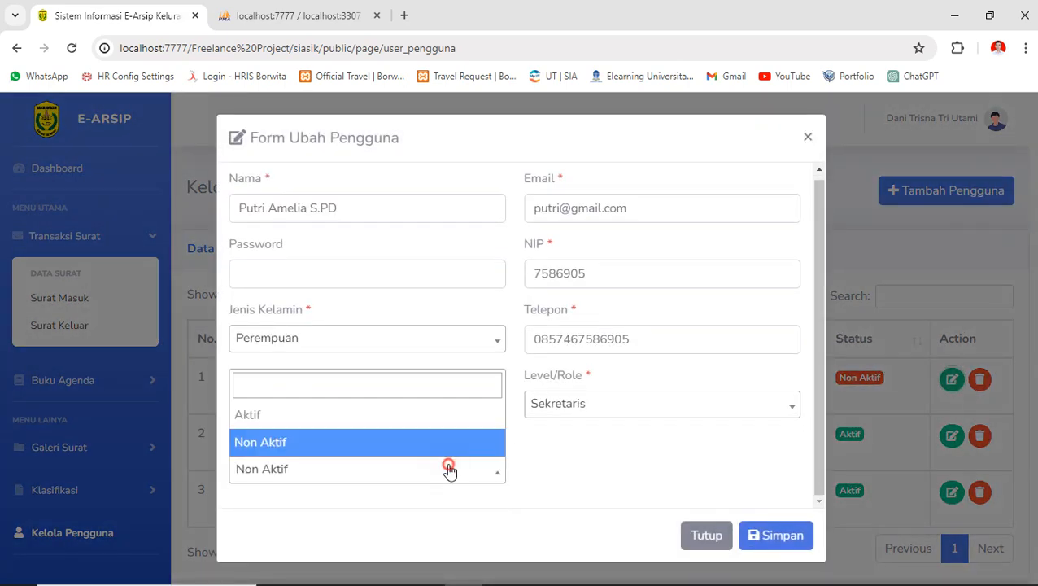
click(359, 418)
click(750, 533)
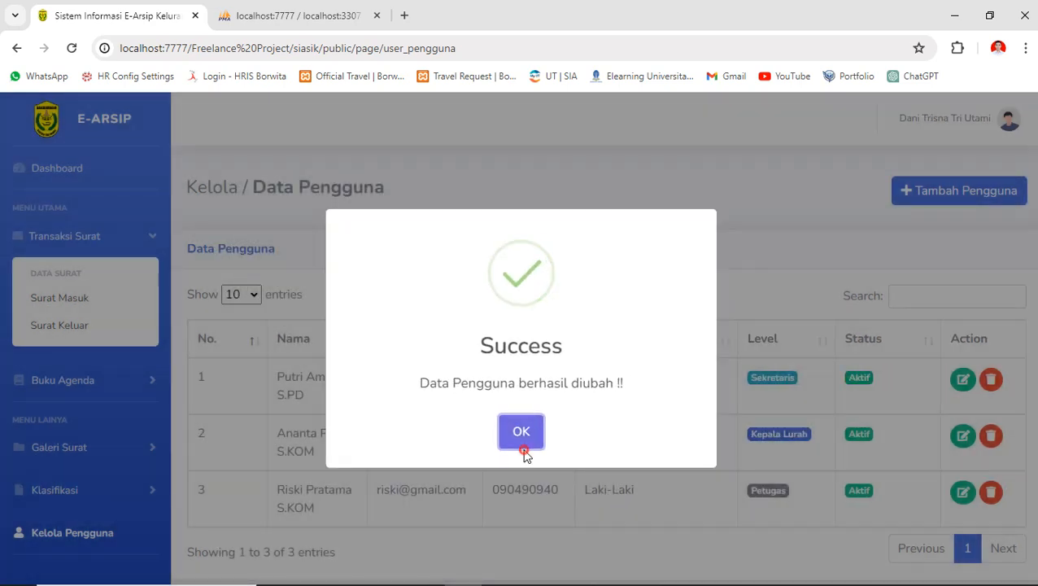
click(524, 443)
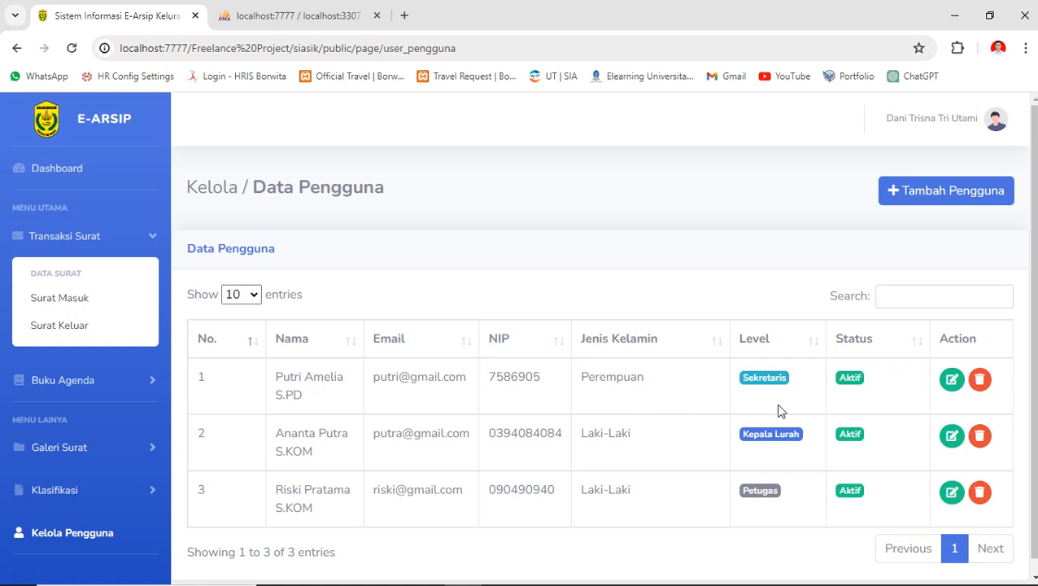
- Open Surat Masuk and filter by received date 01/05/2024–31/05/2024
scroll(865, 382, down, 1)
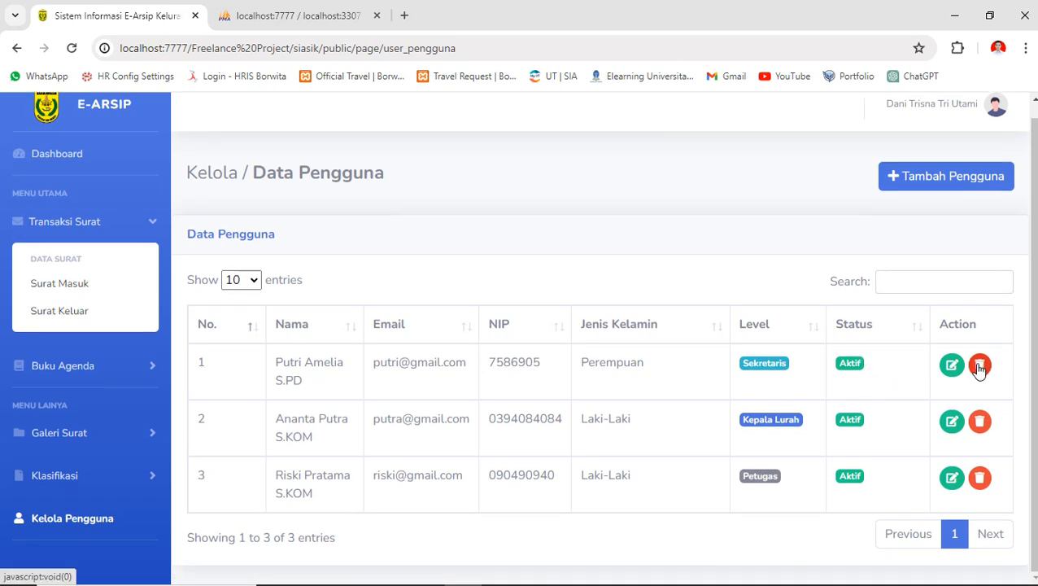
click(71, 294)
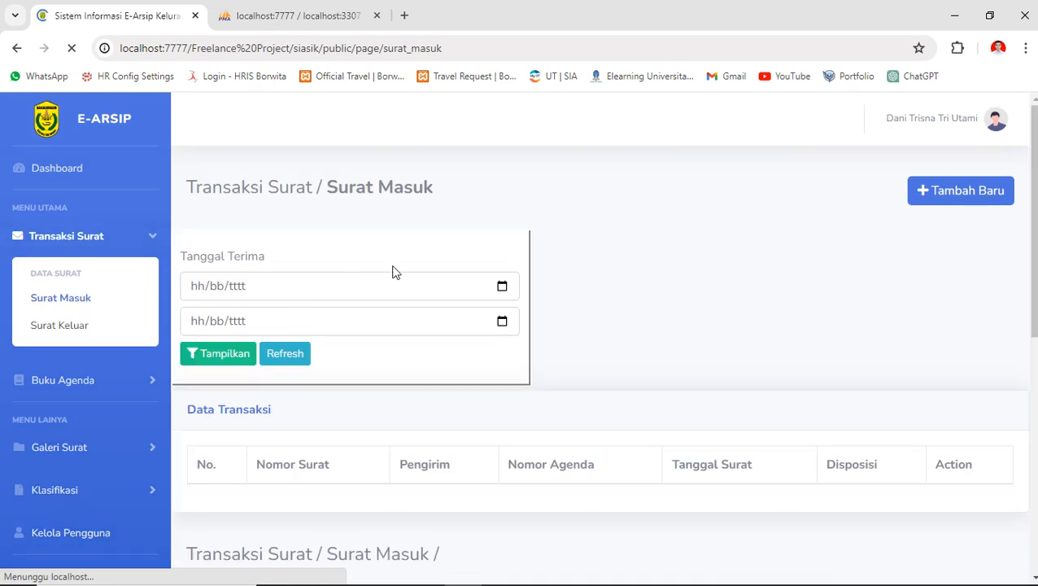
scroll(489, 371, down, 1)
scroll(489, 371, up, 1)
click(353, 291)
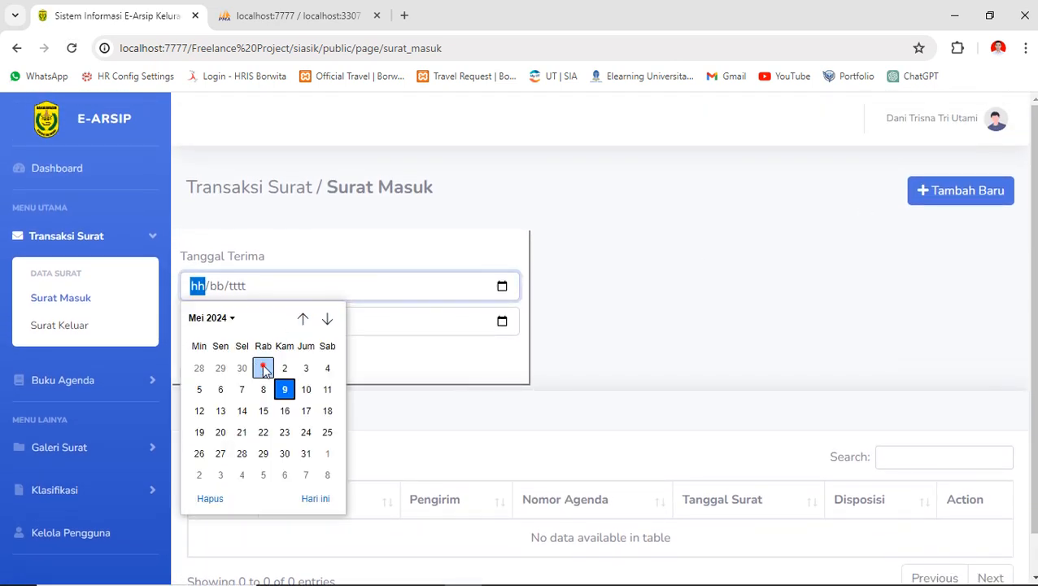
click(263, 371)
click(309, 320)
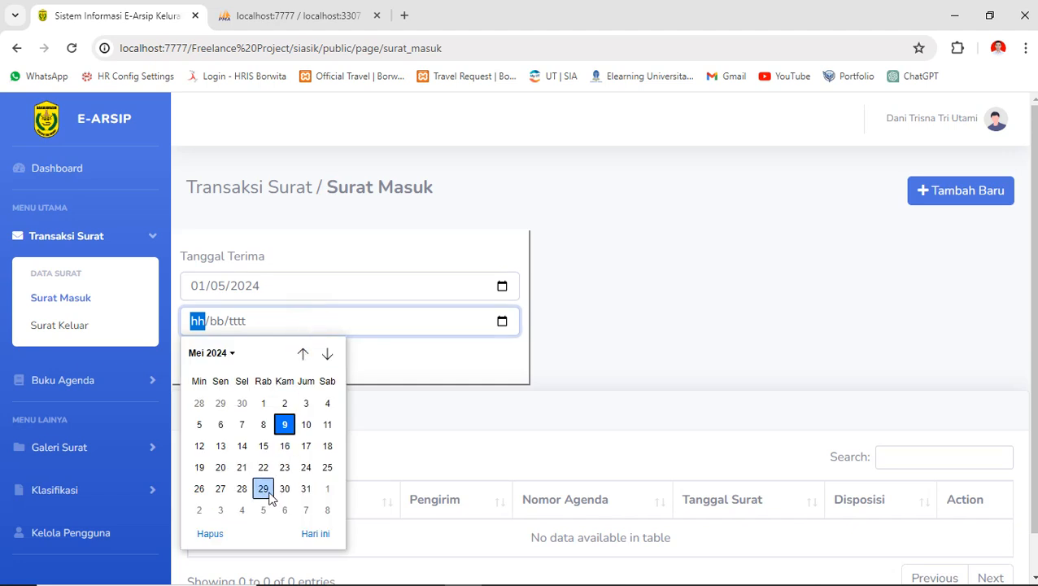
click(306, 488)
click(228, 363)
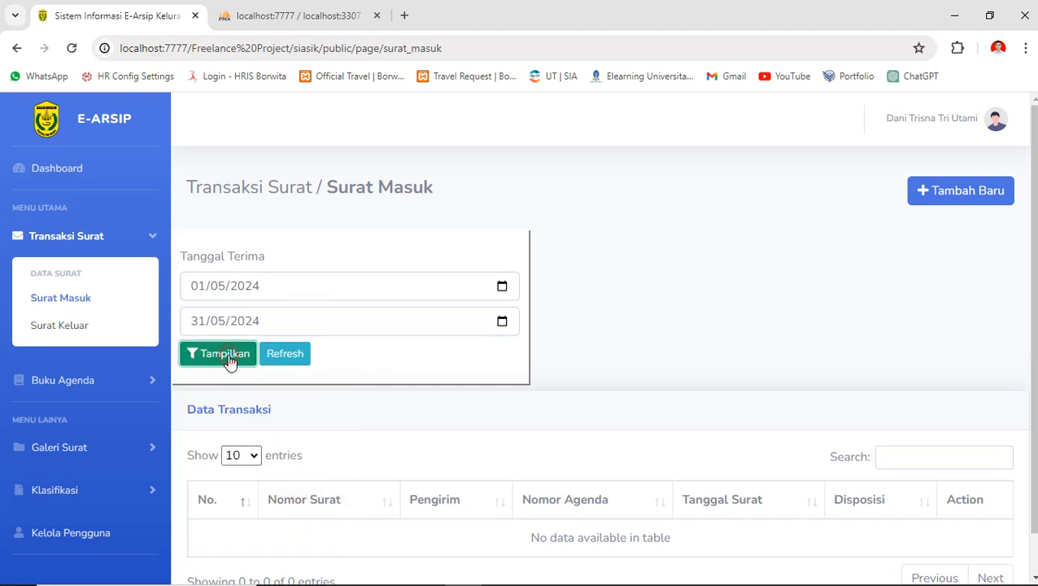
- Clear the date filter with Refresh and begin a new incoming letter
scroll(429, 389, down, 1)
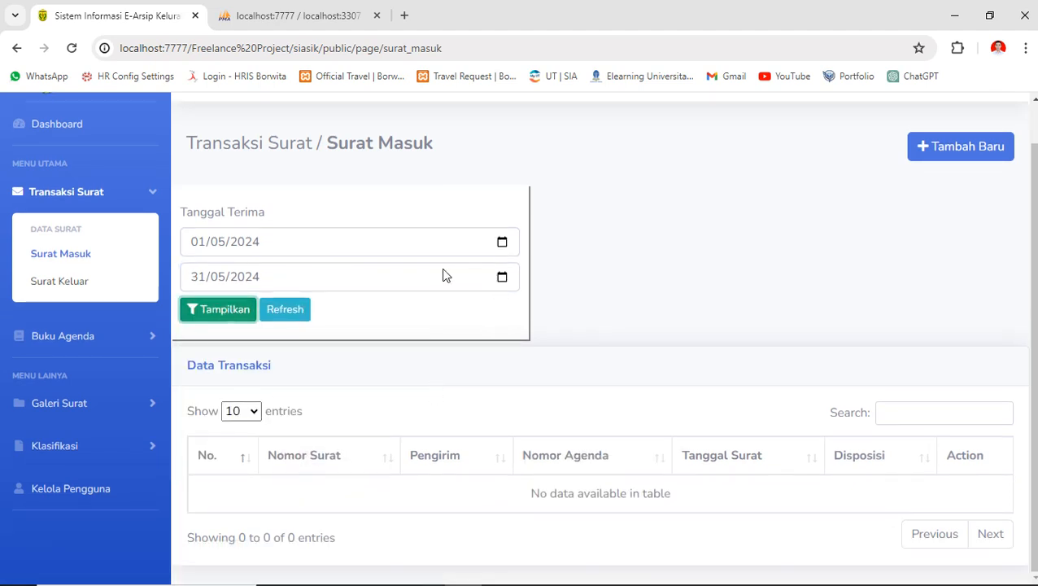
click(297, 310)
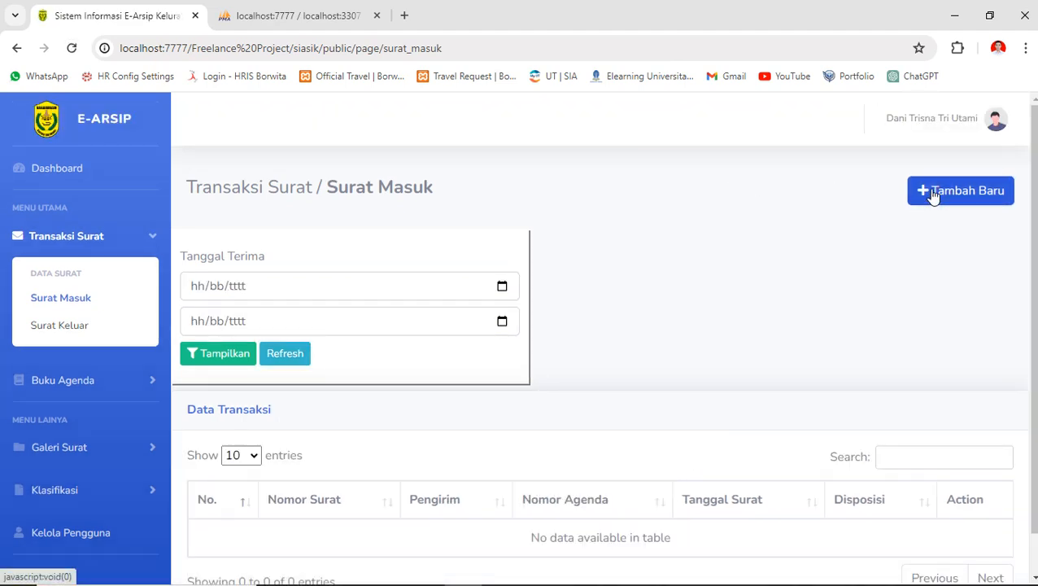
click(934, 196)
- In a fresh letter form, enter number BCP/RDN/HRD-REG/2024, the sender and agenda BCP/2024
click(312, 284)
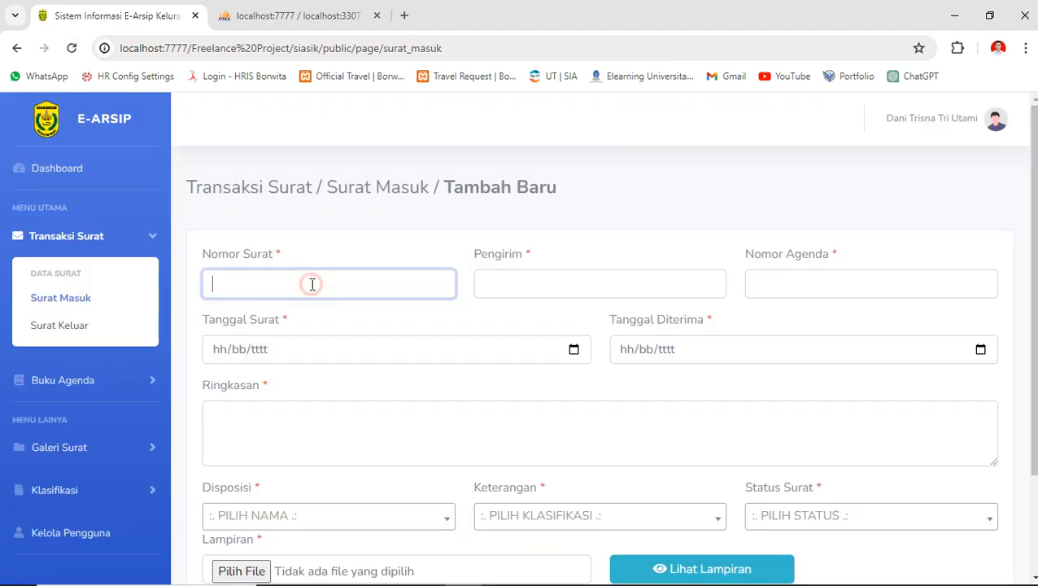
click(119, 294)
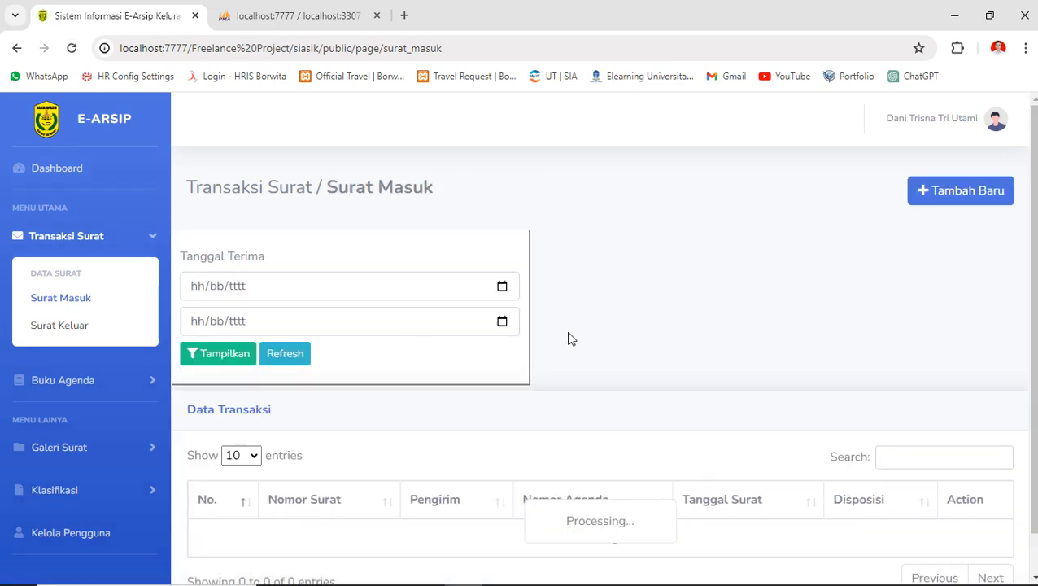
click(946, 194)
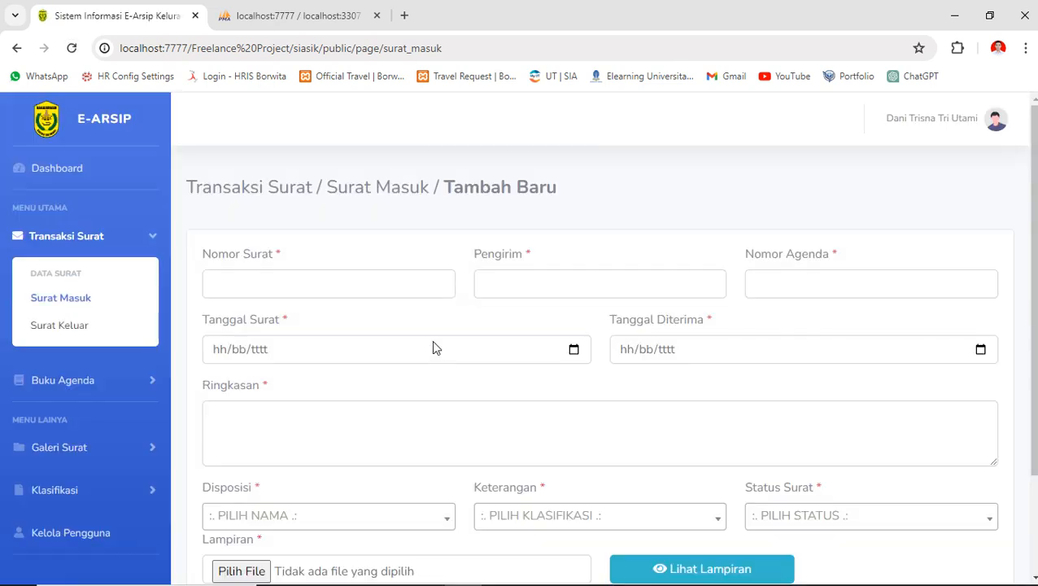
click(297, 282)
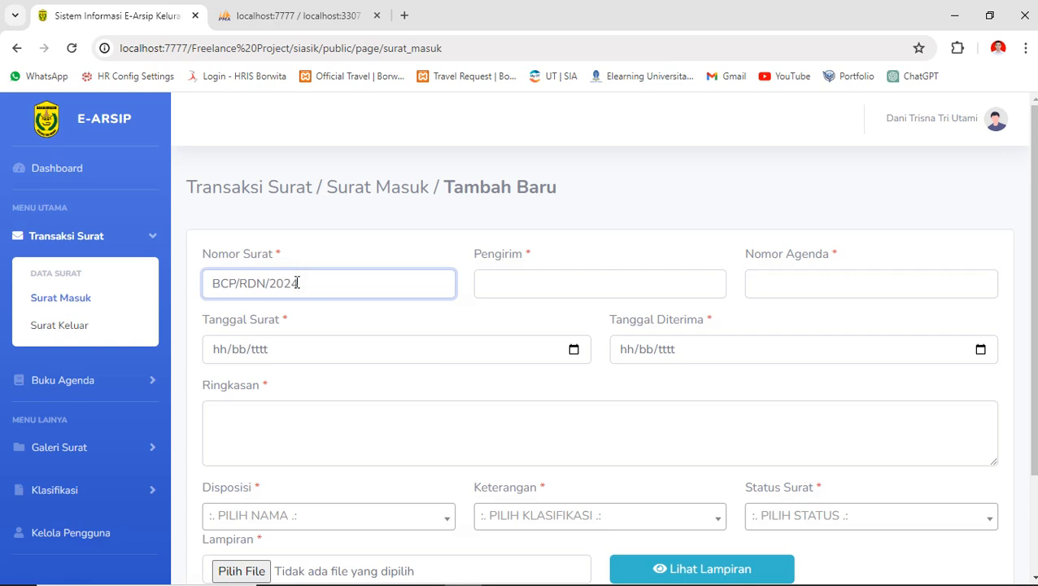
text(/HRD/REG/)
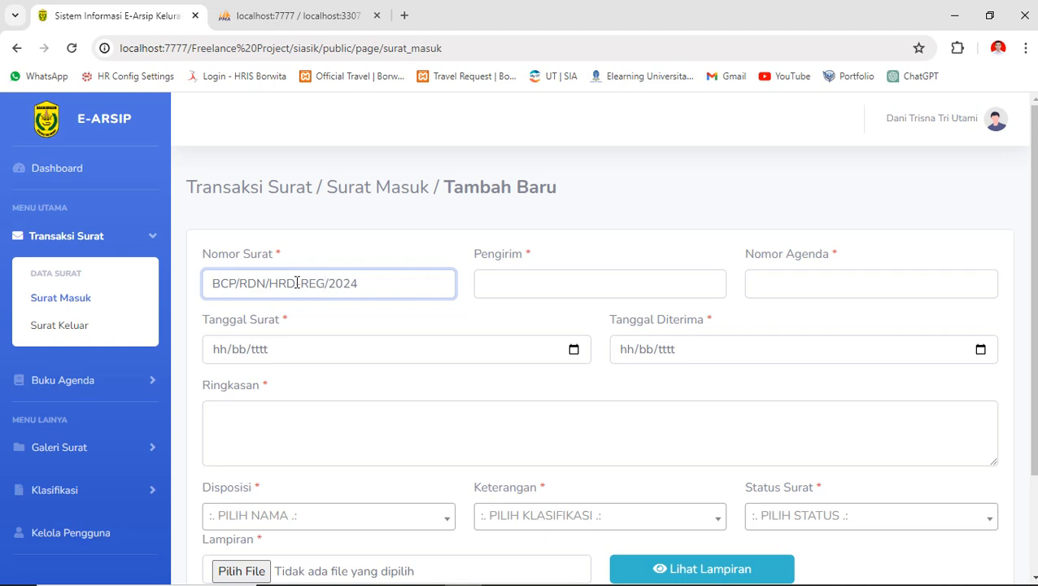
key(Tab)
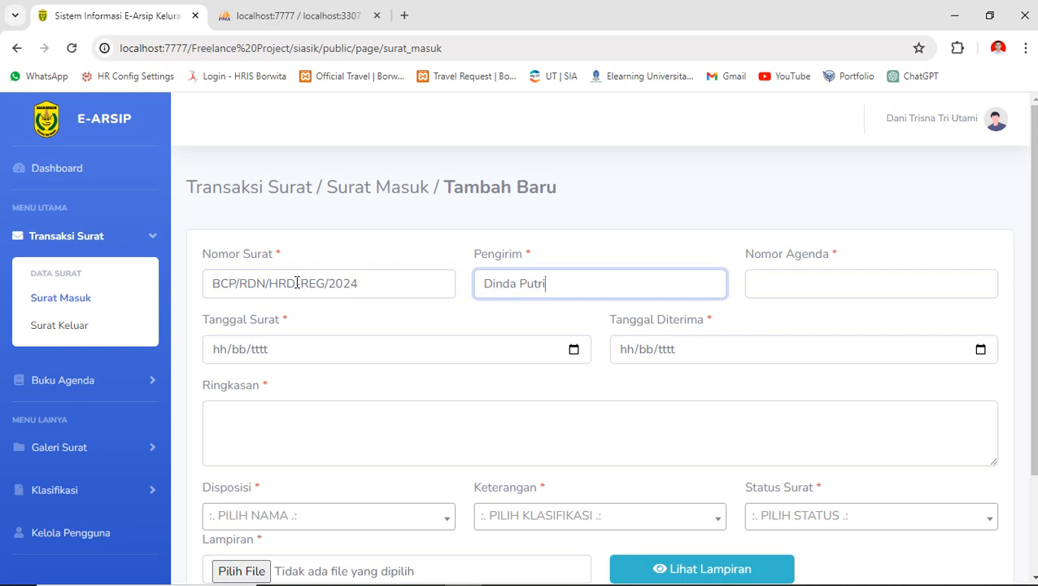
key(Tab)
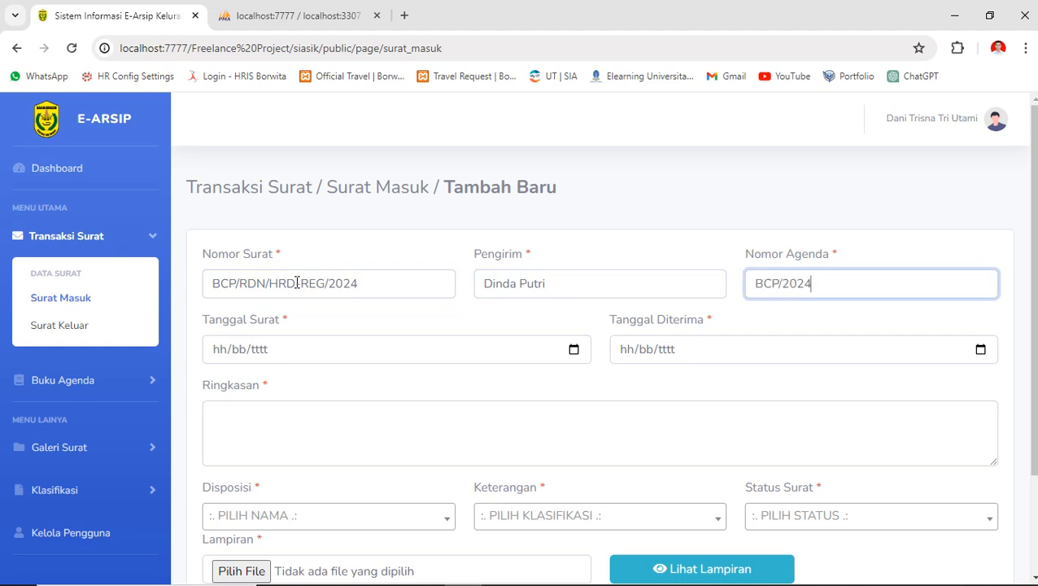
- Set the letter and received dates to 09/05/2024 and type the summary 'Meeting'
click(271, 350)
key(Return)
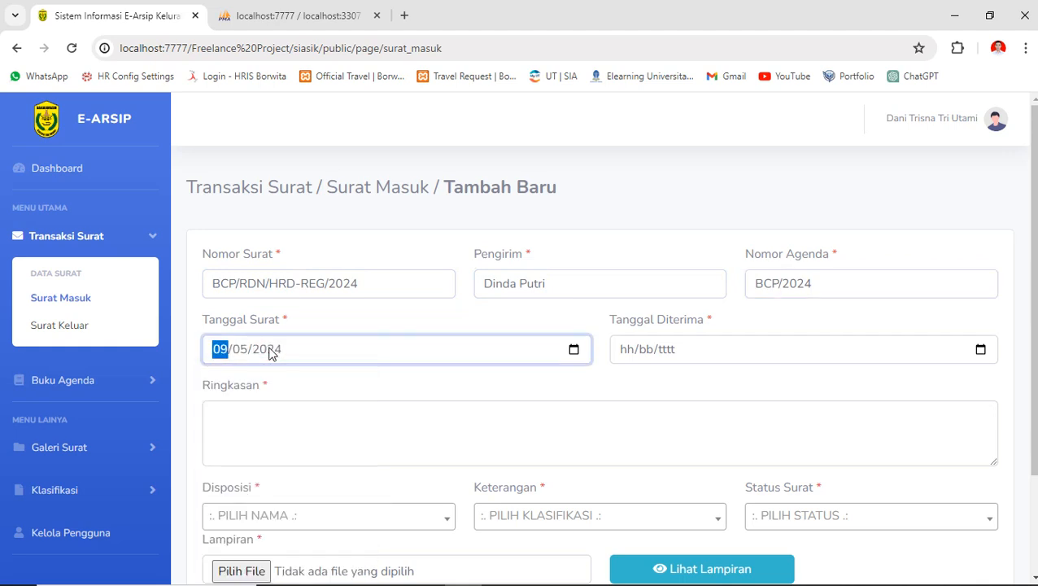
click(648, 348)
key(Return)
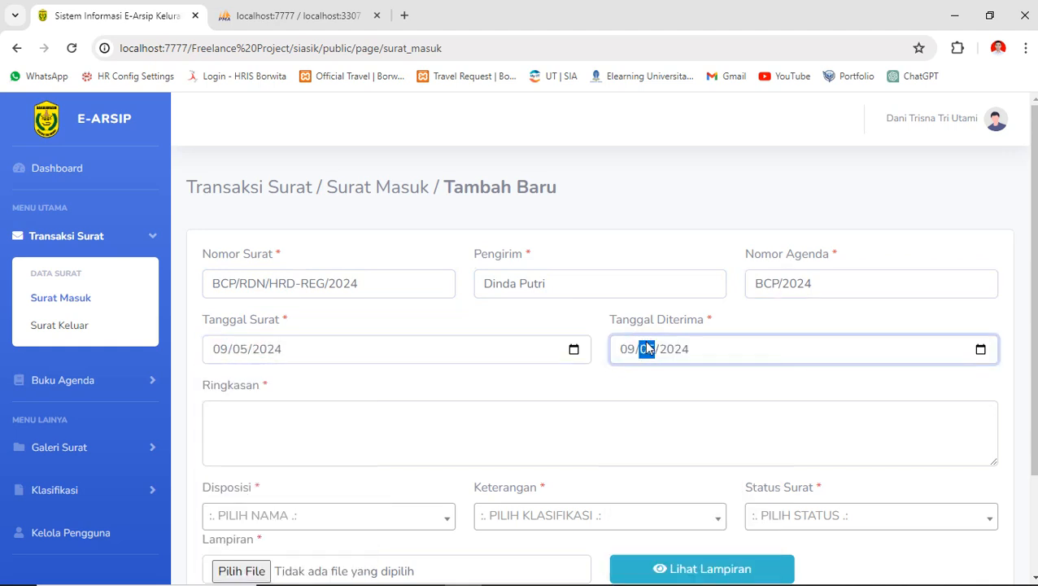
scroll(367, 339, down, 1)
click(262, 340)
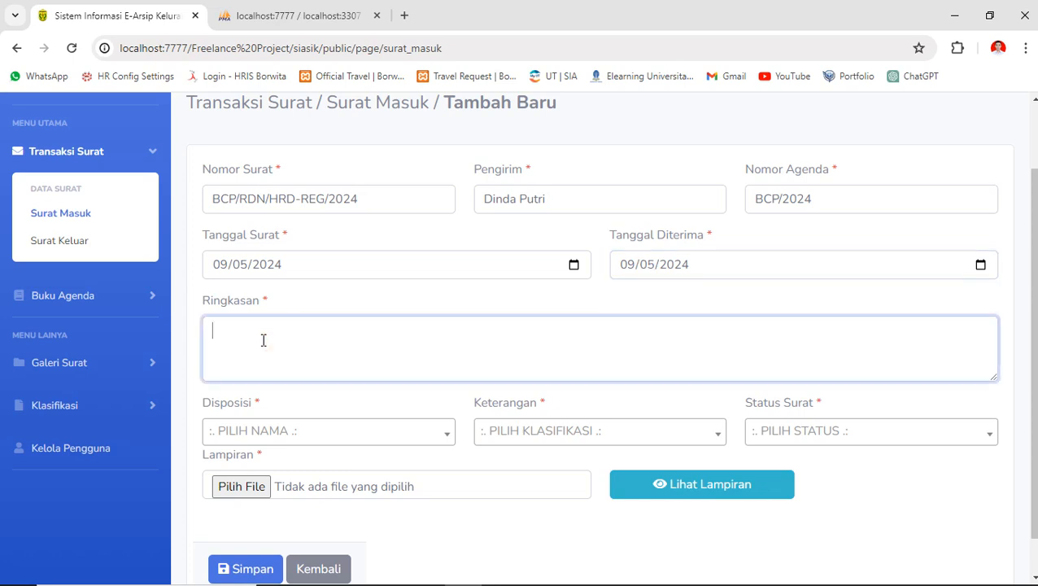
text(Meeting)
key(Tab)
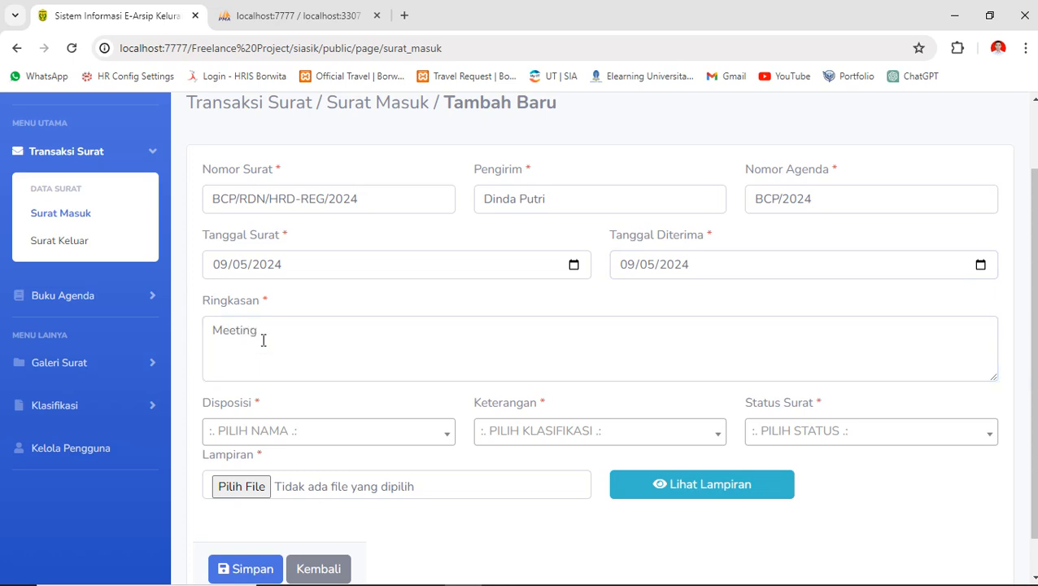
key(Return)
- Set disposition Kepala Lurah, Keterangan Survey and Status Surat Penting
scroll(306, 356, down, 1)
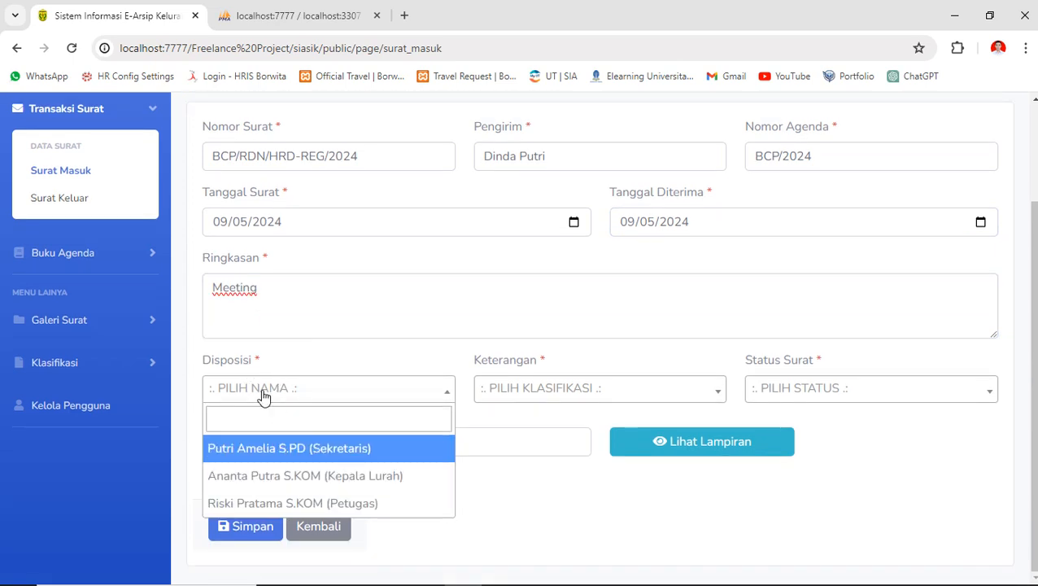
click(312, 476)
click(510, 393)
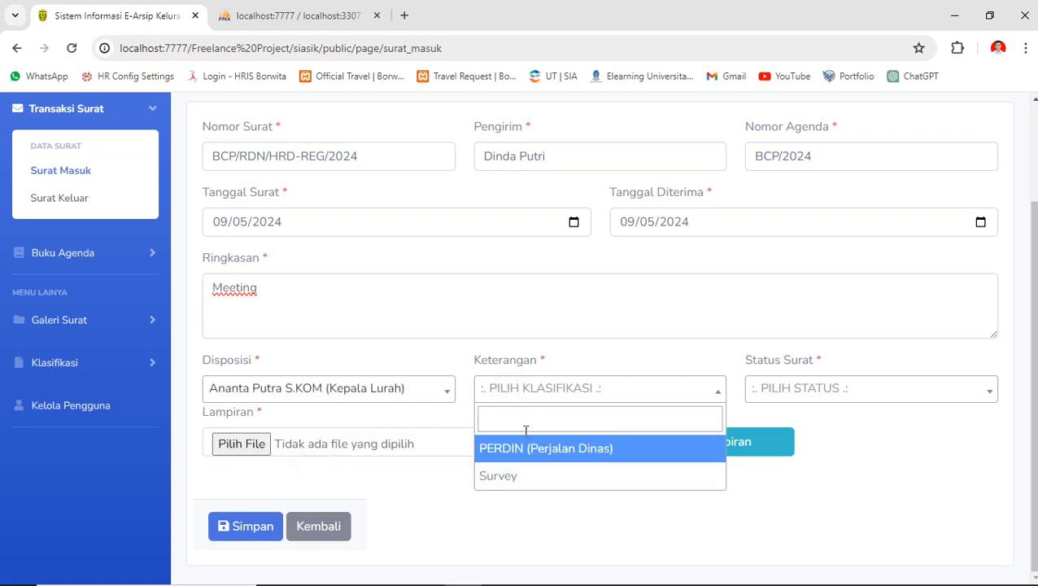
click(537, 477)
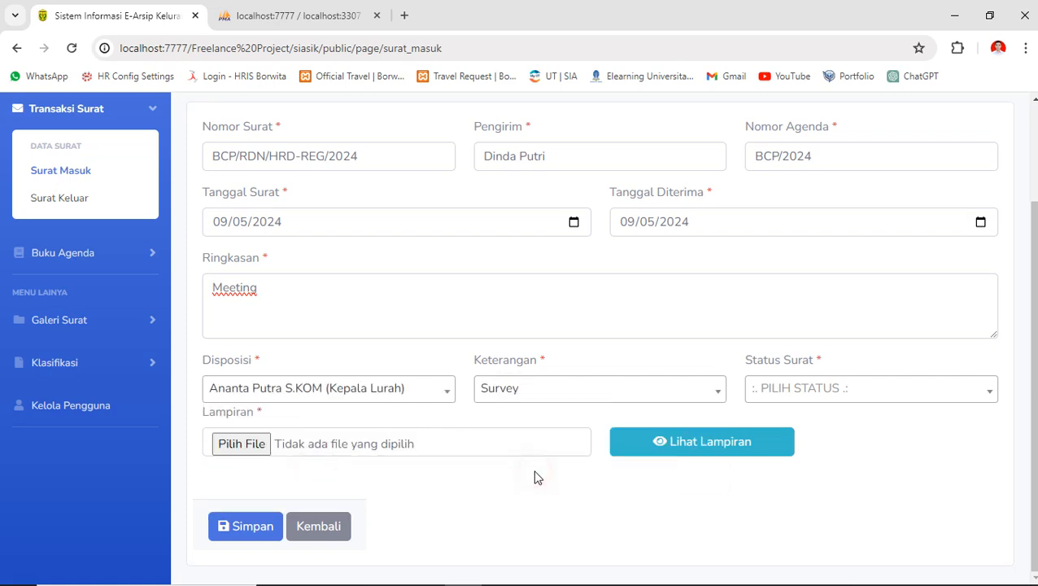
drag(542, 364, 467, 366)
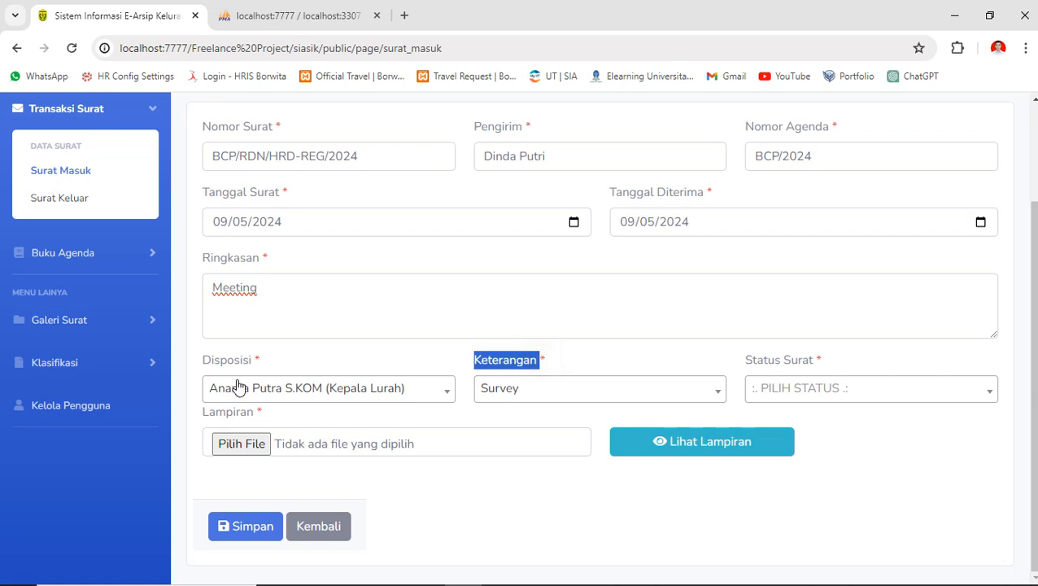
click(108, 371)
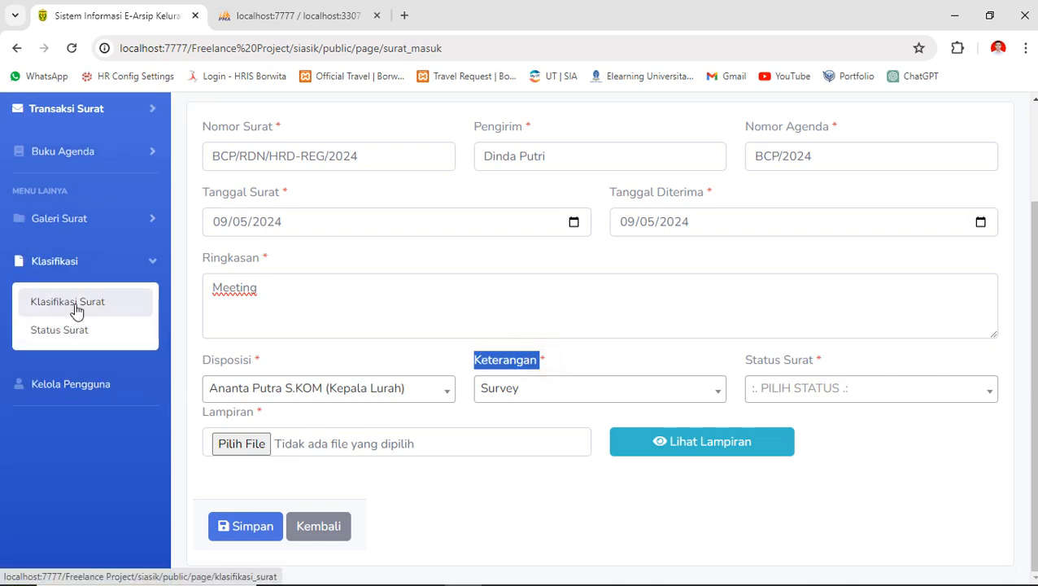
click(497, 389)
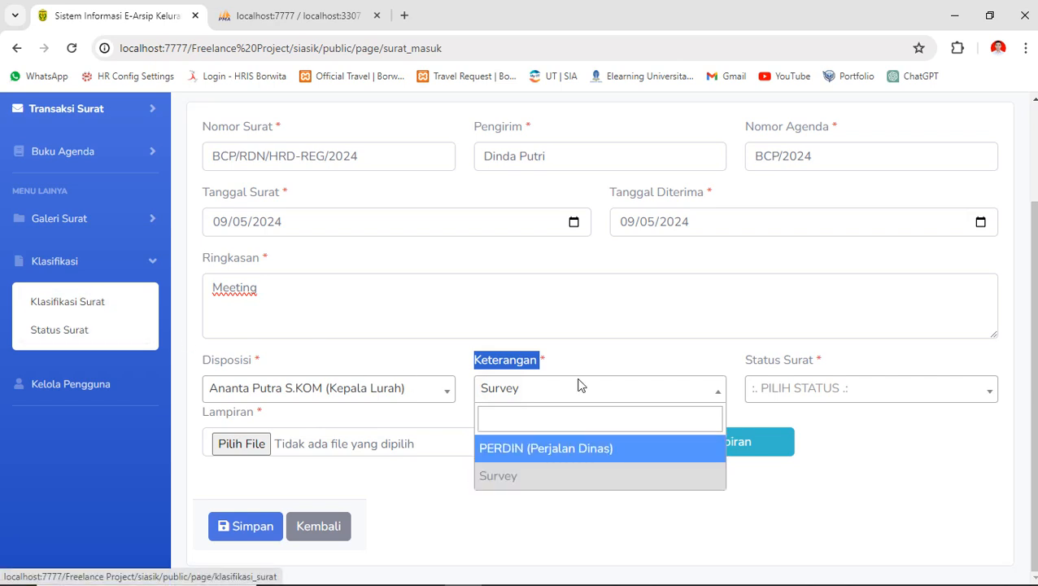
click(793, 390)
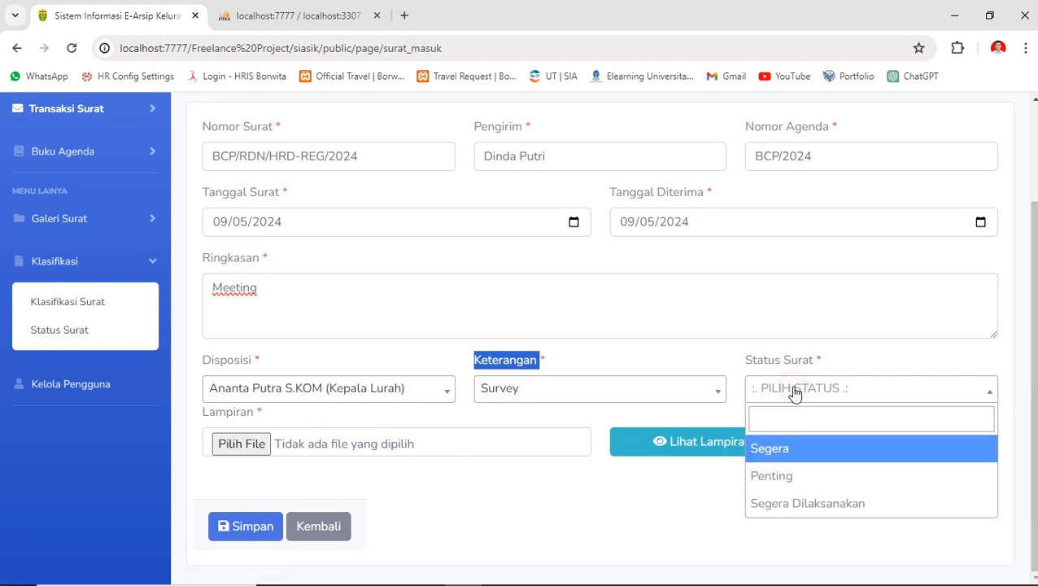
click(800, 476)
drag(743, 364, 812, 363)
click(805, 364)
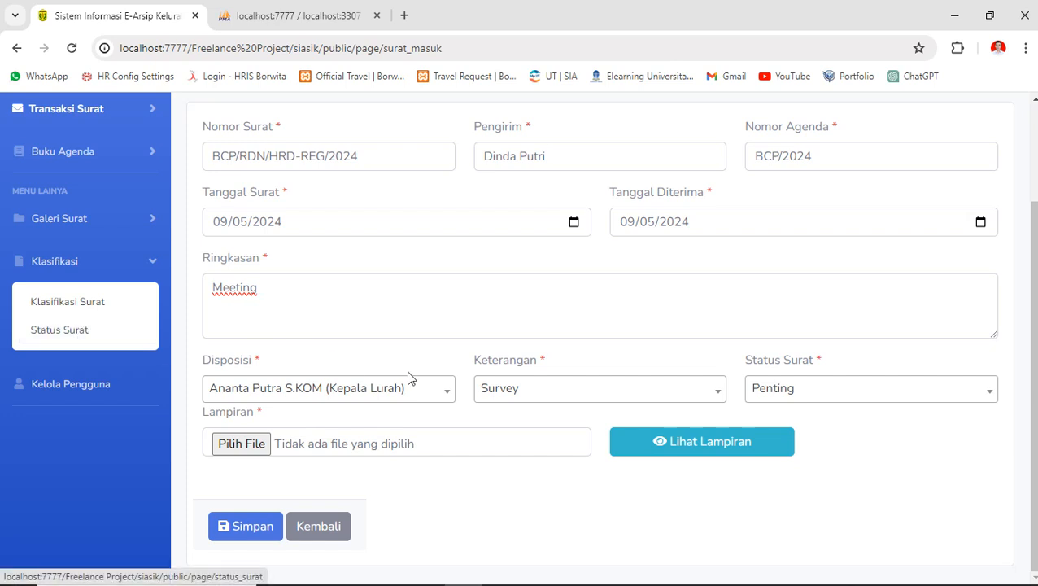
double_click(475, 364)
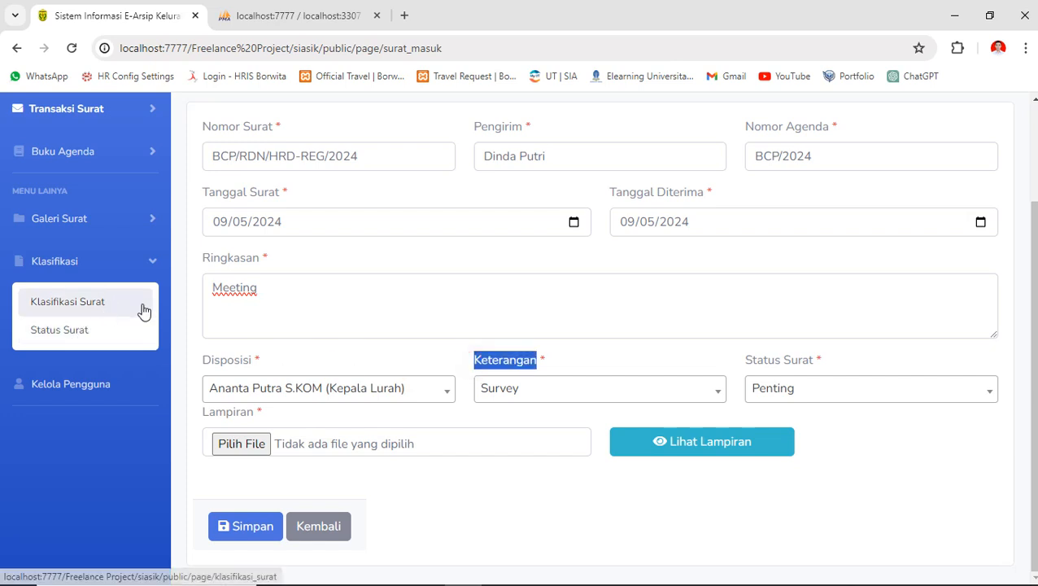
click(372, 370)
- Attach 'AK08 - Tugas Praktikum - SQL dan DML.pdf' and preview the attachment
click(250, 445)
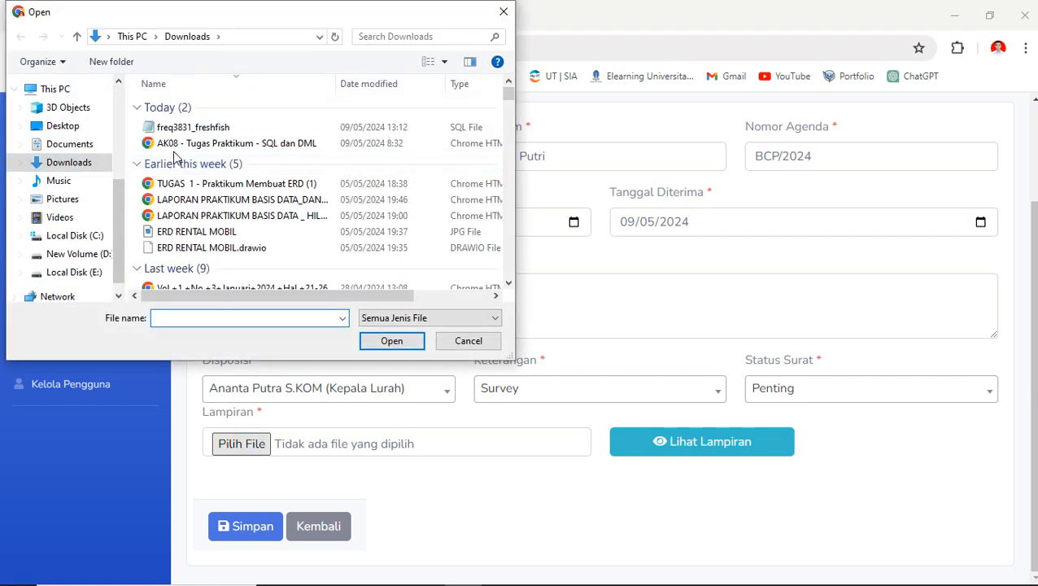
click(194, 143)
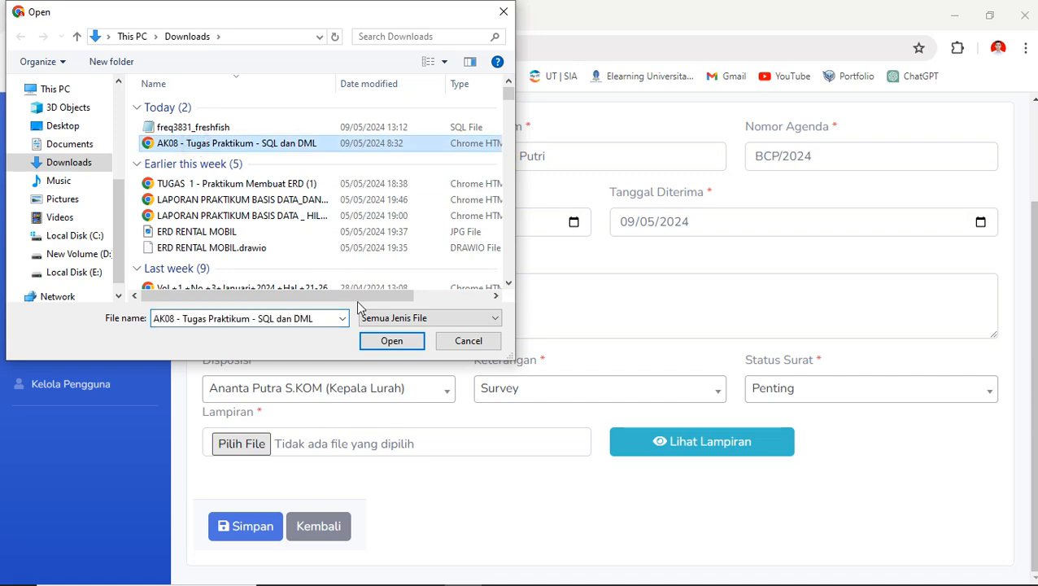
click(390, 342)
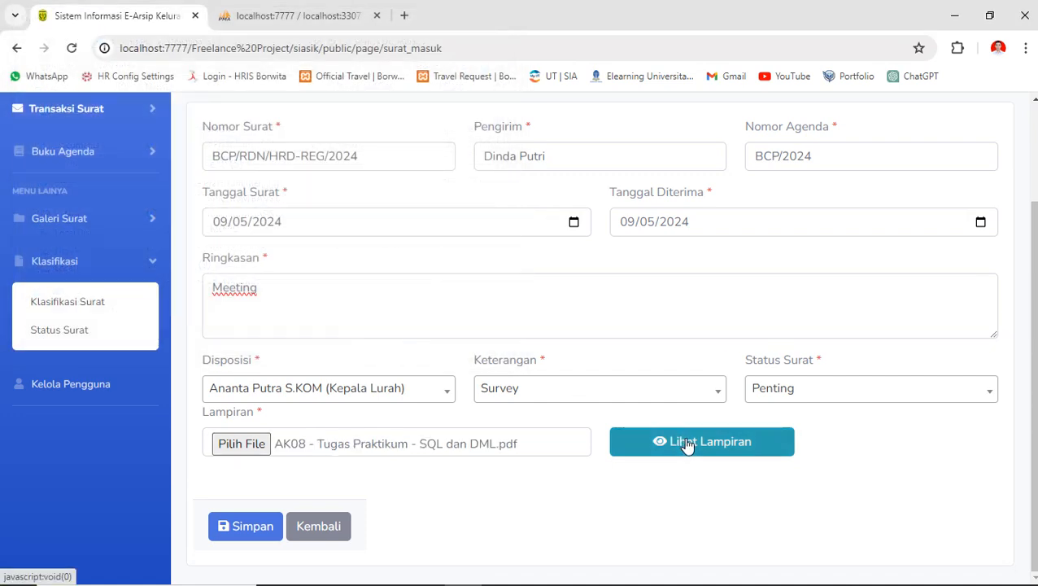
click(688, 444)
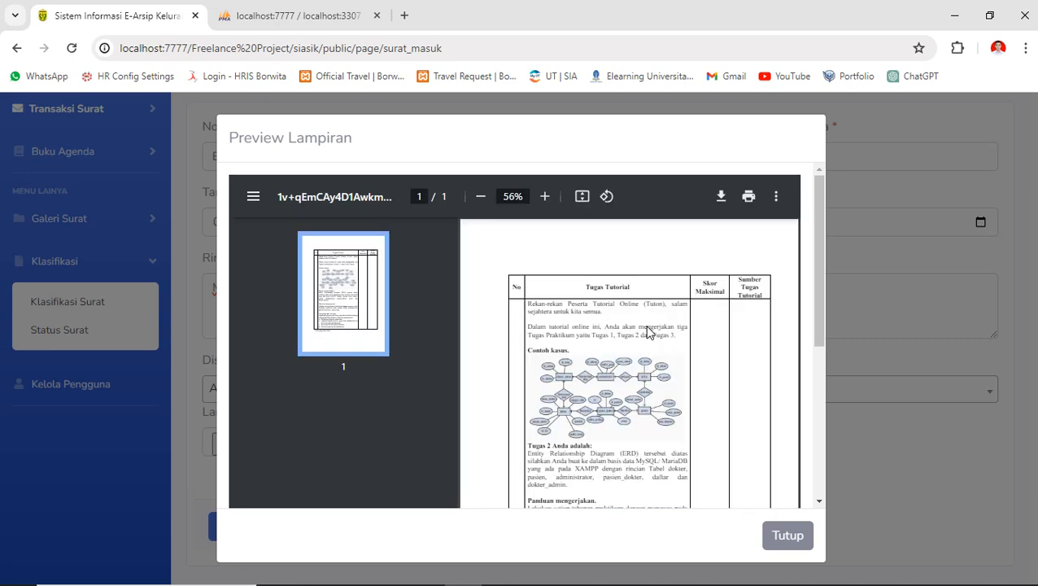
- Close the attachment preview and save letter BCP/RDN/HRD-REG/2024, confirming the success message
scroll(729, 423, down, 5)
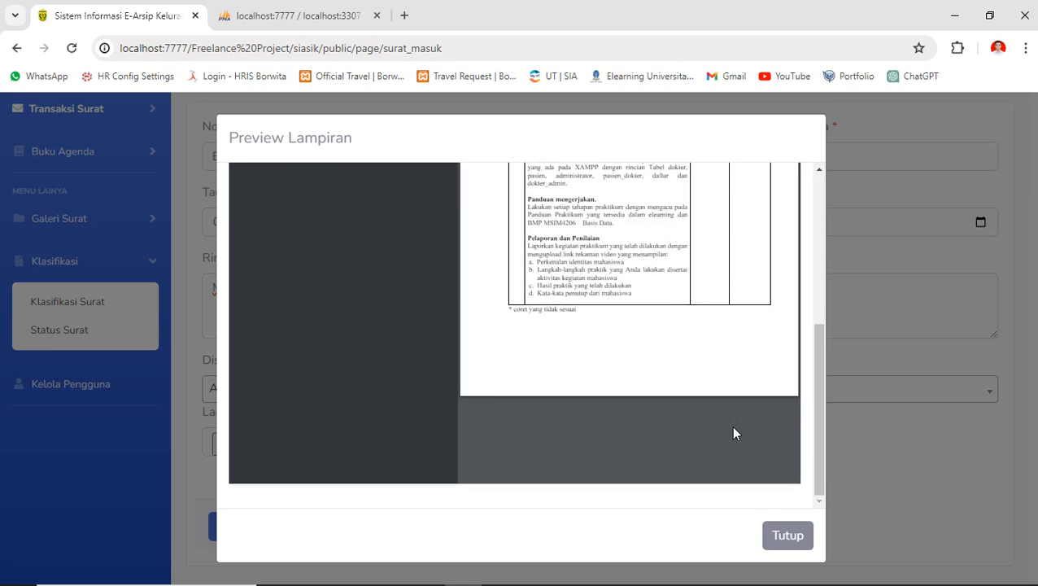
click(780, 535)
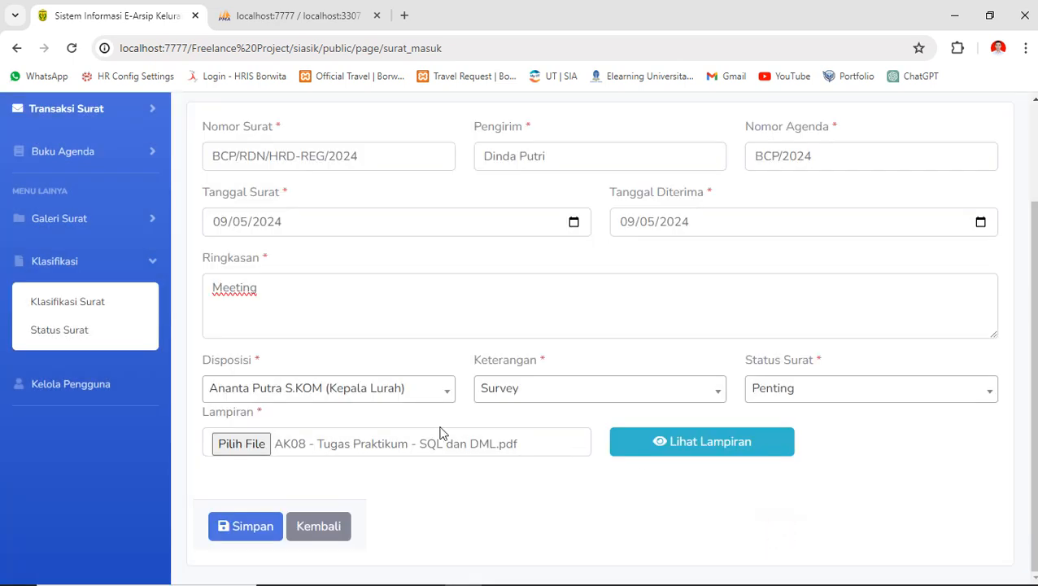
scroll(440, 431, up, 2)
scroll(441, 431, down, 2)
click(249, 528)
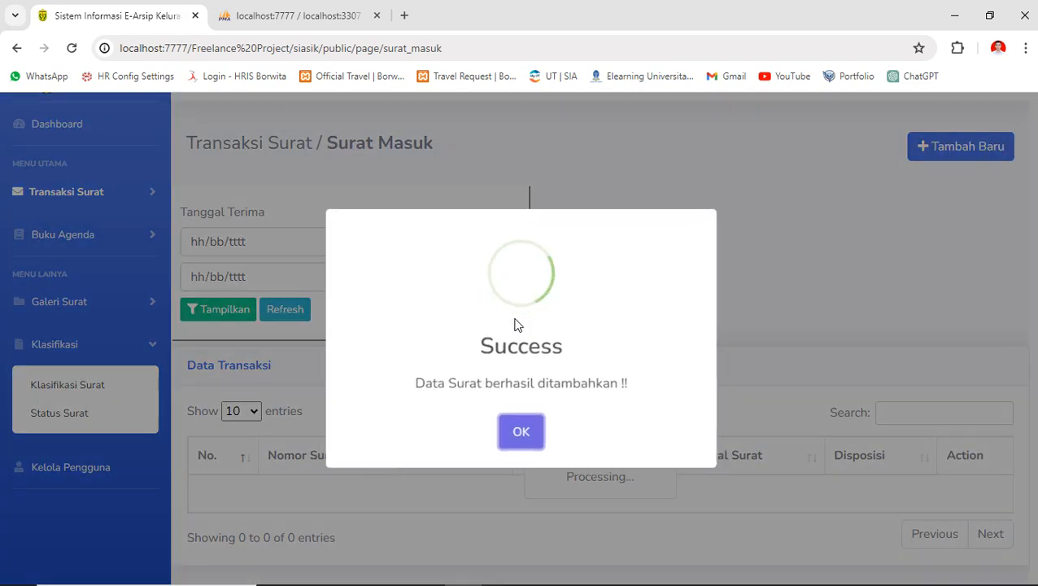
click(523, 432)
scroll(456, 442, down, 1)
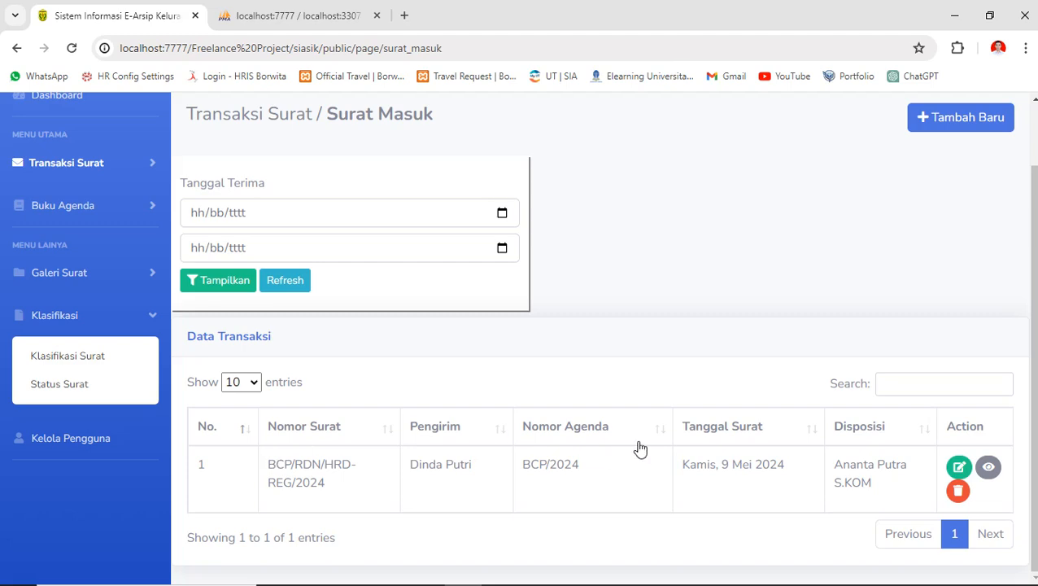
click(989, 469)
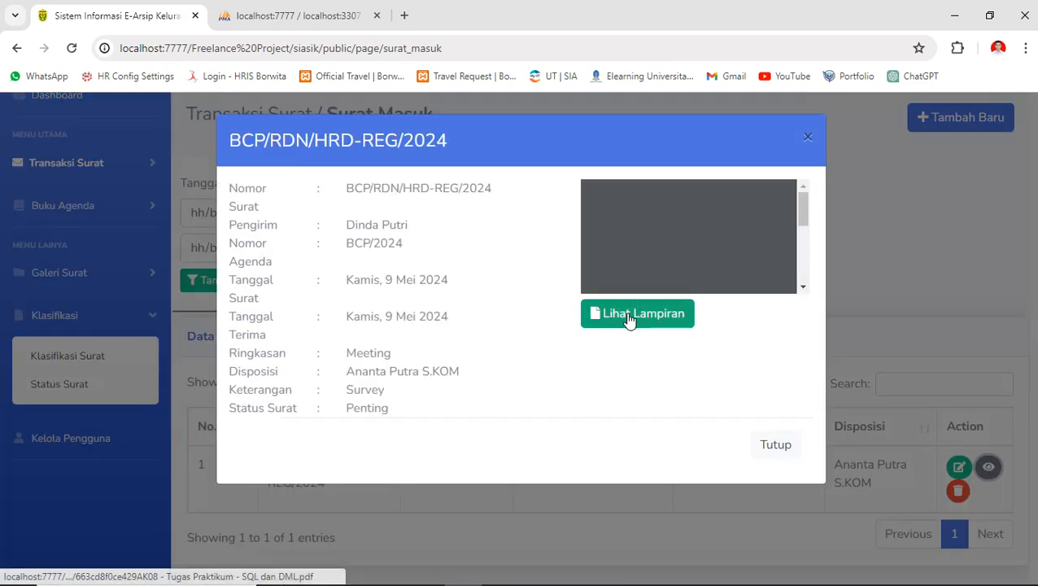
scroll(667, 287, down, 3)
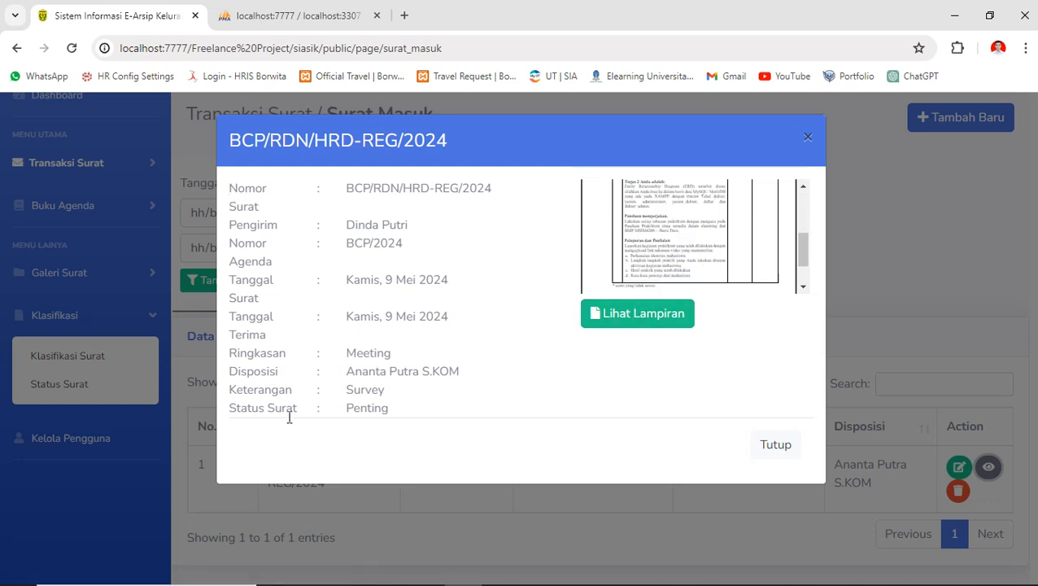
drag(392, 416, 227, 175)
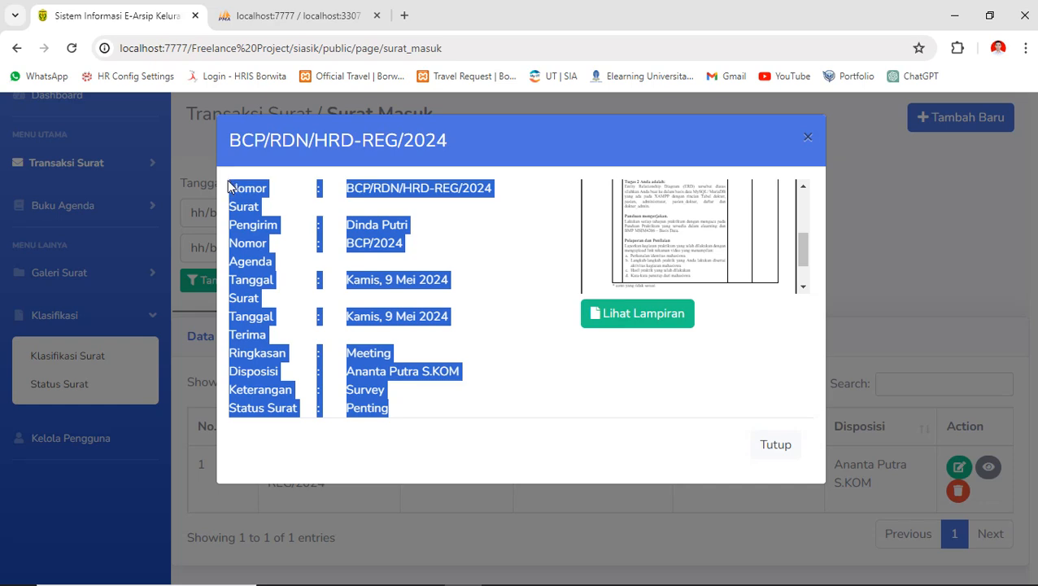
click(710, 368)
click(769, 444)
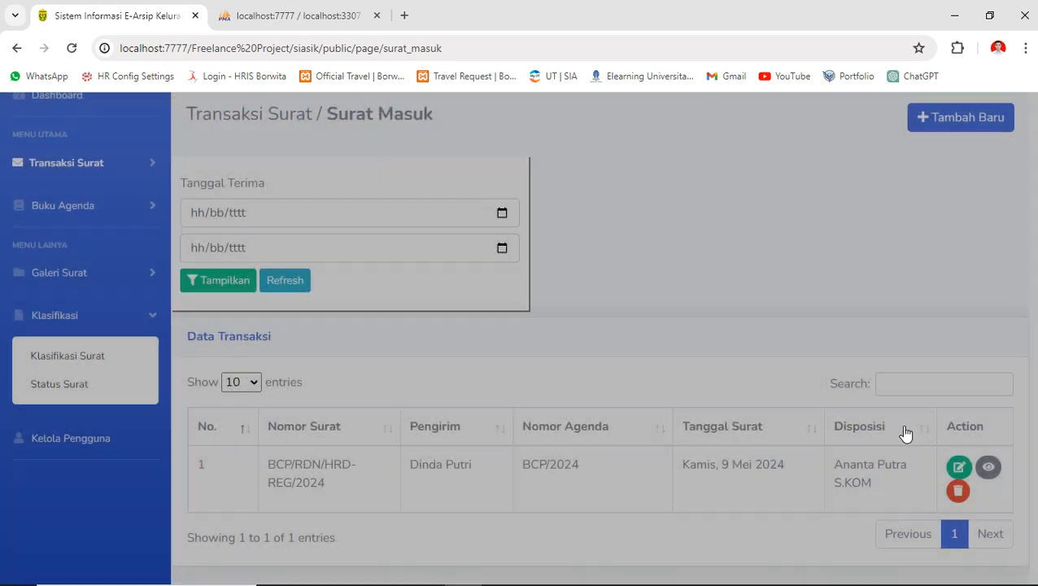
click(960, 467)
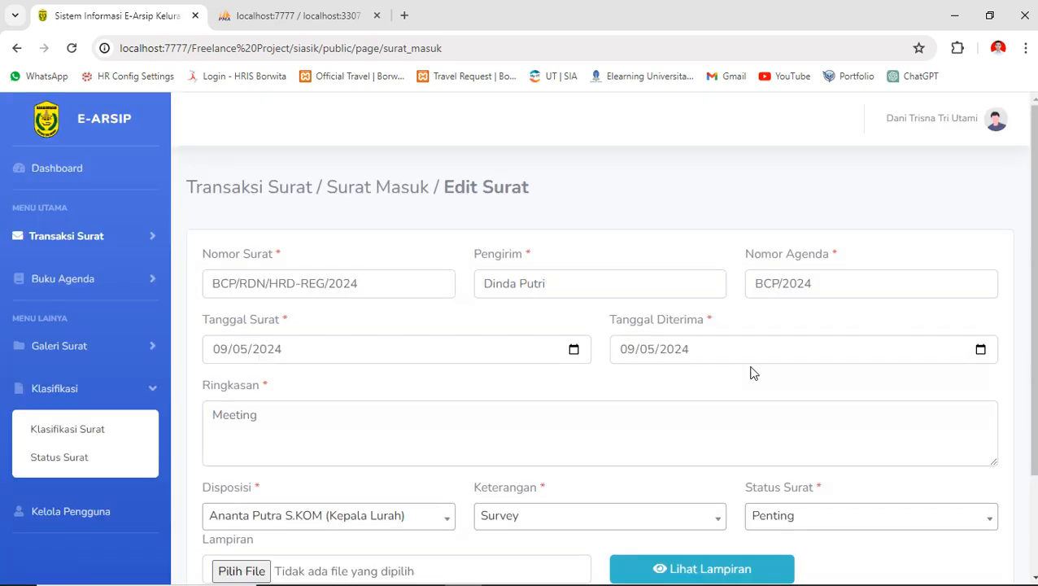
scroll(569, 293, down, 2)
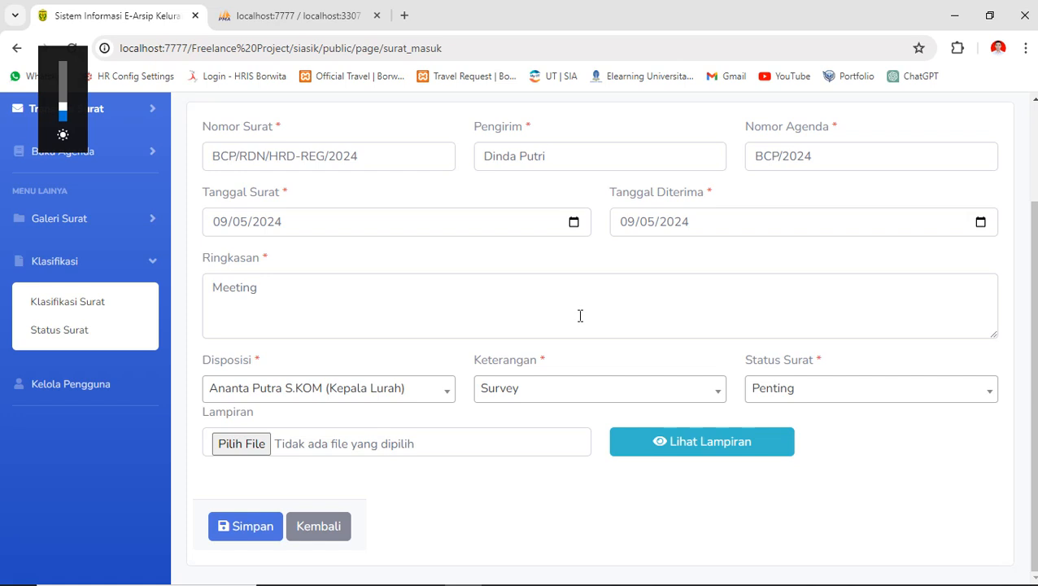
scroll(436, 363, up, 2)
scroll(435, 363, down, 2)
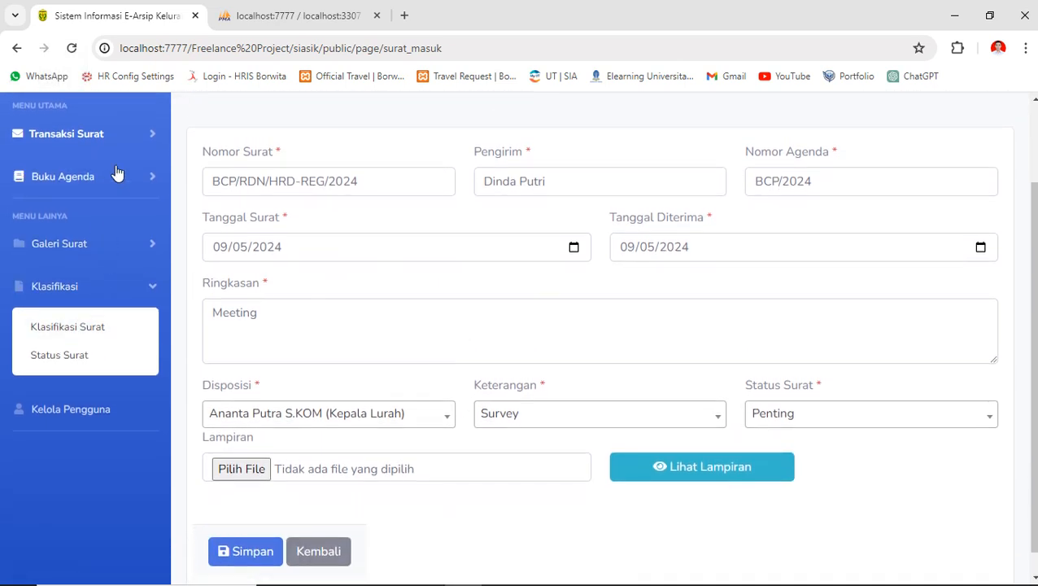
click(319, 552)
scroll(593, 371, down, 1)
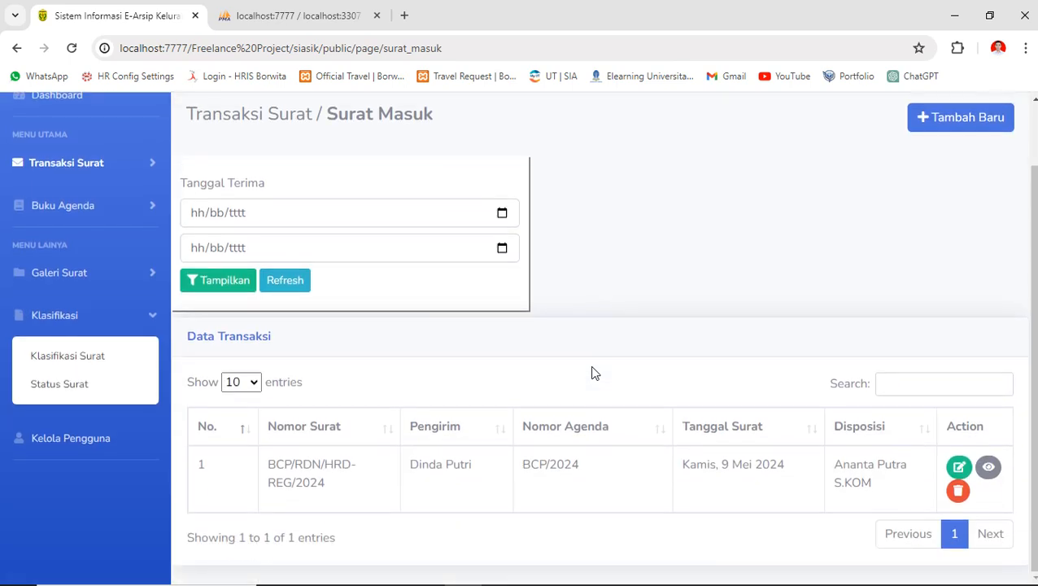
- Filter Surat Masuk by received date 01/05/2024–04/05/2024
scroll(378, 316, up, 1)
click(262, 241)
click(261, 241)
click(405, 336)
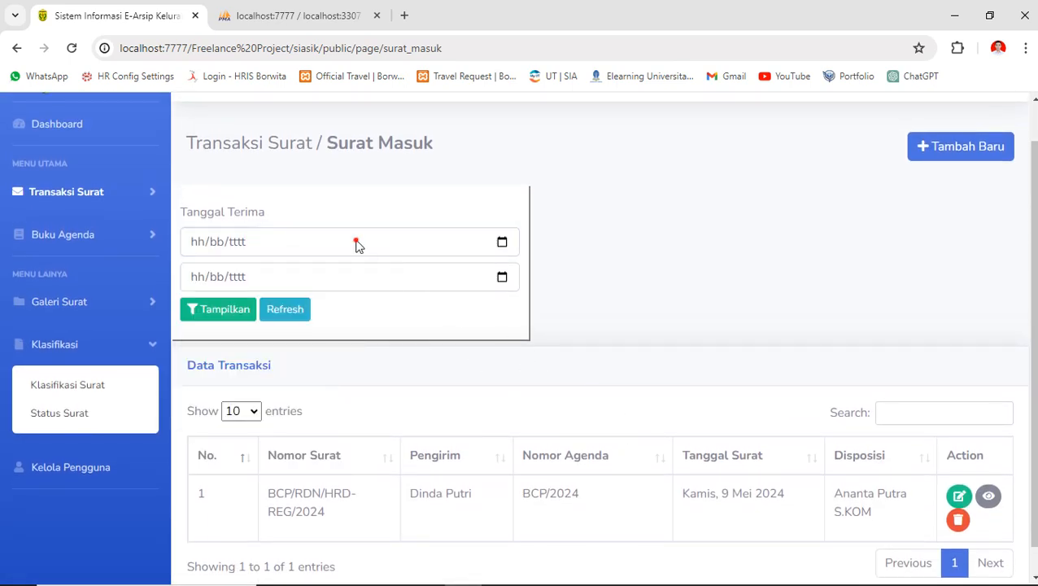
click(355, 243)
click(261, 324)
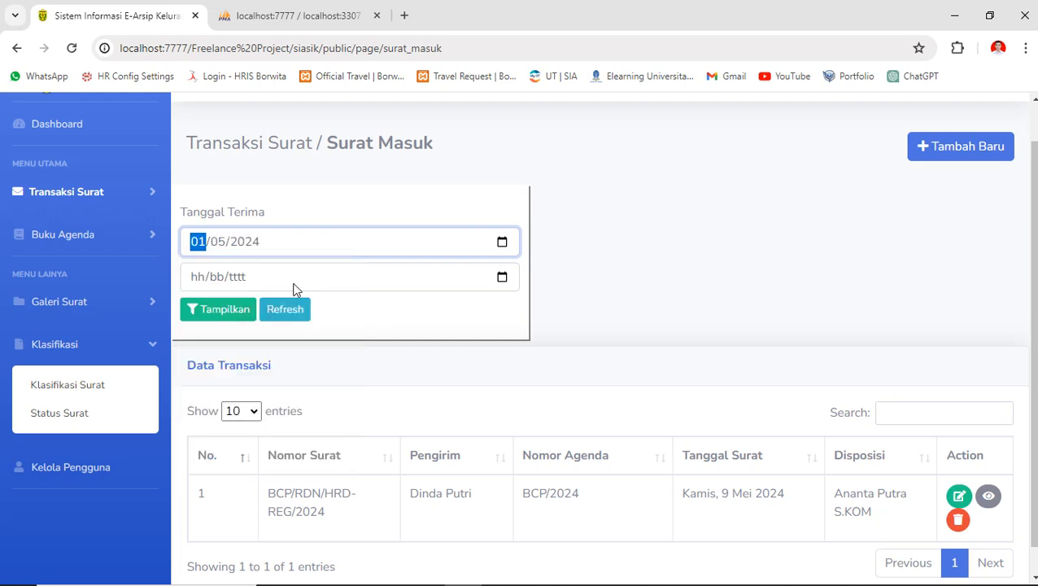
click(294, 285)
click(327, 360)
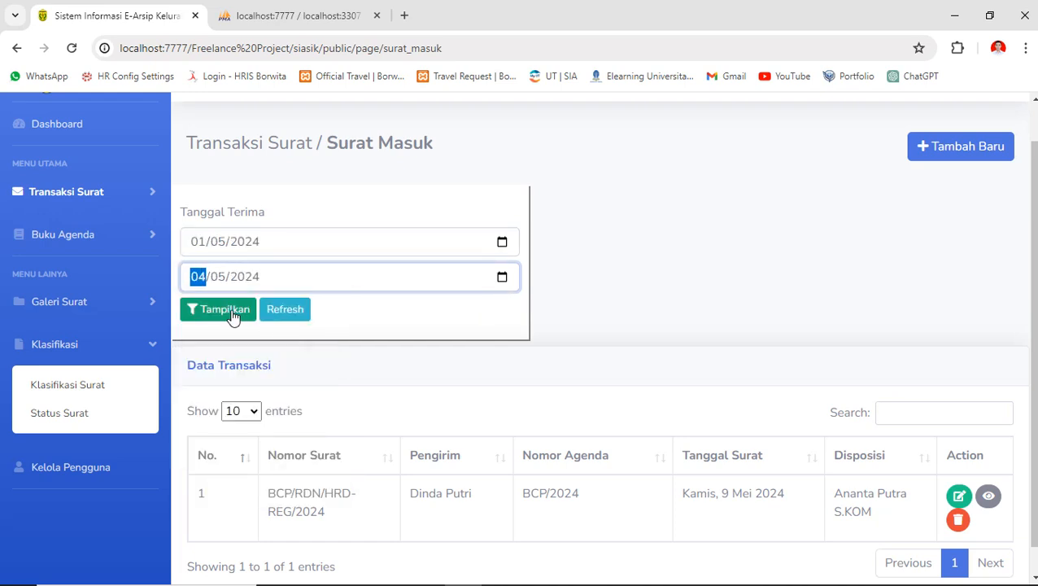
click(231, 316)
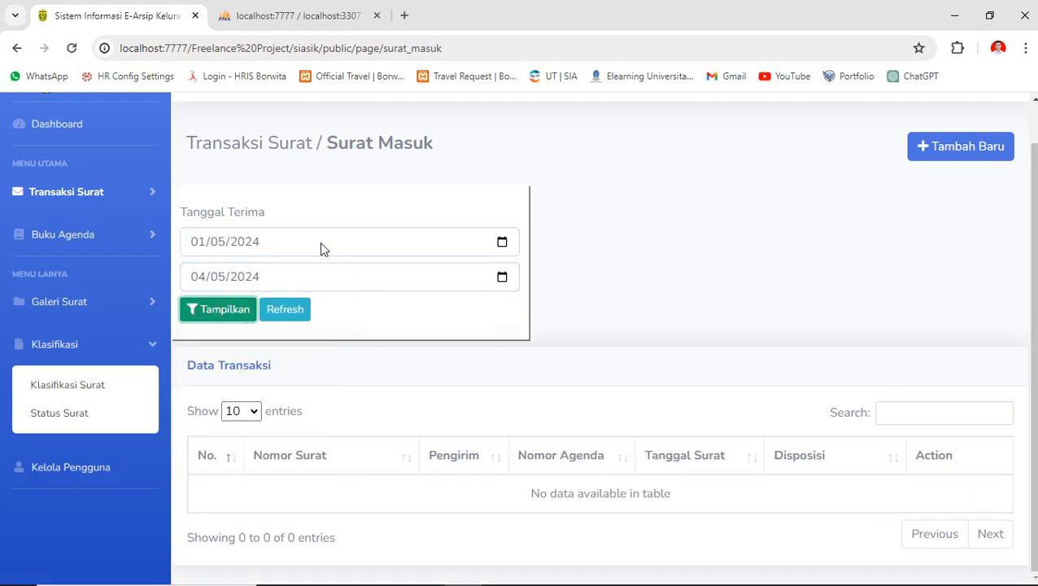
- Widen the end date to 31/05/2024 and reapply the filter to show the May letter
click(297, 271)
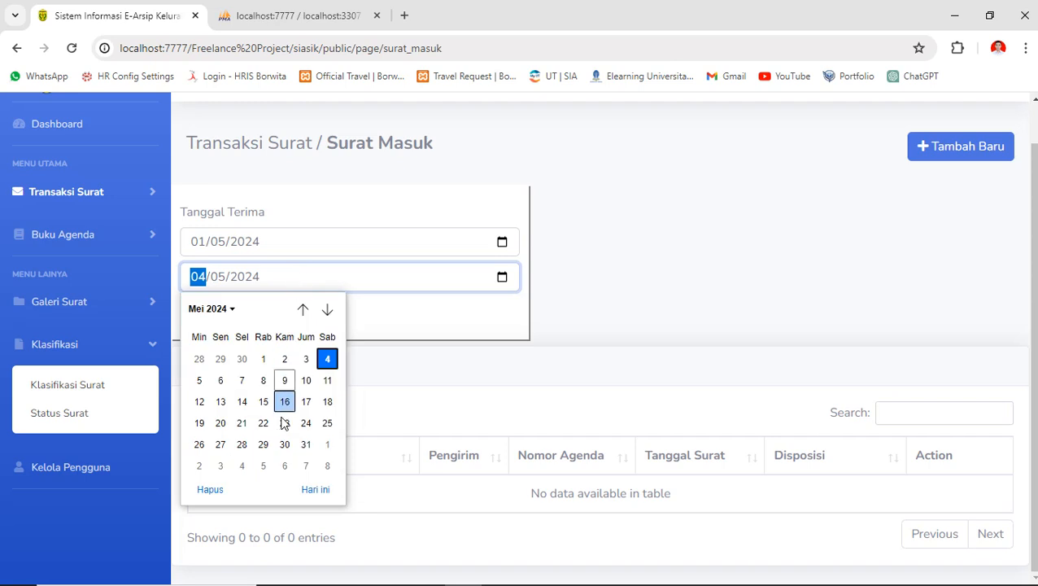
click(285, 380)
click(256, 286)
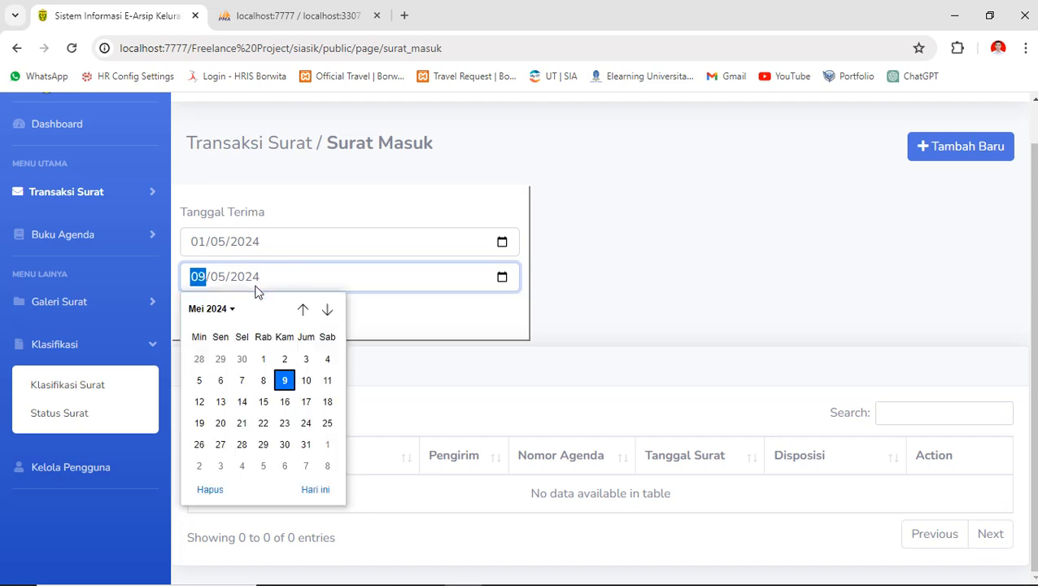
click(306, 442)
click(221, 320)
scroll(518, 420, down, 1)
scroll(520, 422, up, 1)
scroll(519, 421, down, 1)
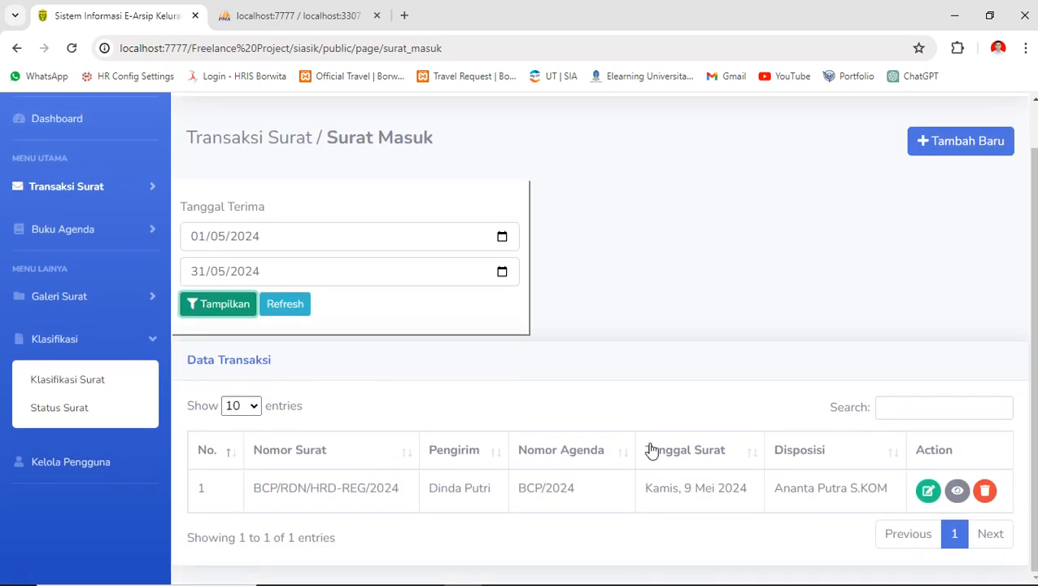
click(622, 371)
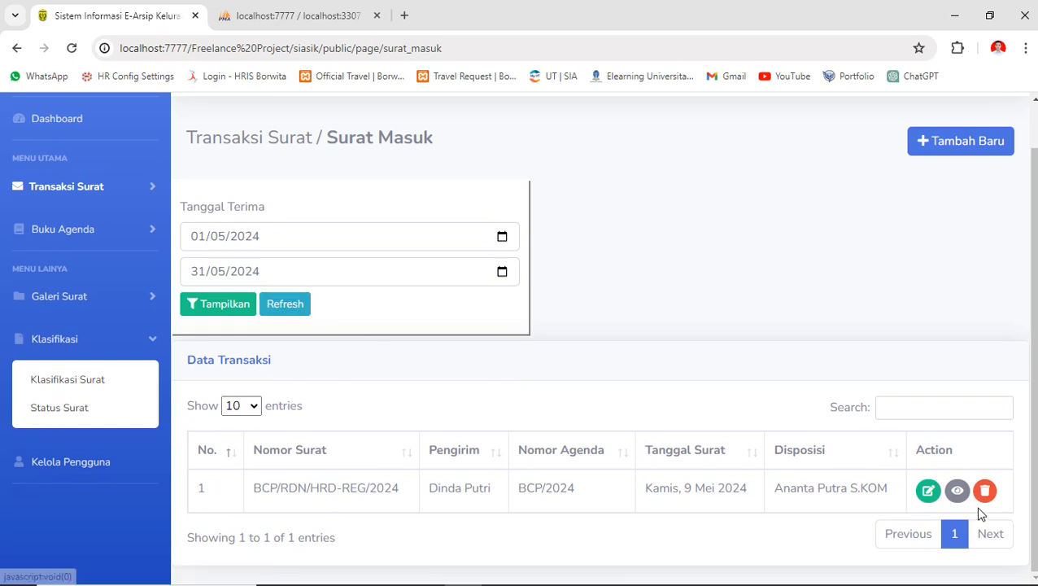
- Change letter BCP/RDN/HRD-REG/2024's summary to 'Meeting class', save, and view its details
click(929, 491)
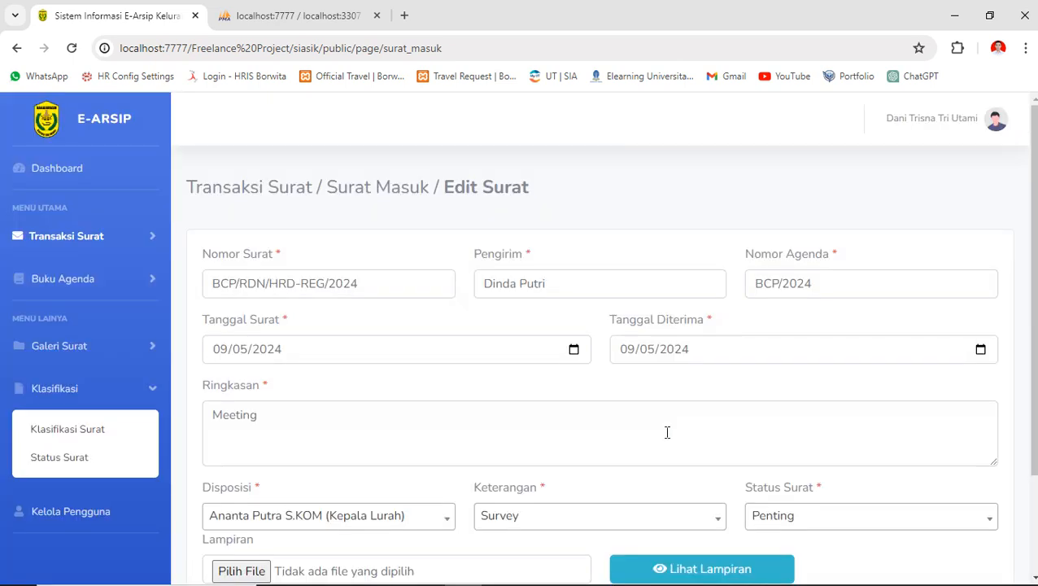
scroll(667, 432, down, 2)
scroll(429, 408, up, 1)
click(340, 360)
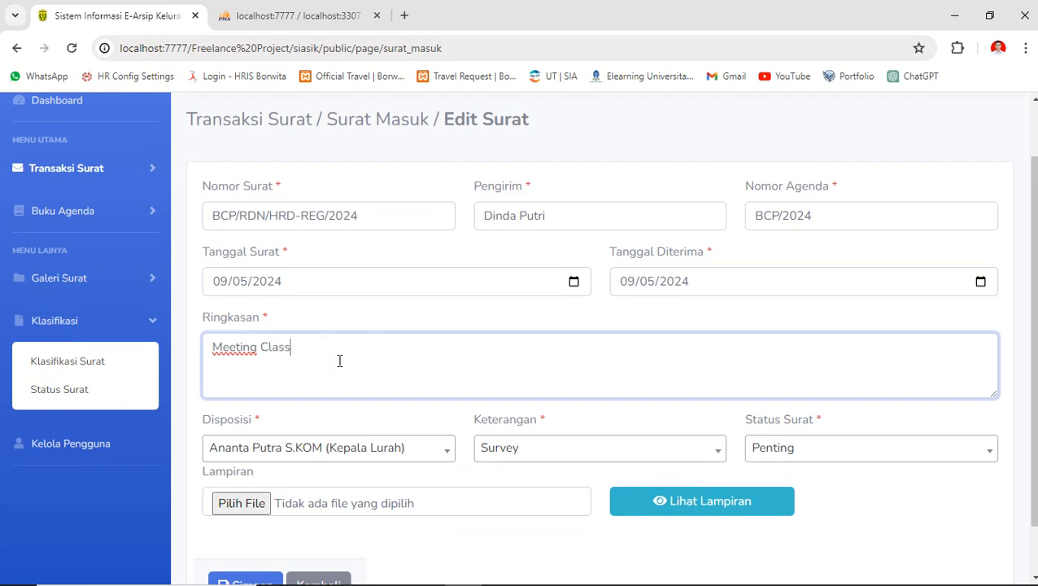
key(BackSpace)
key(BackSpace)
key(BackSpace)
key(BackSpace)
key(BackSpace)
scroll(387, 387, down, 1)
click(249, 528)
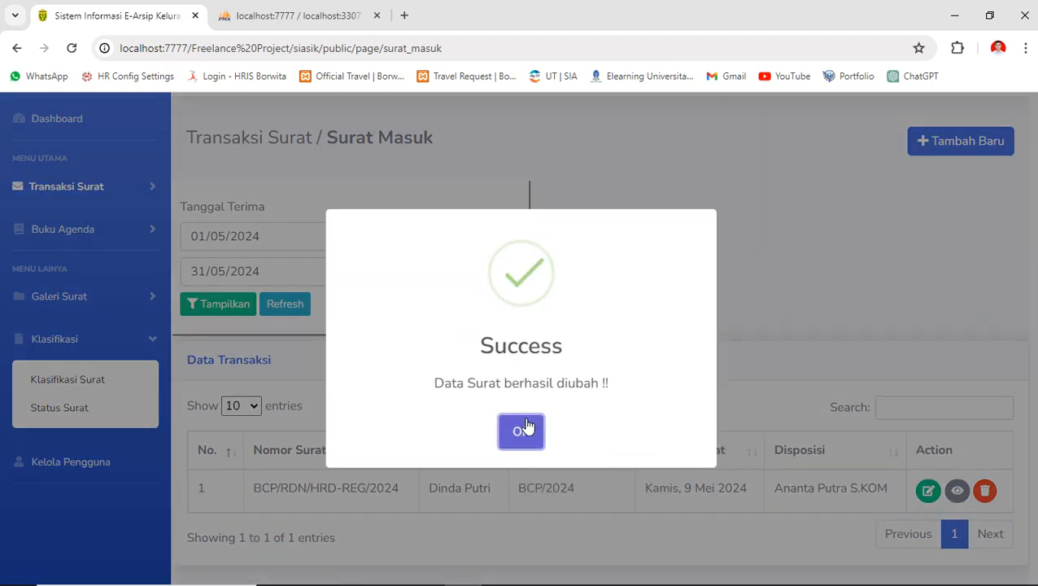
click(529, 428)
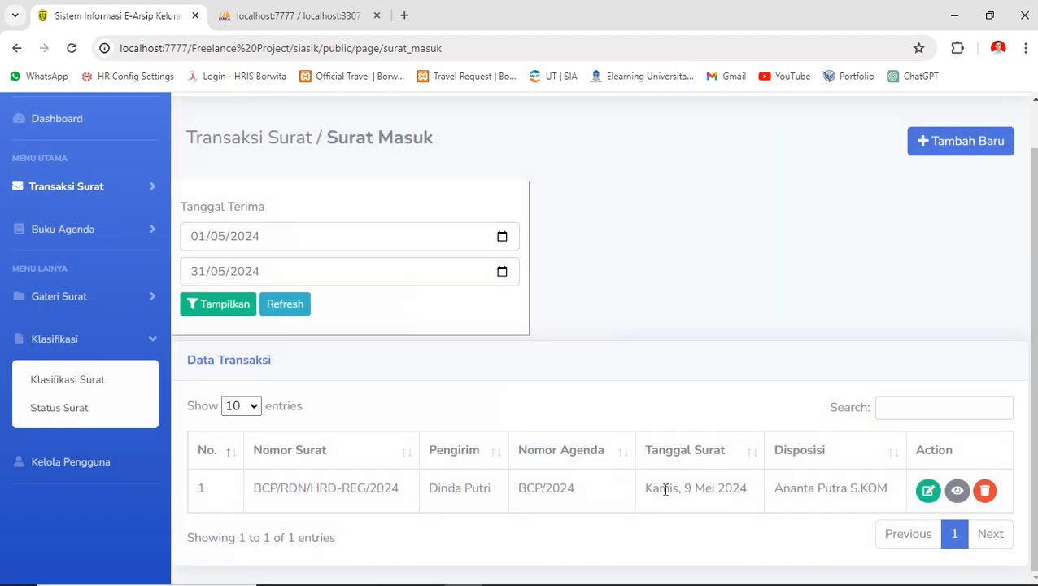
click(957, 491)
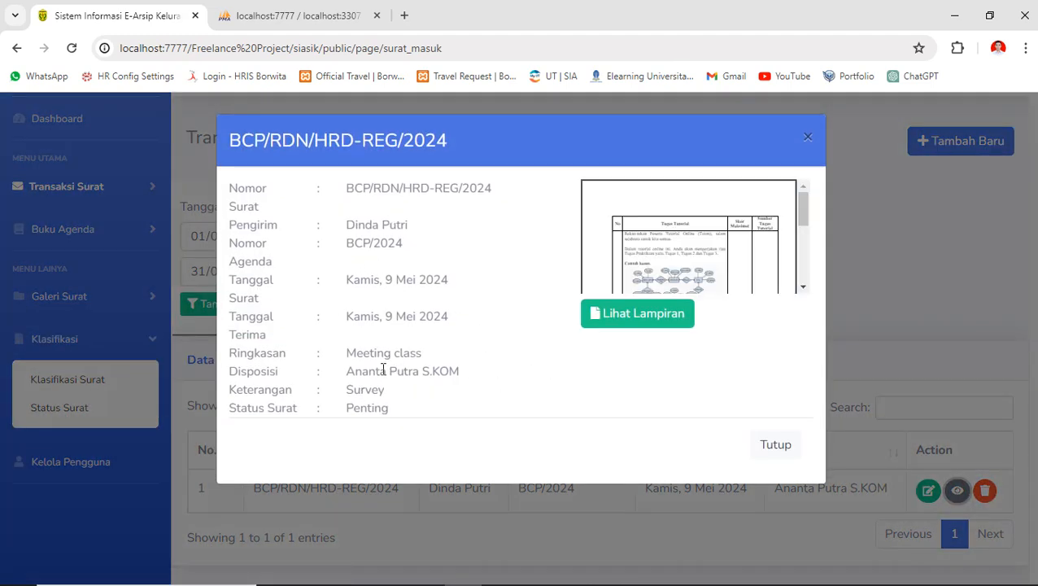
drag(349, 353, 429, 359)
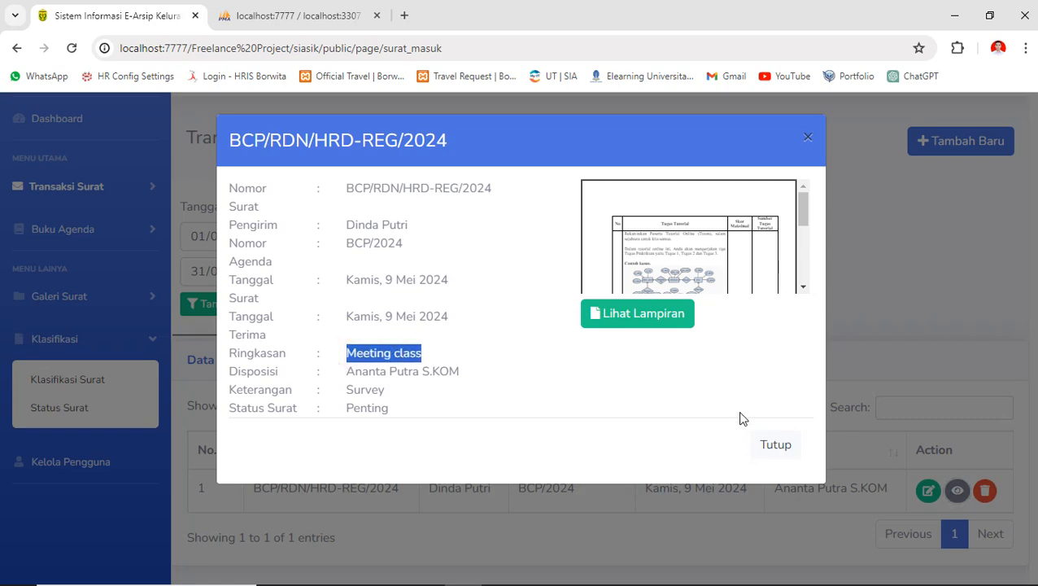
click(771, 442)
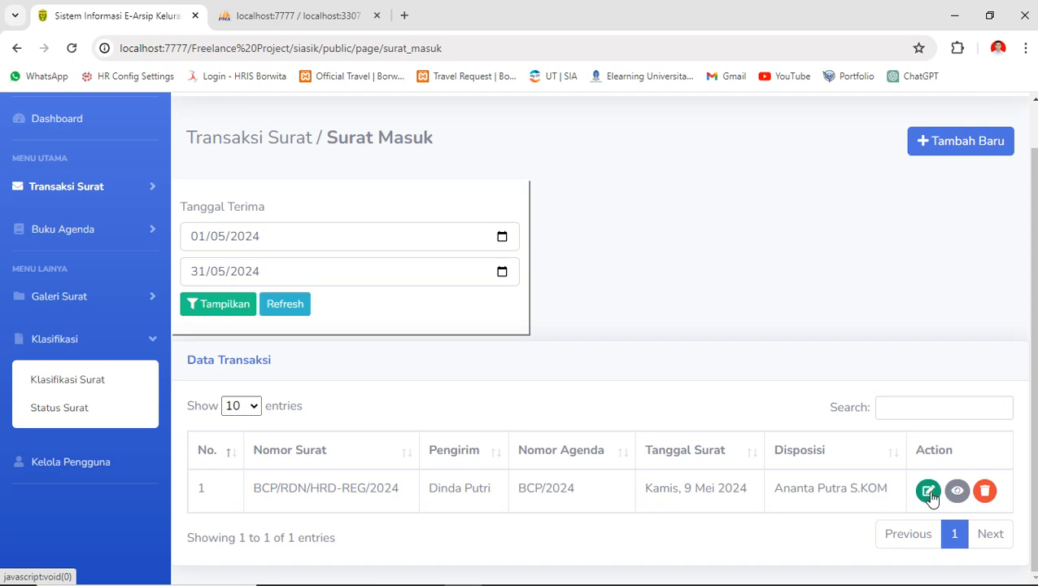
click(985, 491)
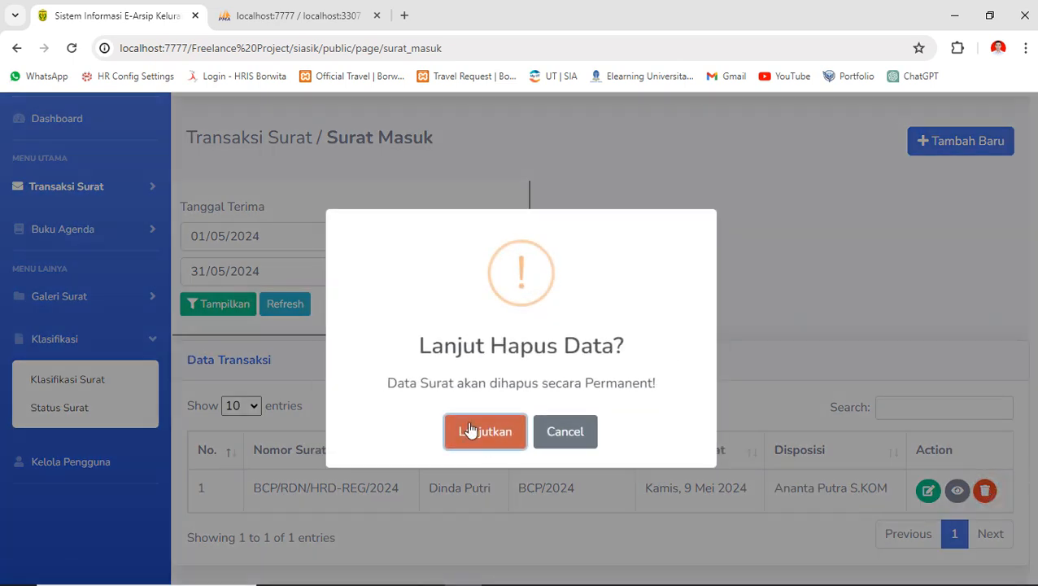
click(562, 435)
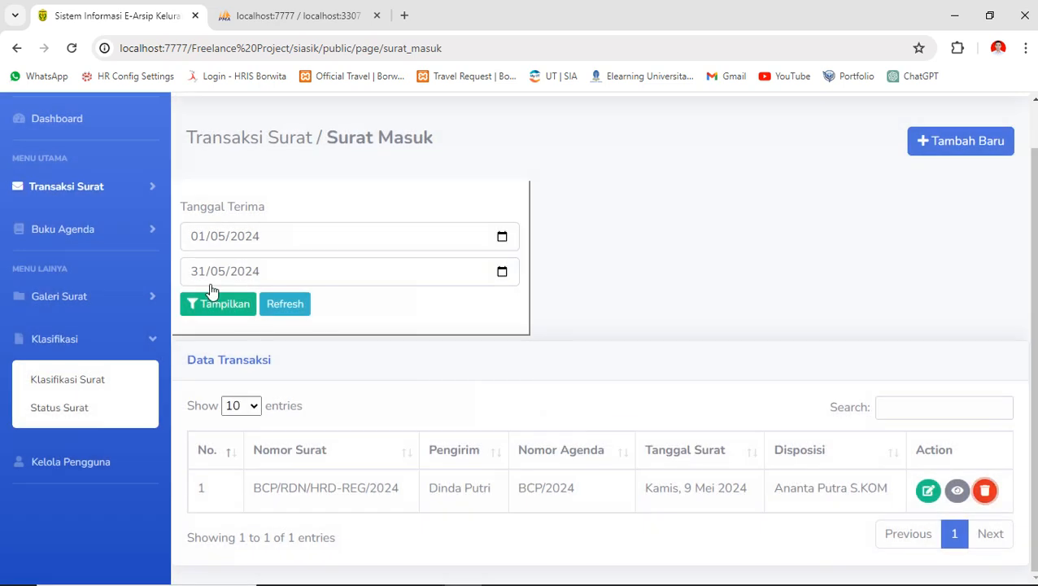
click(118, 188)
- Start a new outgoing letter with number BCP/REG/EXT-2024, the sender and agenda BCP-2024
click(79, 276)
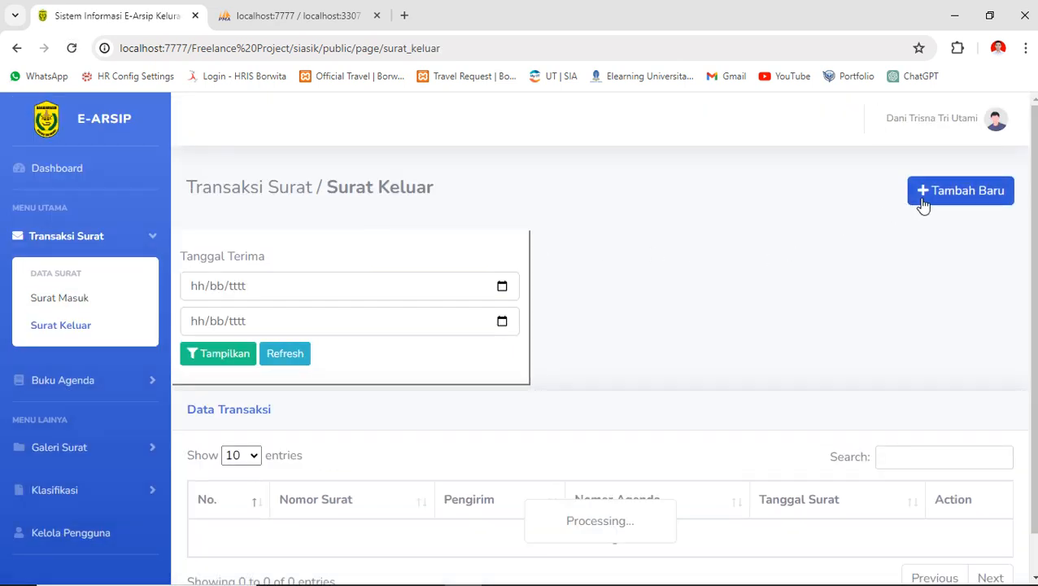
click(923, 202)
click(302, 285)
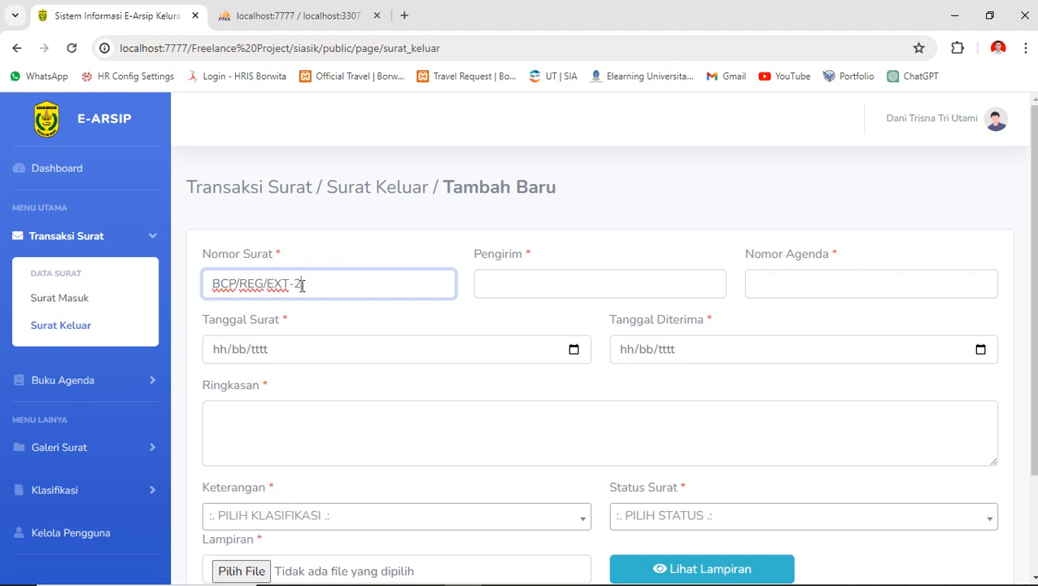
text(4)
key(ctrl+a)
key(ctrl+c)
key(Tab)
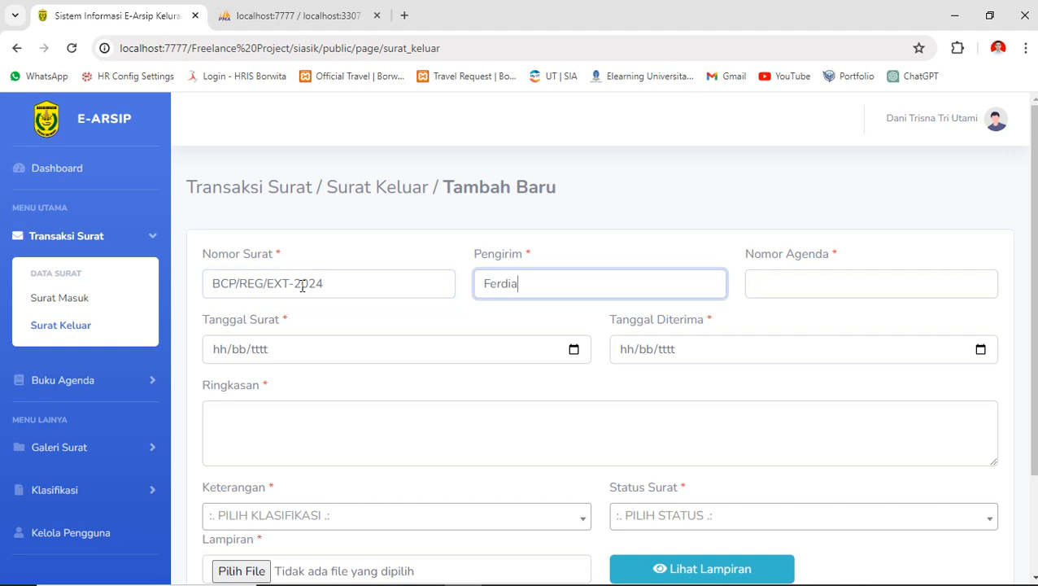
key(ctrl+v)
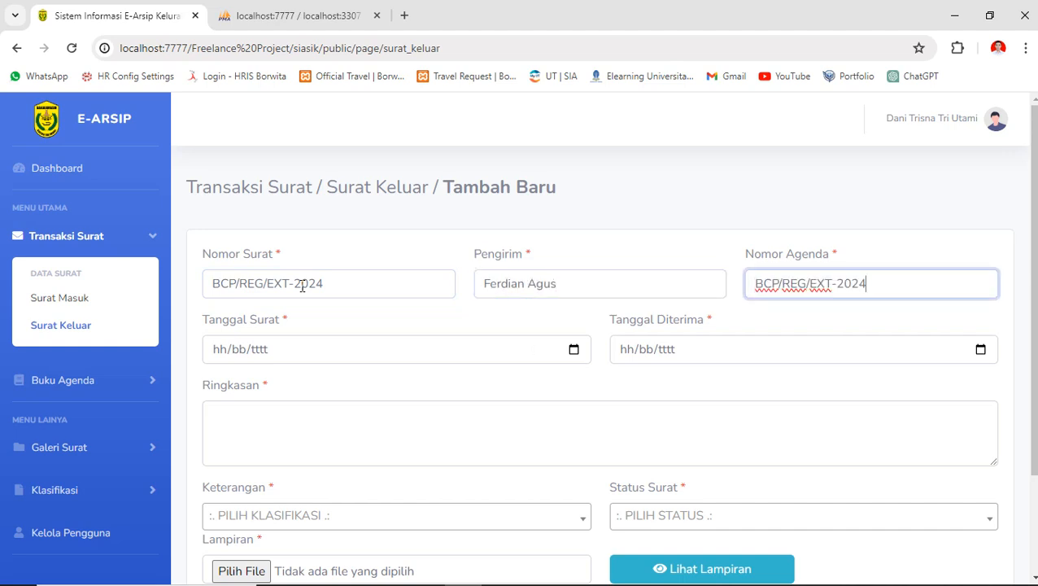
key(BackSpace)
key(BackSpace)
key(BackSpace)
key(BackSpace)
key(BackSpace)
key(BackSpace)
key(BackSpace)
key(BackSpace)
- Set both dates to 09/05/2024 and type the summary 'isi ringkasan tes surat keluar'
key(Tab)
key(space)
key(Return)
key(Tab)
key(Tab)
key(Tab)
key(Tab)
key(space)
key(Return)
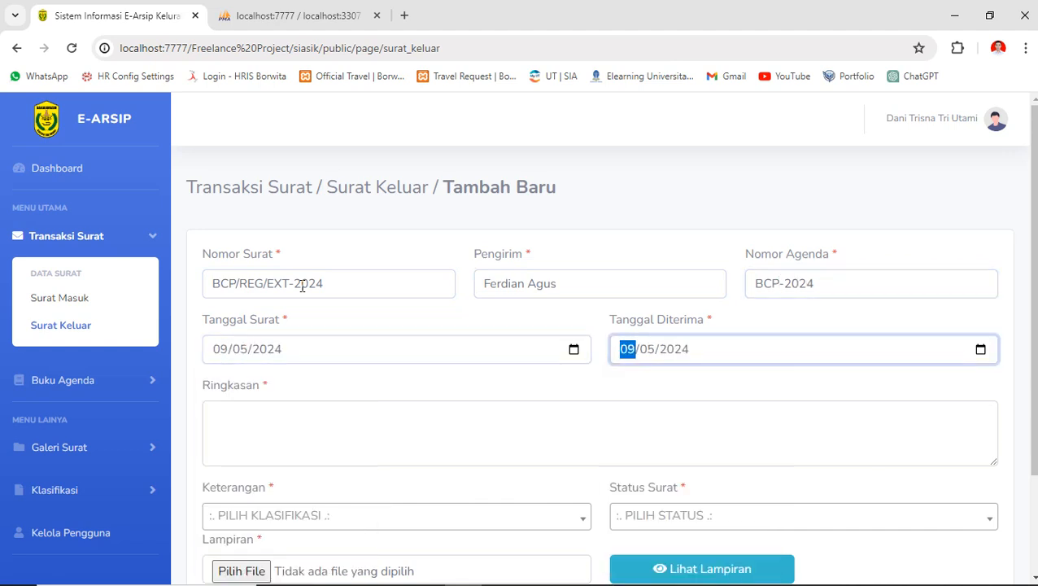
click(226, 441)
text(si tes surat kel)
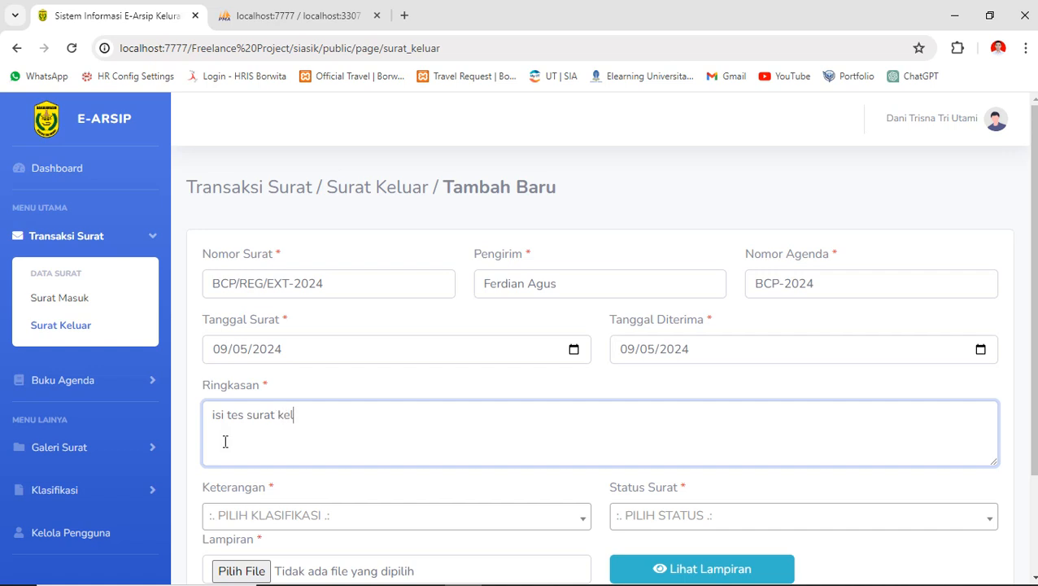
text(ringkasan)
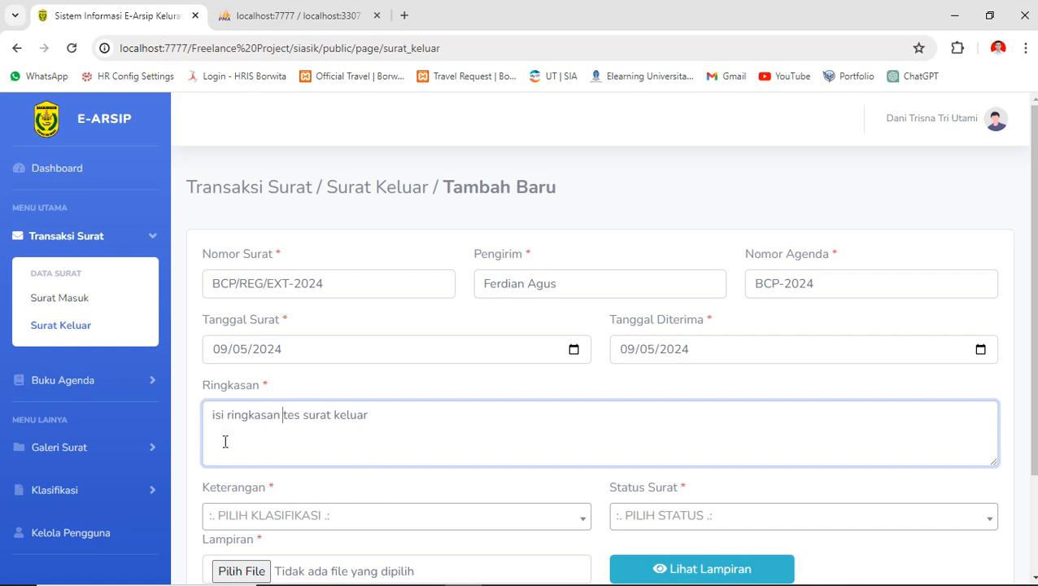
scroll(408, 435, down, 2)
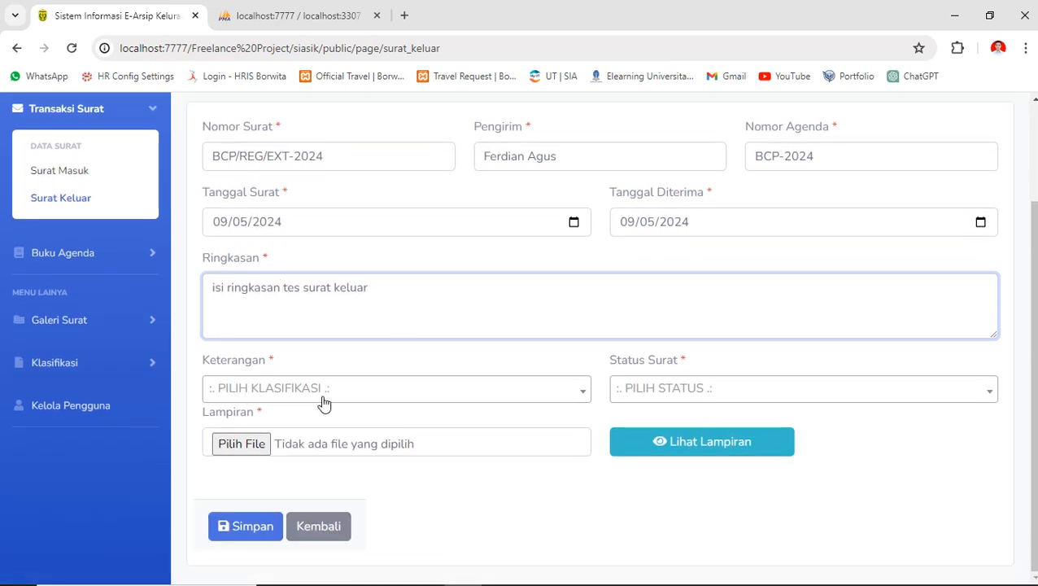
- Set Keterangan to PERDIN (Perjalan Dinas) and Status Surat to Segera Dilaksanakan
click(322, 399)
click(292, 454)
click(669, 388)
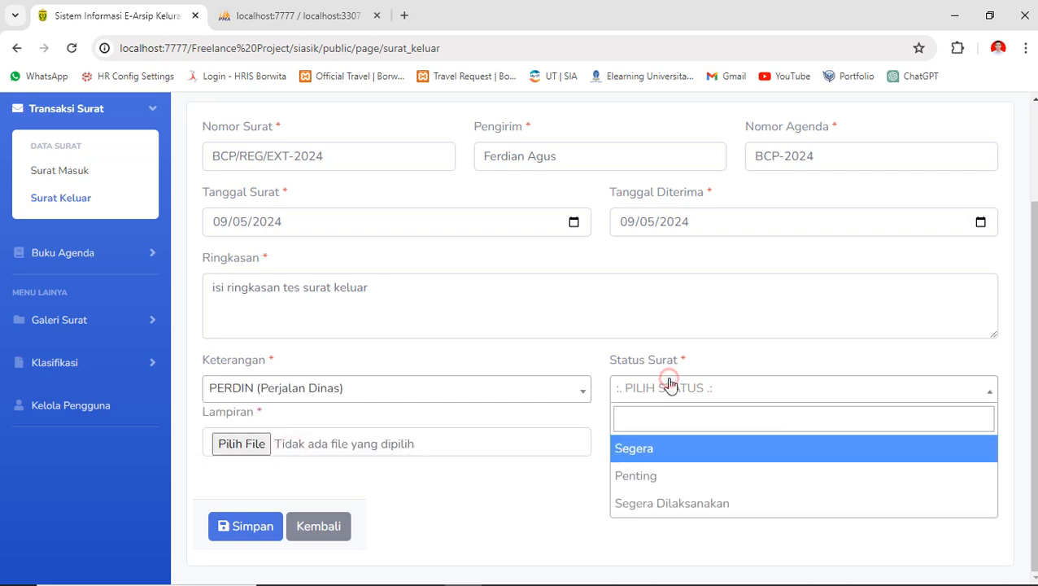
click(677, 503)
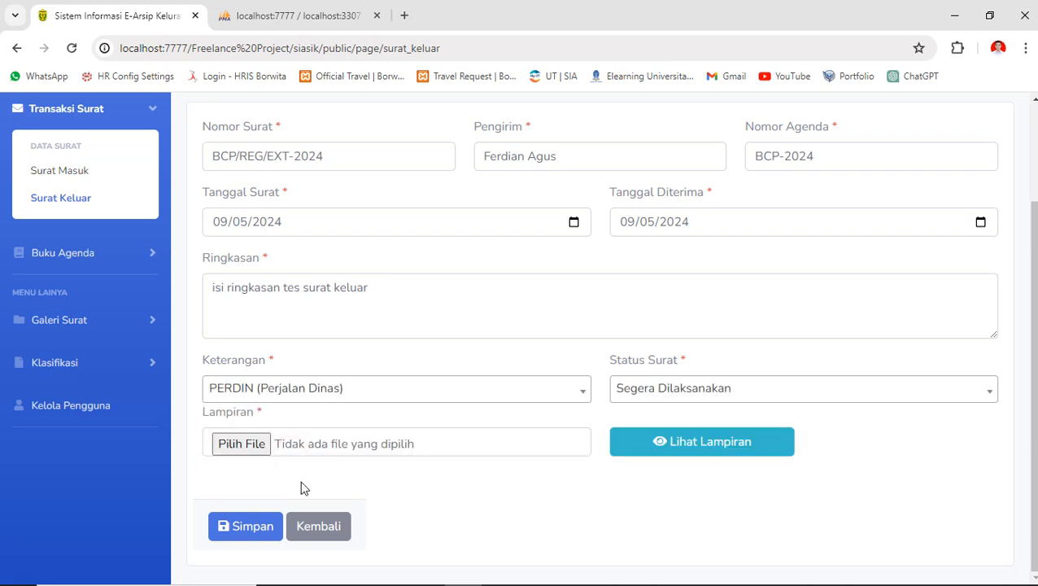
- Attach TUGAS 1 - Praktikum Membuat ERD (1).pdf and preview the attachment
click(242, 443)
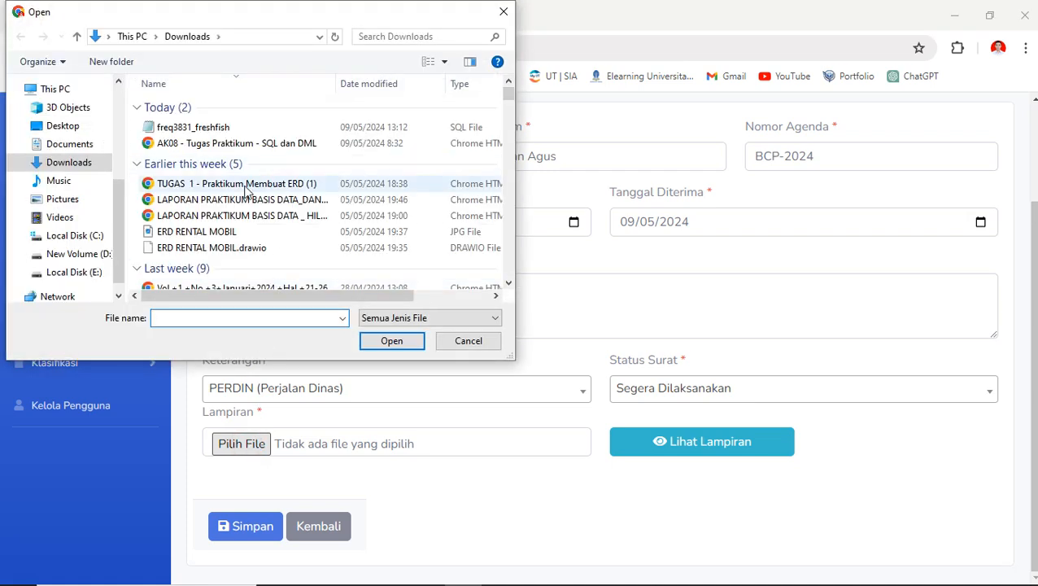
double_click(255, 192)
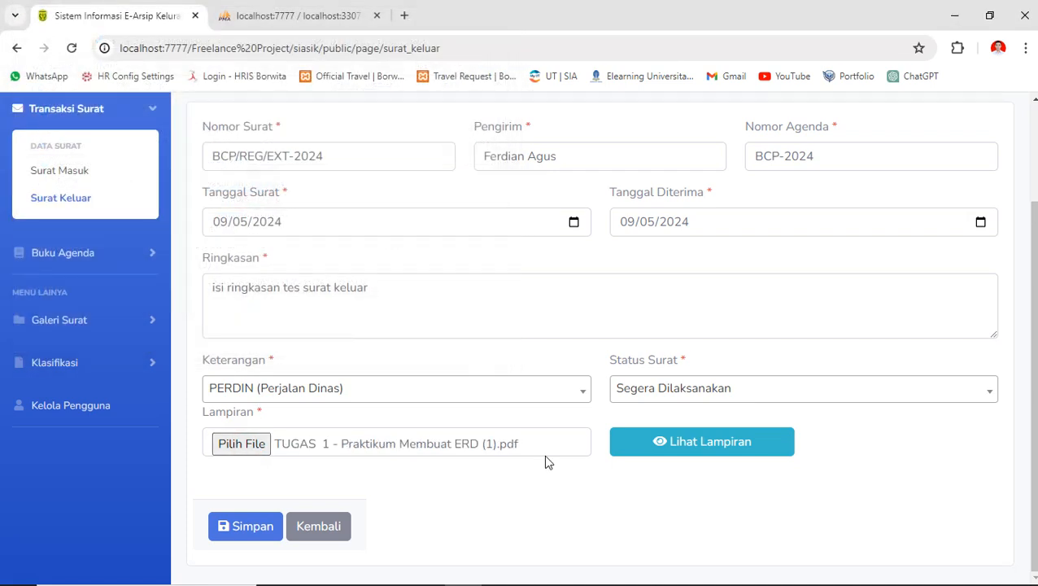
click(644, 449)
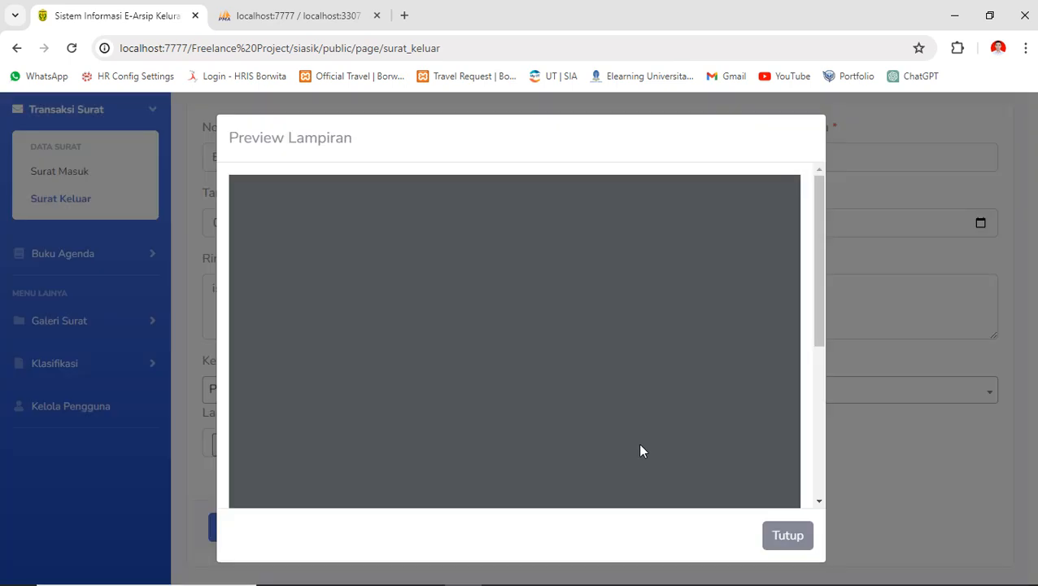
scroll(563, 420, down, 3)
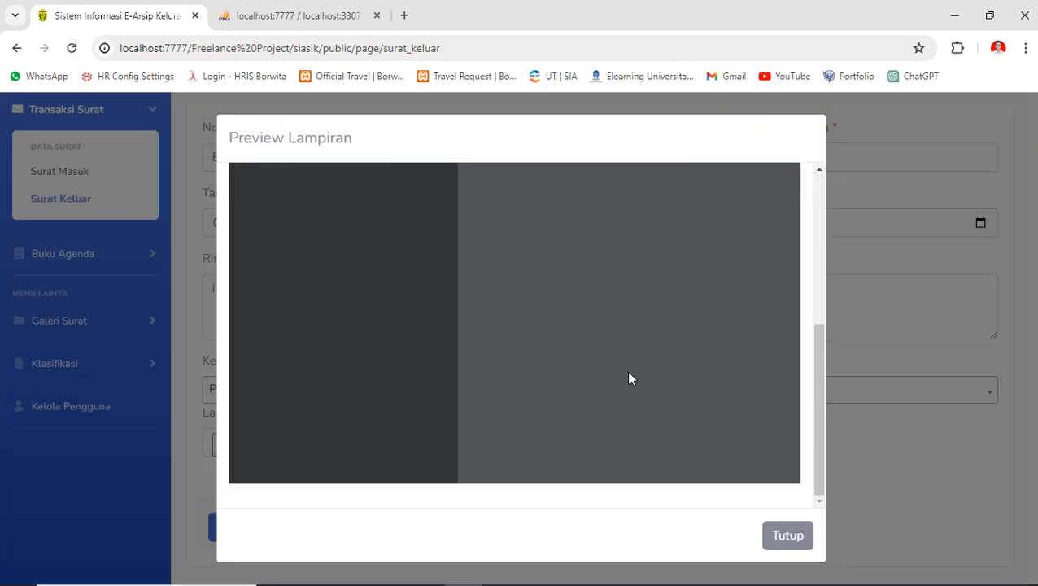
click(877, 323)
drag(818, 348, 806, 171)
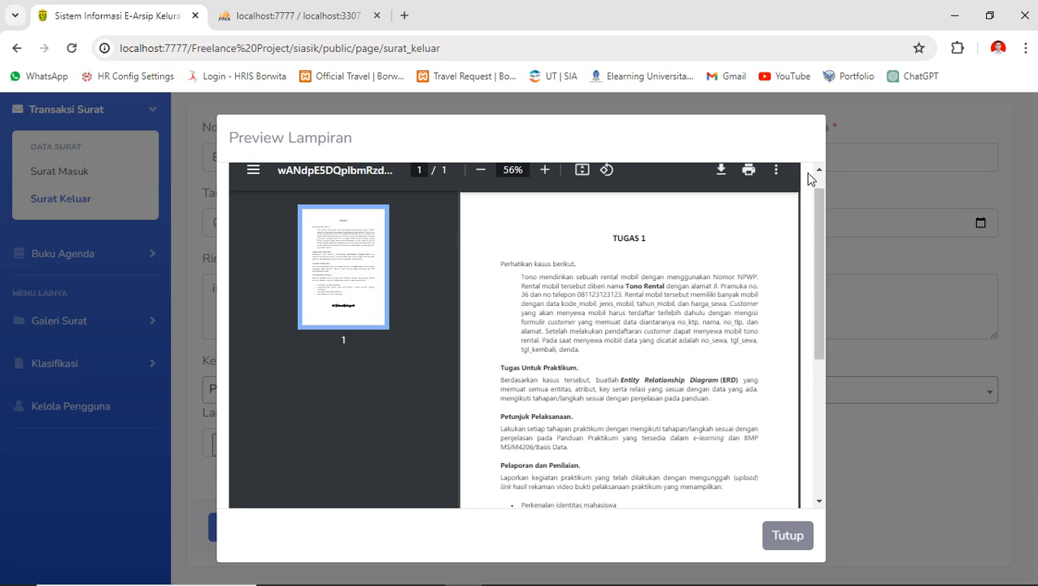
scroll(663, 329, down, 5)
scroll(664, 329, up, 5)
scroll(755, 467, down, 5)
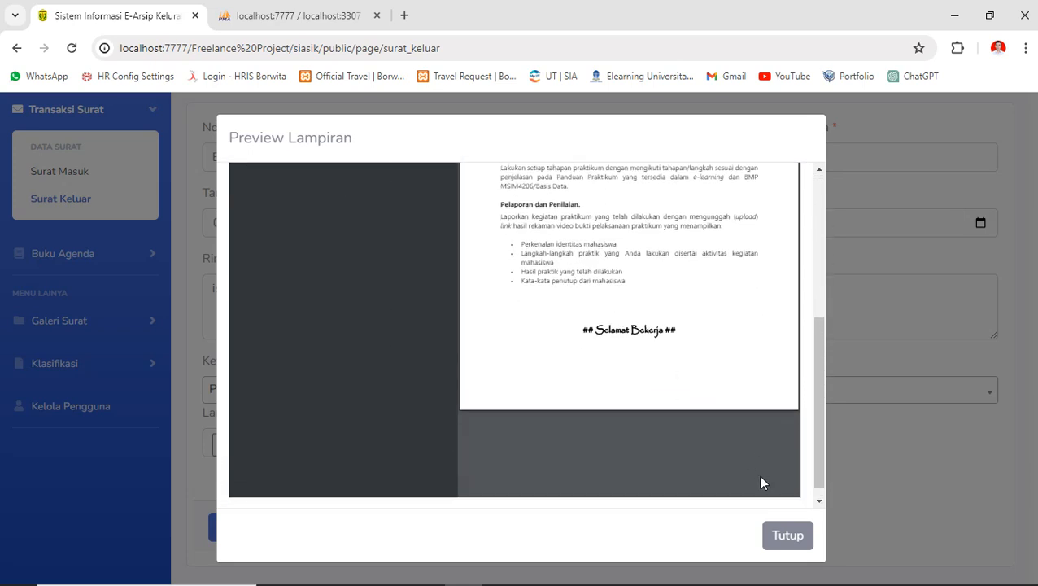
click(788, 536)
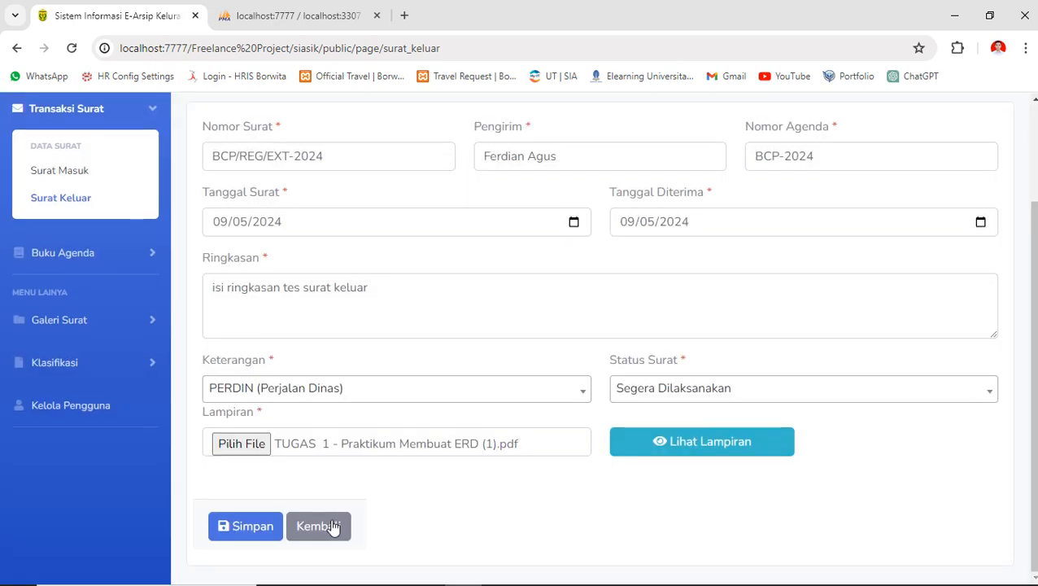
click(719, 439)
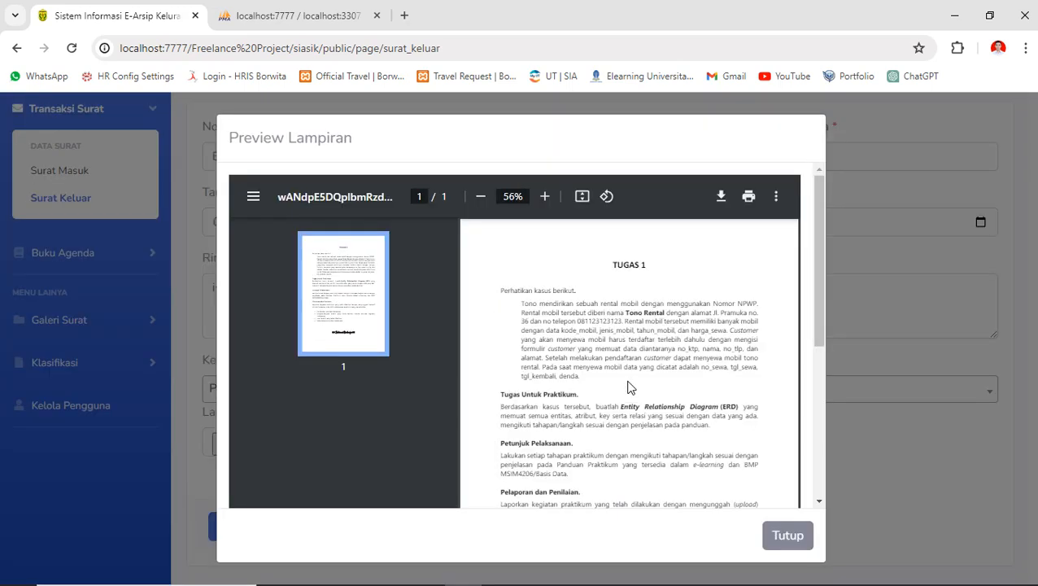
click(789, 537)
- Save outgoing letter BCP/REG/EXT-2024 and dismiss the success message
click(258, 527)
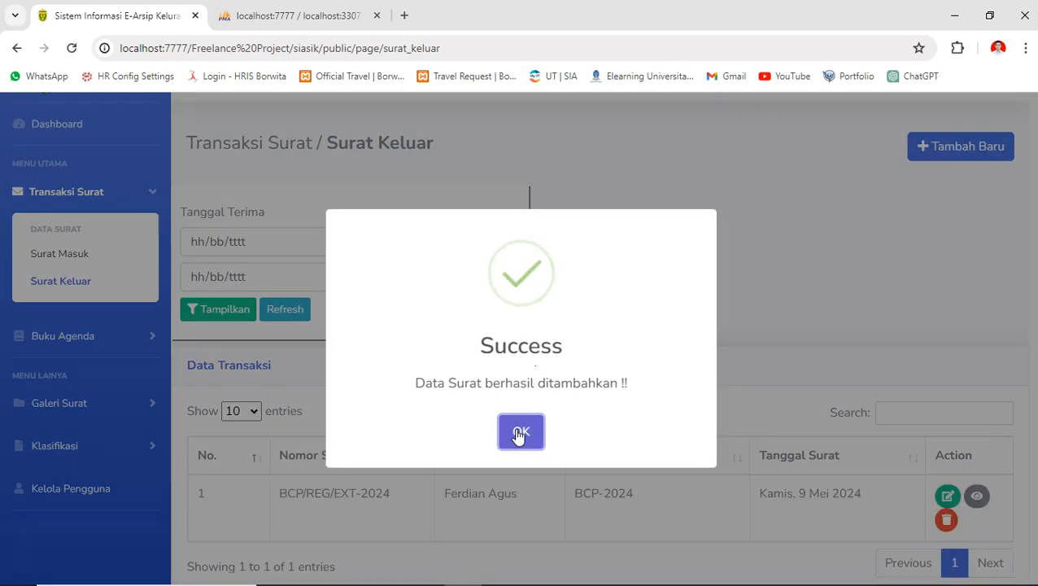
click(522, 436)
scroll(601, 513, down, 1)
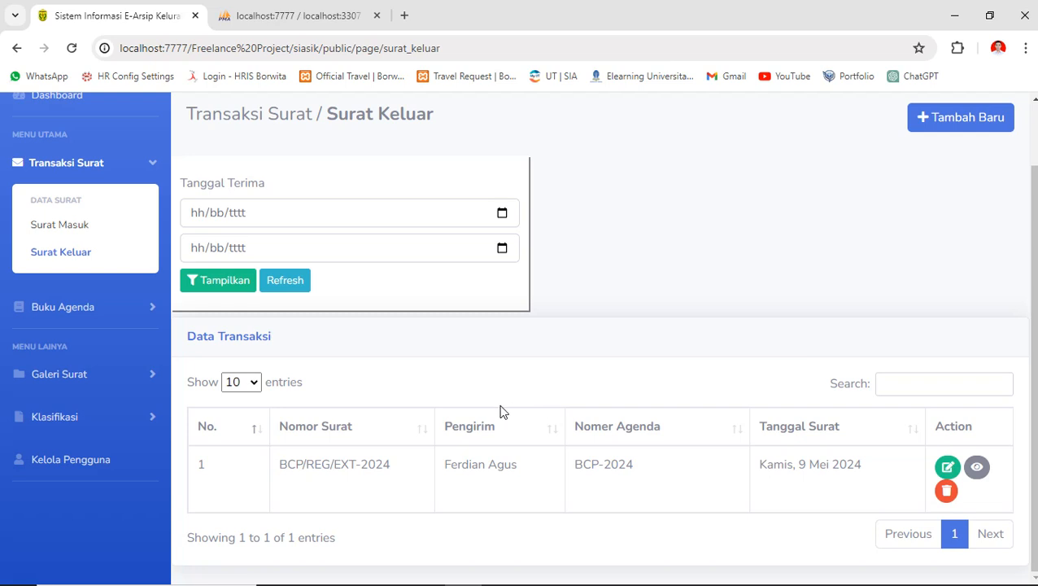
- Filter the outgoing letters by Tanggal Terima 01/05/2024 to 09/05/2024
click(297, 225)
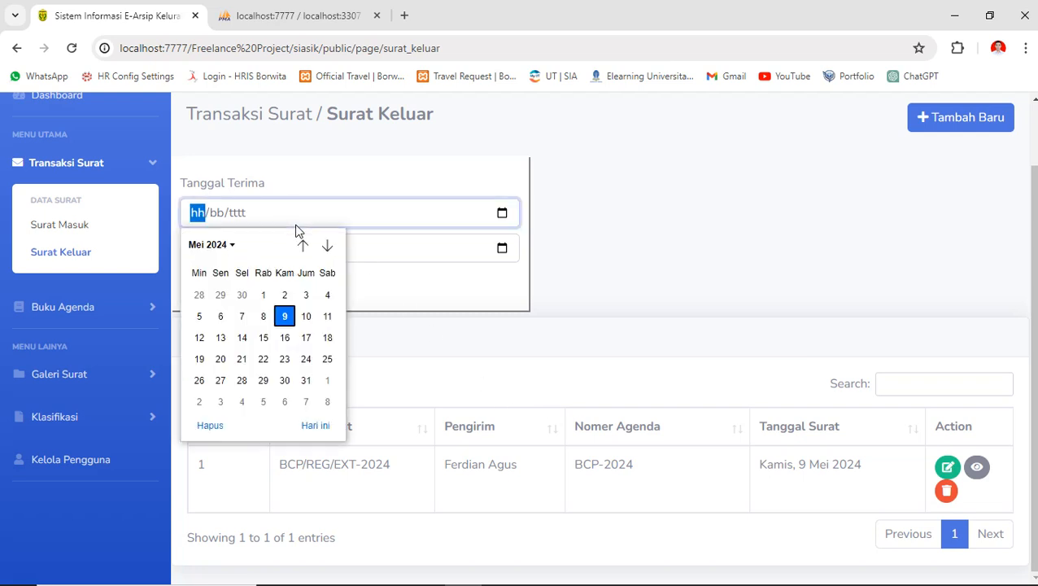
click(262, 294)
click(295, 253)
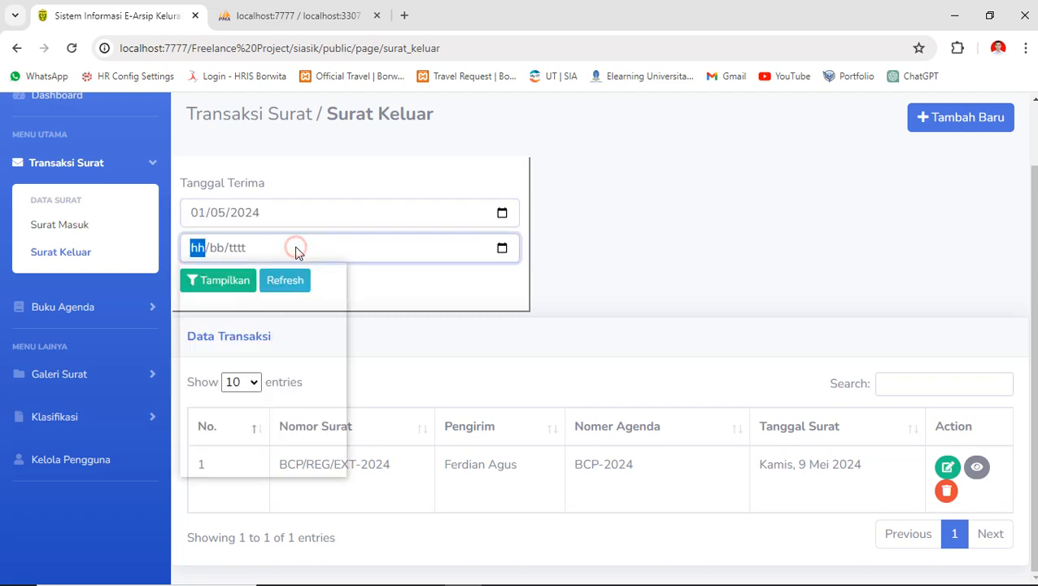
click(284, 330)
click(218, 280)
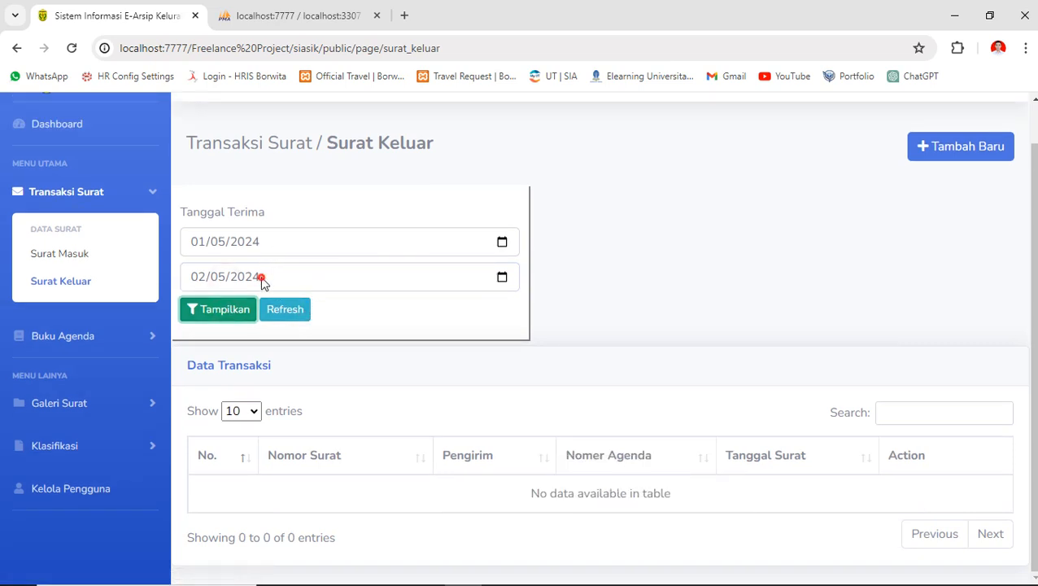
click(261, 277)
click(286, 381)
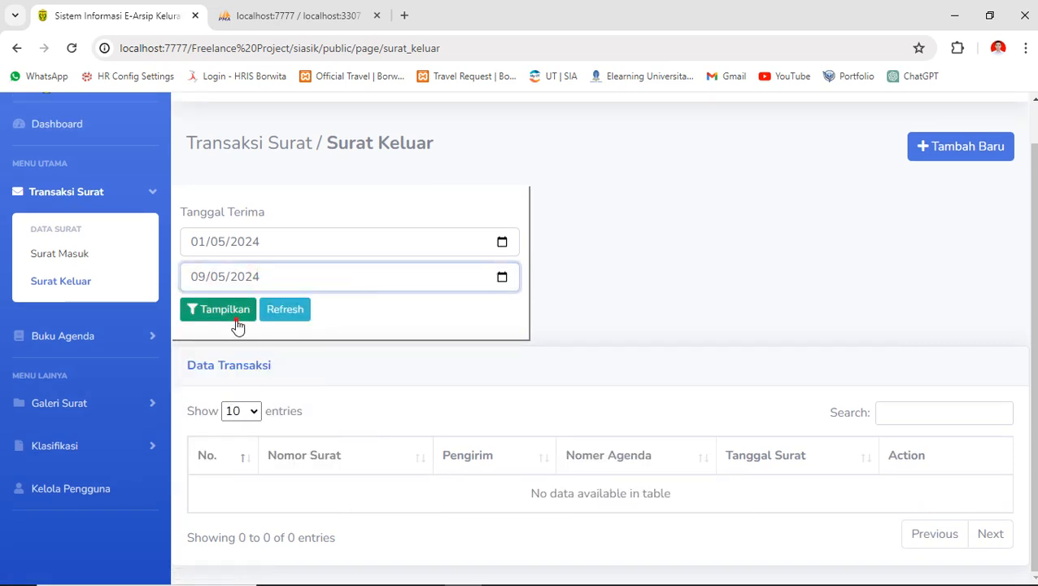
click(232, 316)
scroll(618, 385, down, 1)
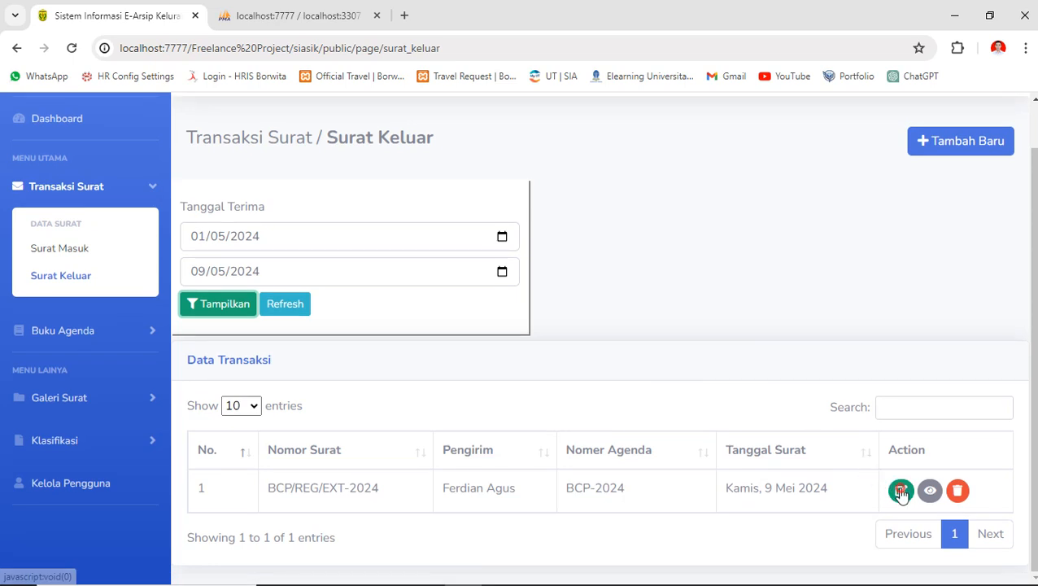
click(898, 491)
scroll(607, 450, down, 2)
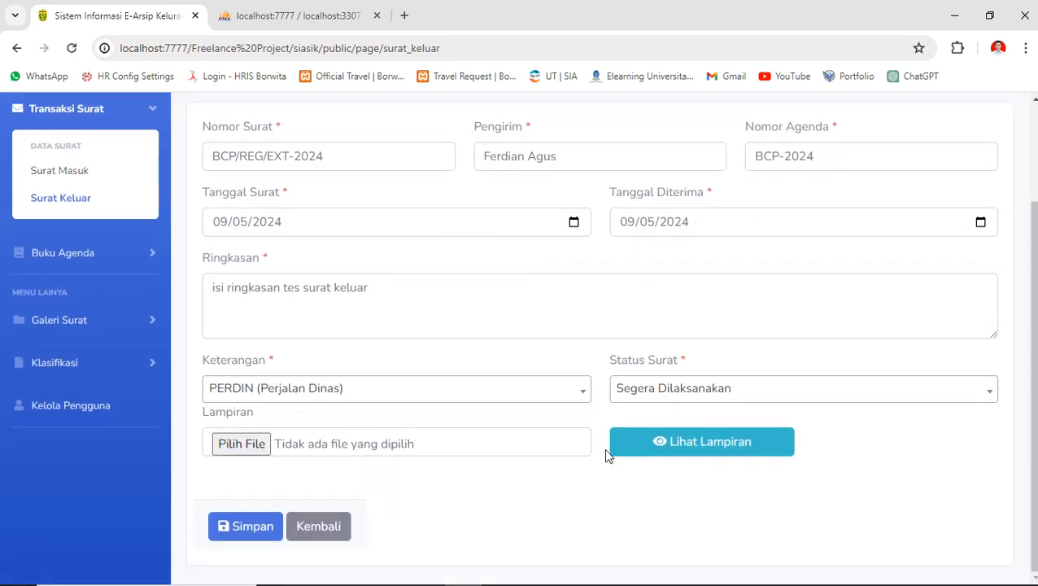
click(320, 523)
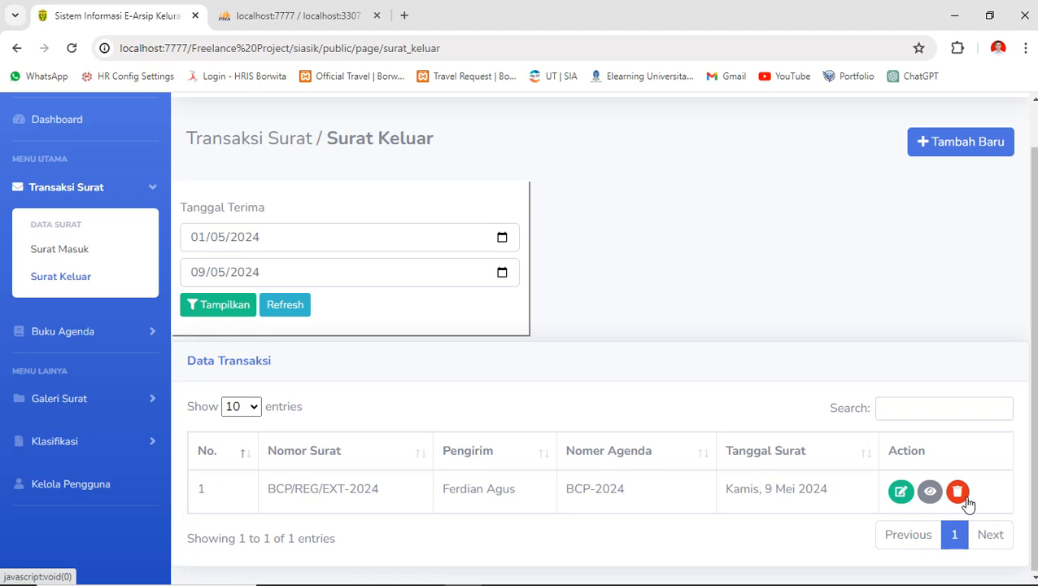
click(930, 491)
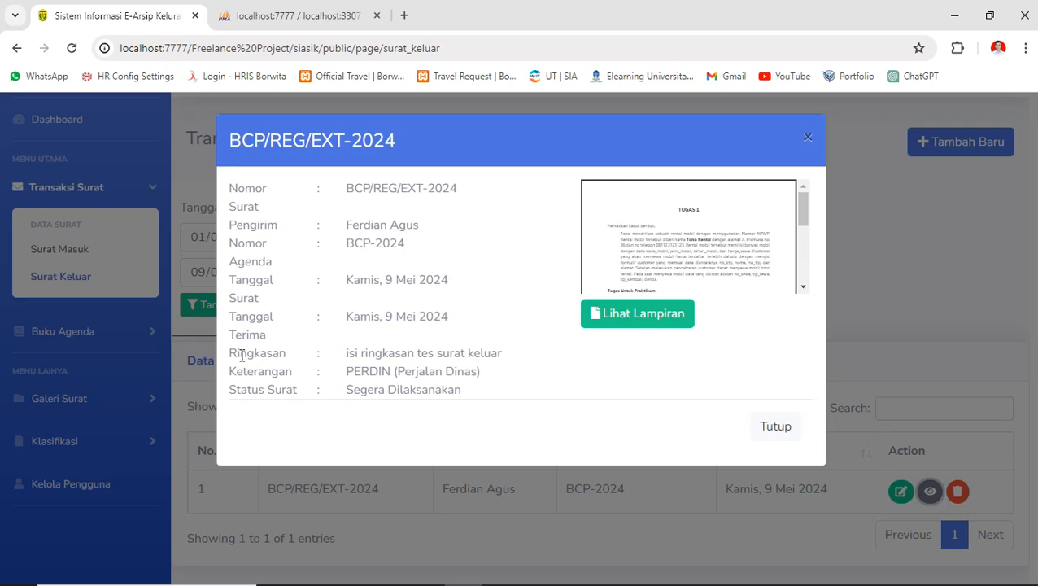
drag(348, 351, 517, 359)
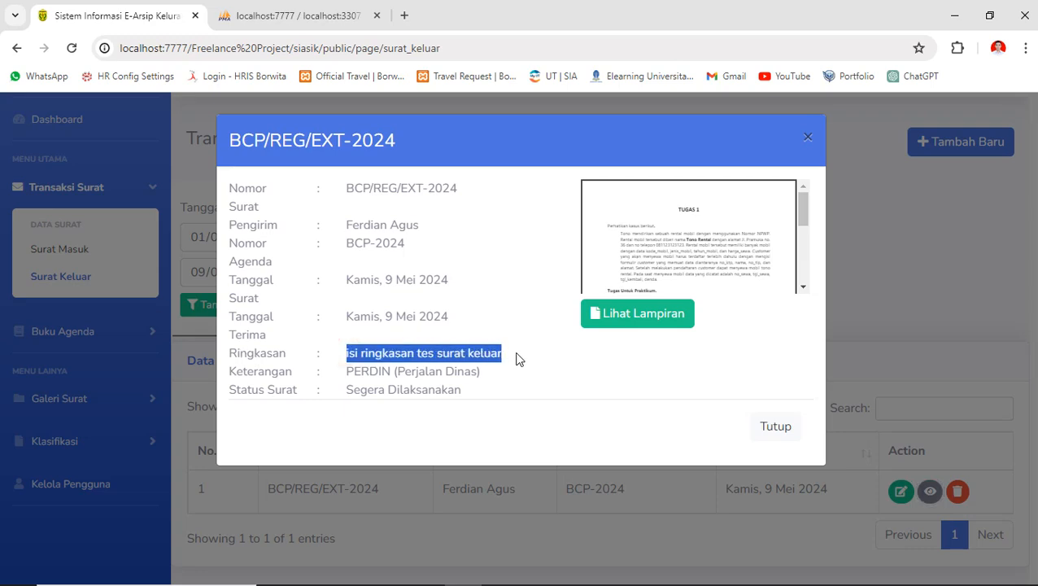
click(786, 384)
click(811, 140)
click(957, 491)
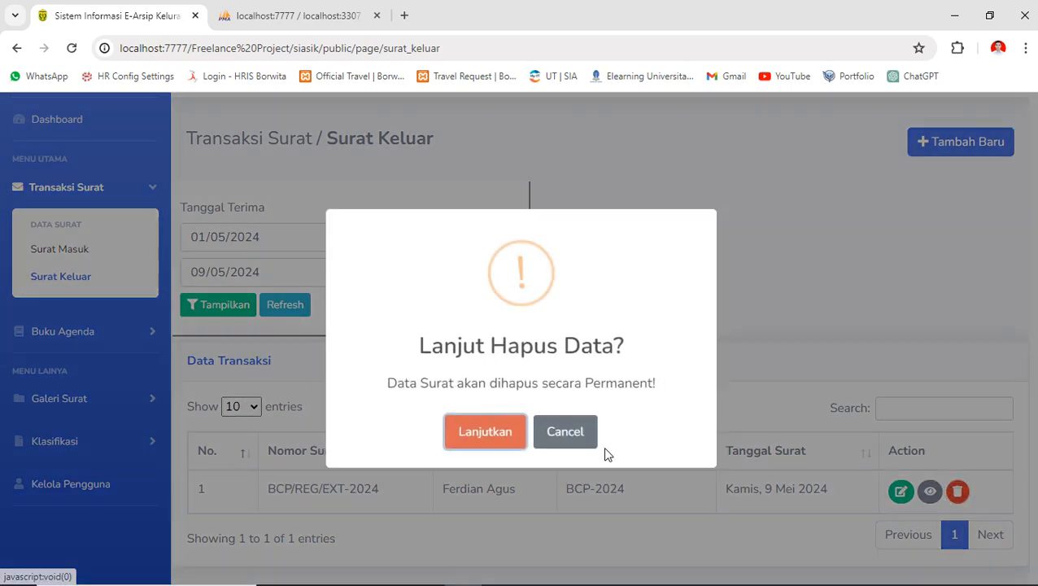
click(581, 438)
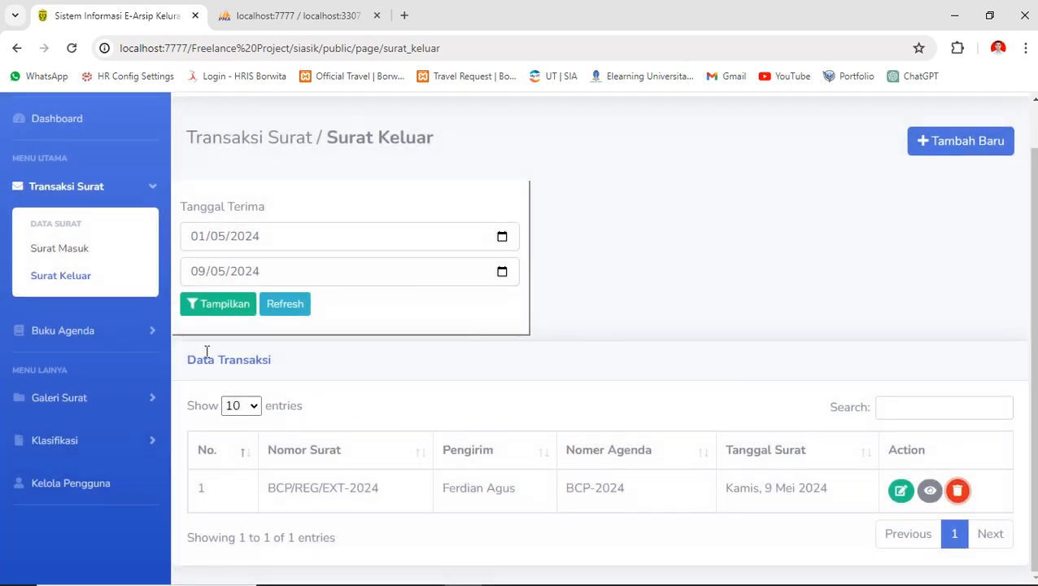
click(147, 329)
- Open the Buku Agenda Surat Masuk page
click(84, 272)
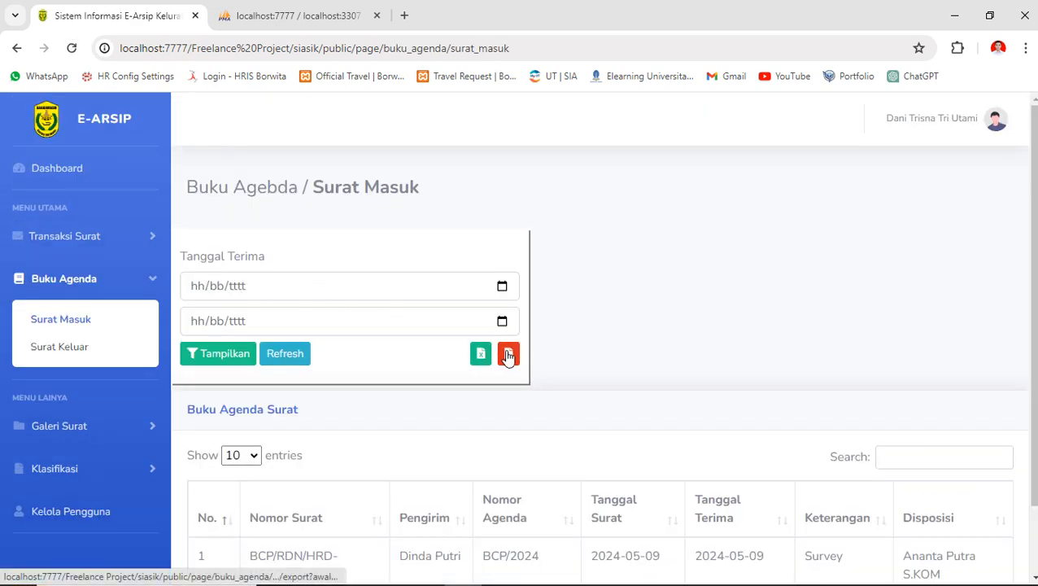
scroll(390, 376, down, 2)
scroll(390, 376, up, 2)
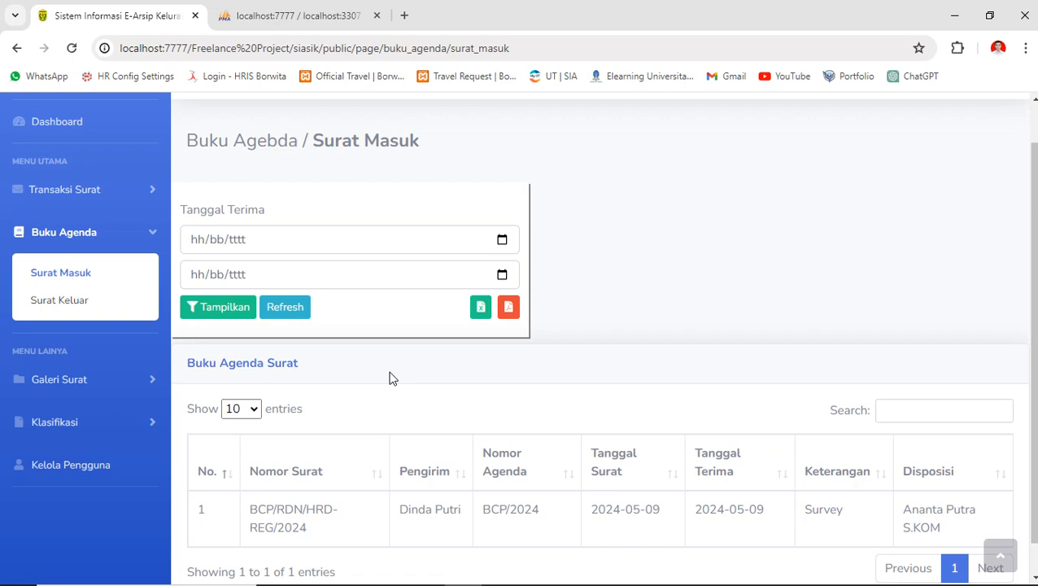
- Filter the incoming agenda by Tanggal Terima 01/05/2024 to 10/05/2024
click(270, 289)
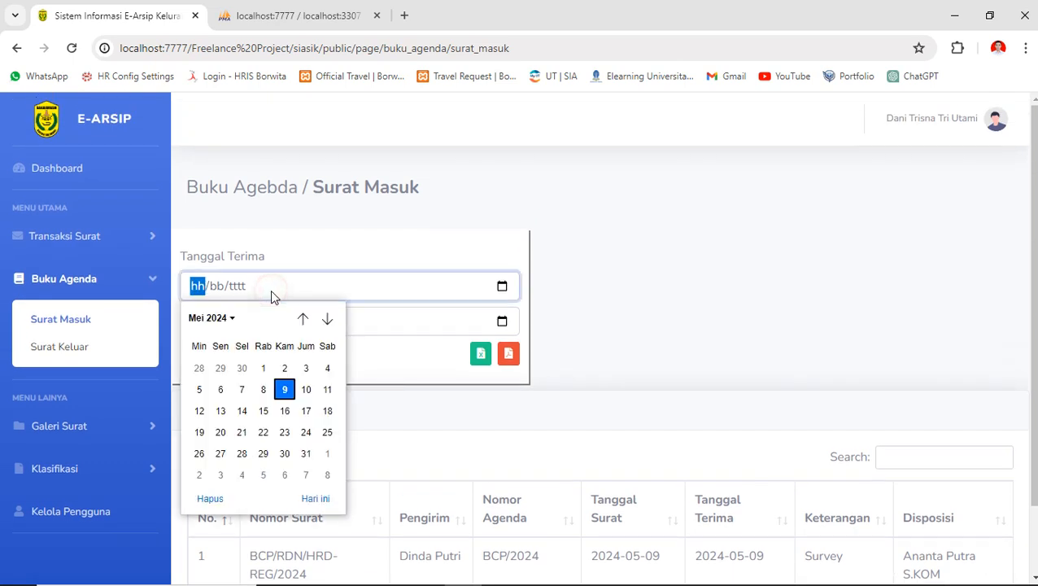
click(262, 369)
click(304, 323)
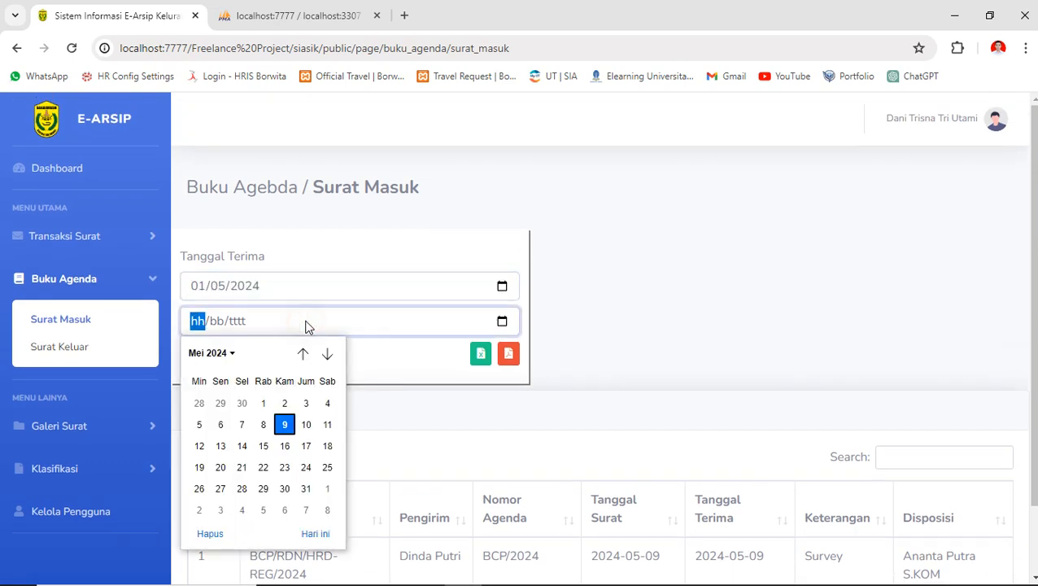
click(284, 403)
click(218, 358)
scroll(520, 423, down, 1)
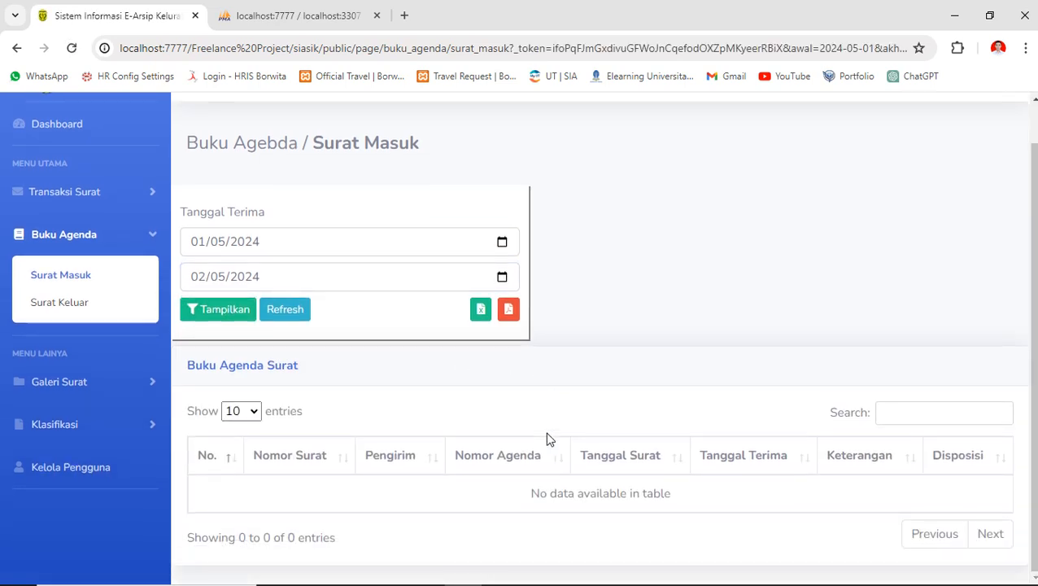
click(343, 279)
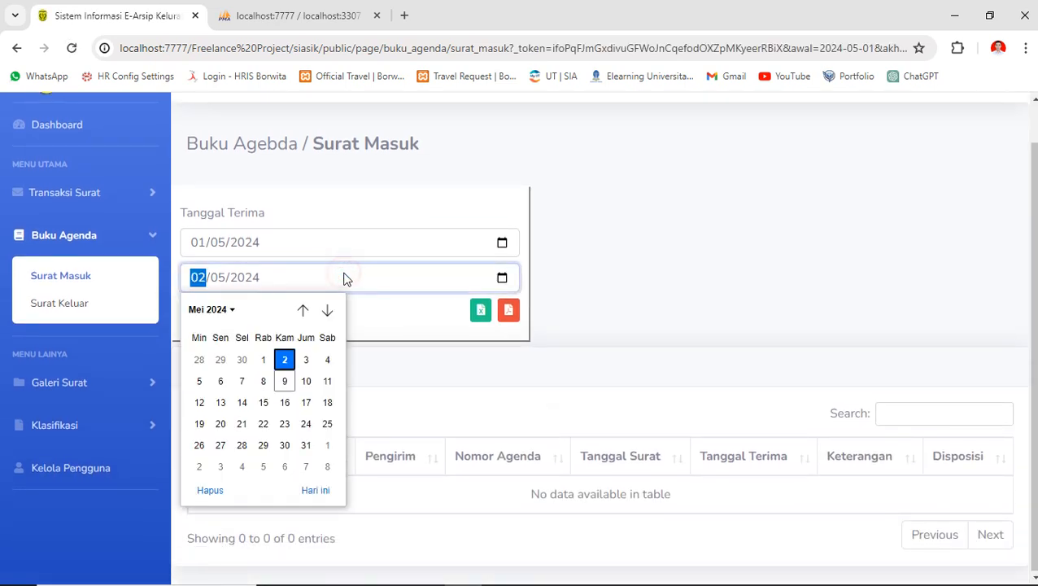
click(284, 381)
click(250, 282)
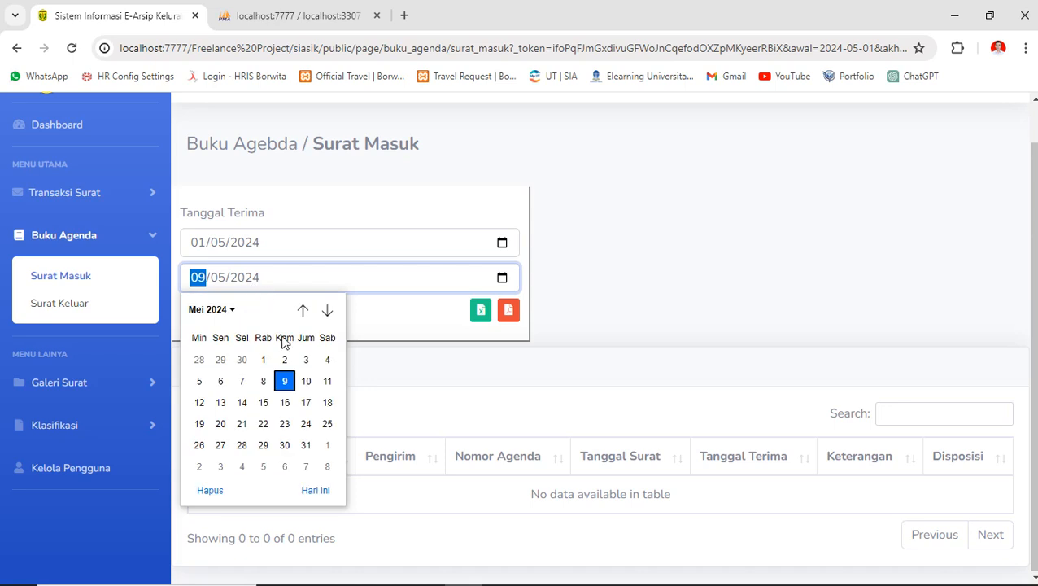
click(306, 381)
click(230, 309)
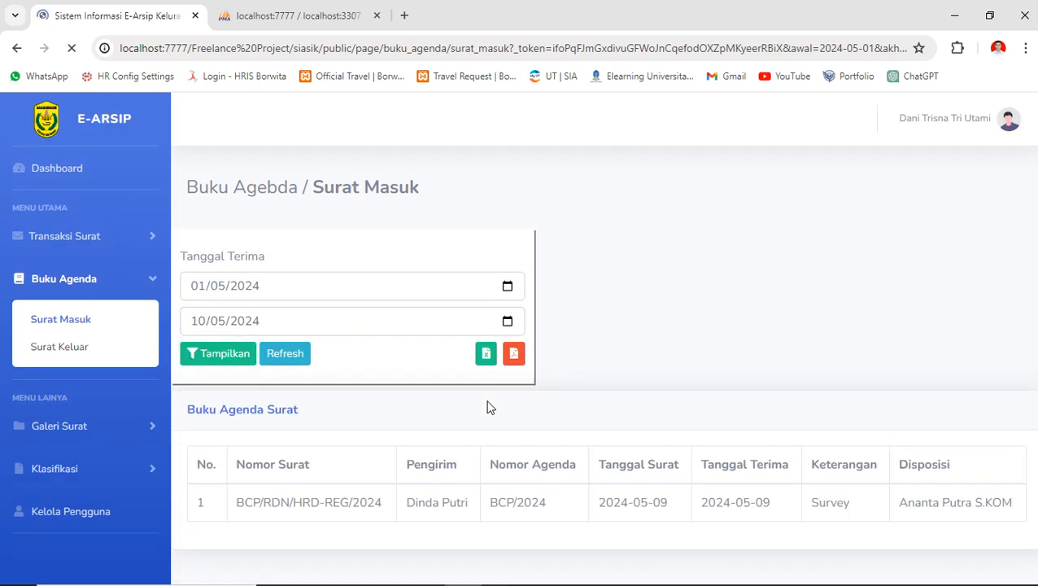
- Export the filtered incoming-letters agenda as PDF
scroll(428, 410, down, 1)
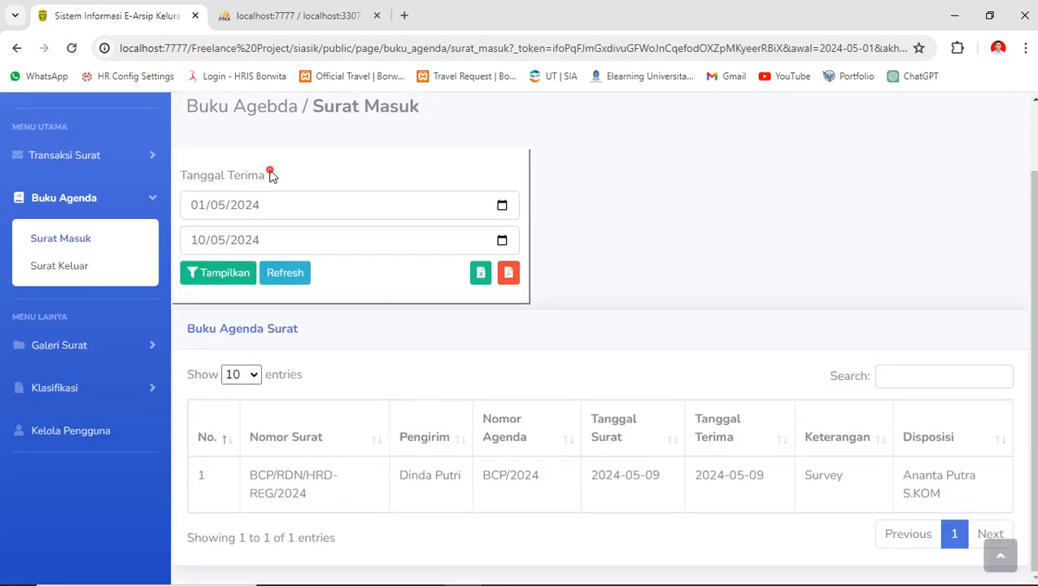
drag(272, 176, 181, 177)
click(233, 184)
click(509, 277)
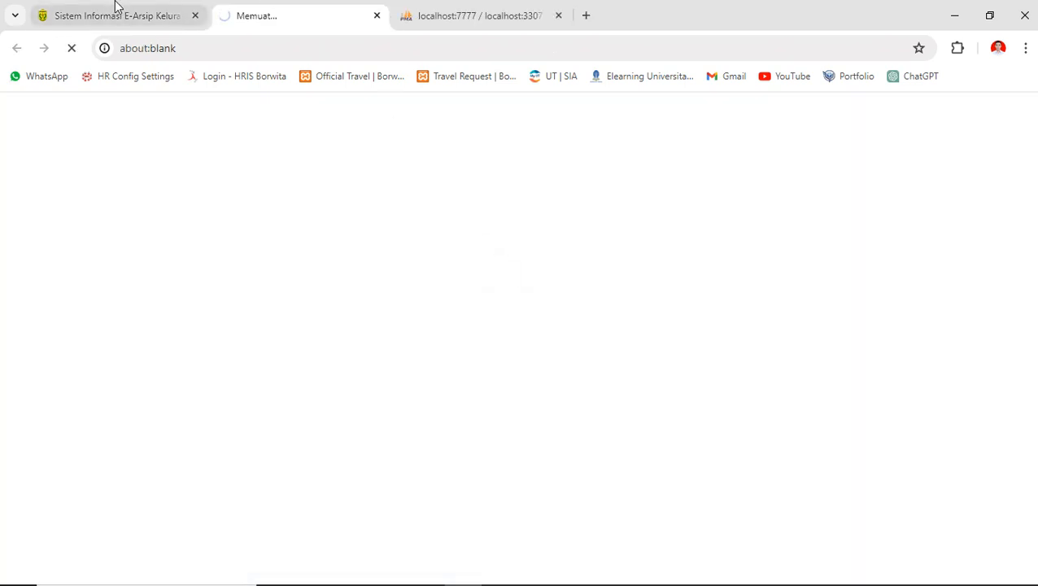
- Clear the date filter and export the unfiltered incoming-letters agenda as PDF
click(115, 7)
click(276, 273)
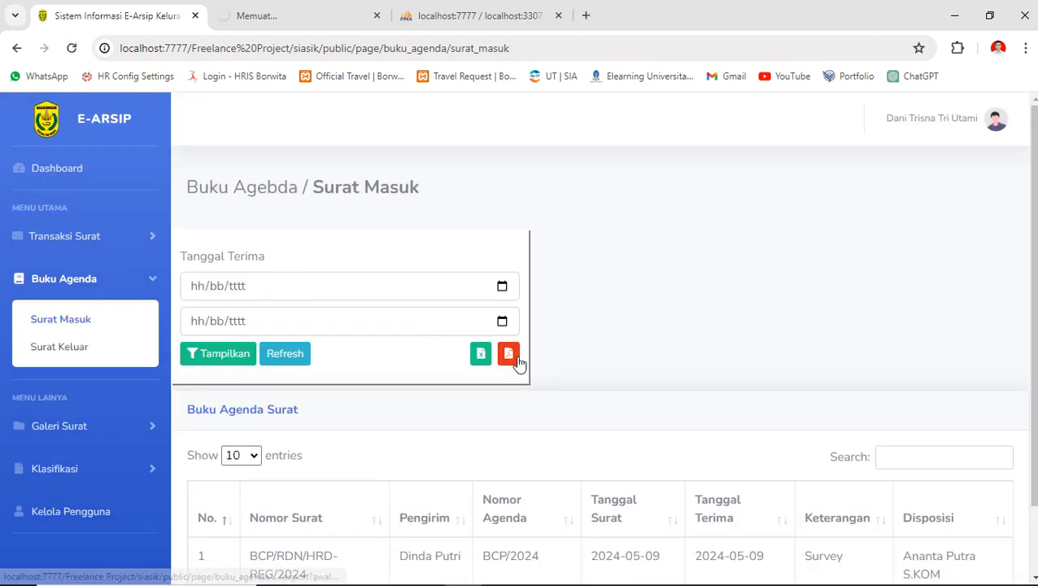
scroll(519, 364, down, 1)
scroll(445, 389, up, 1)
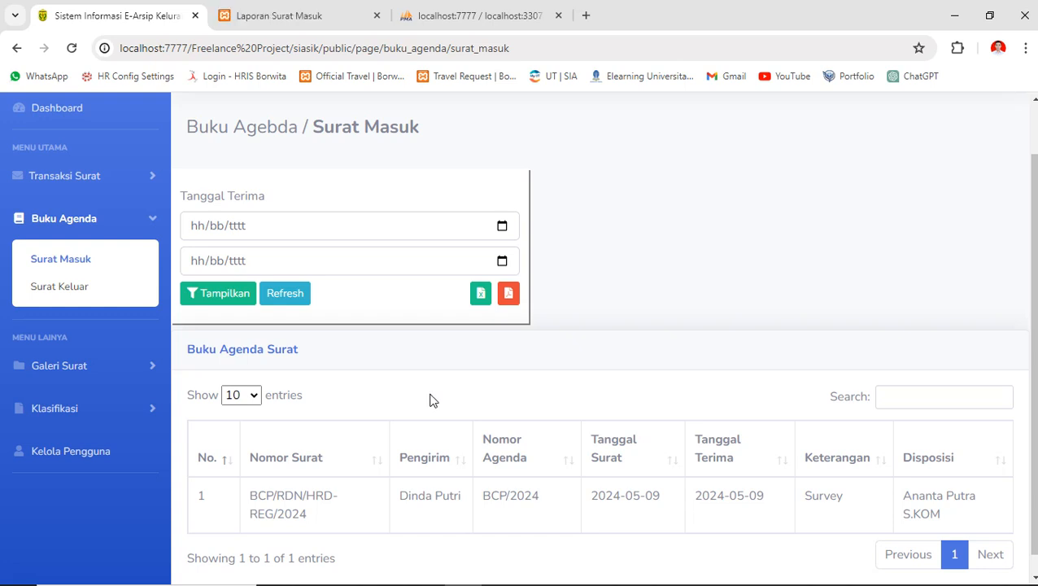
click(507, 295)
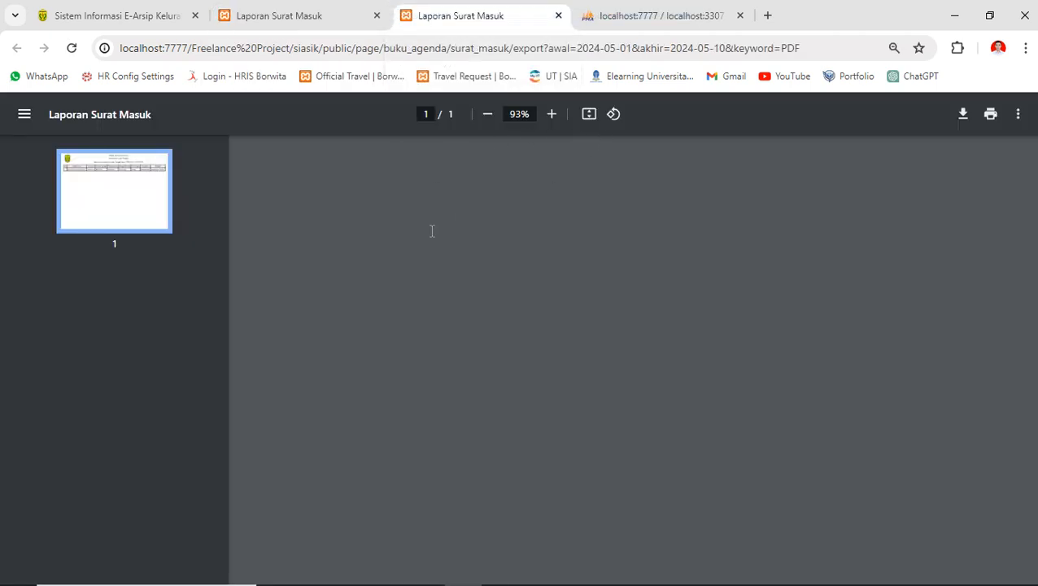
- Compare the unfiltered report with the 2024-05-01 – 2024-05-10 filtered report
click(303, 17)
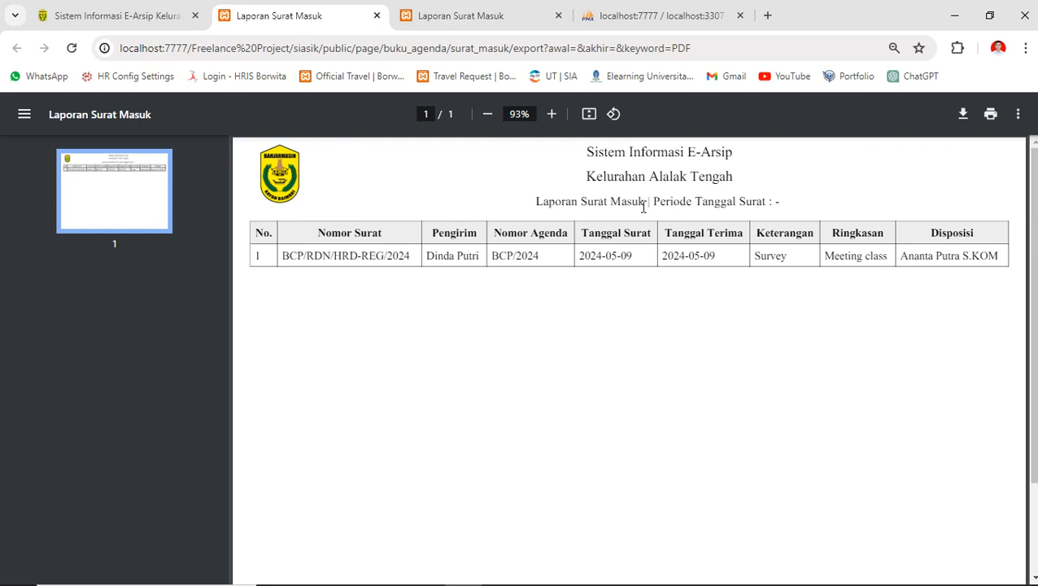
drag(643, 206, 767, 205)
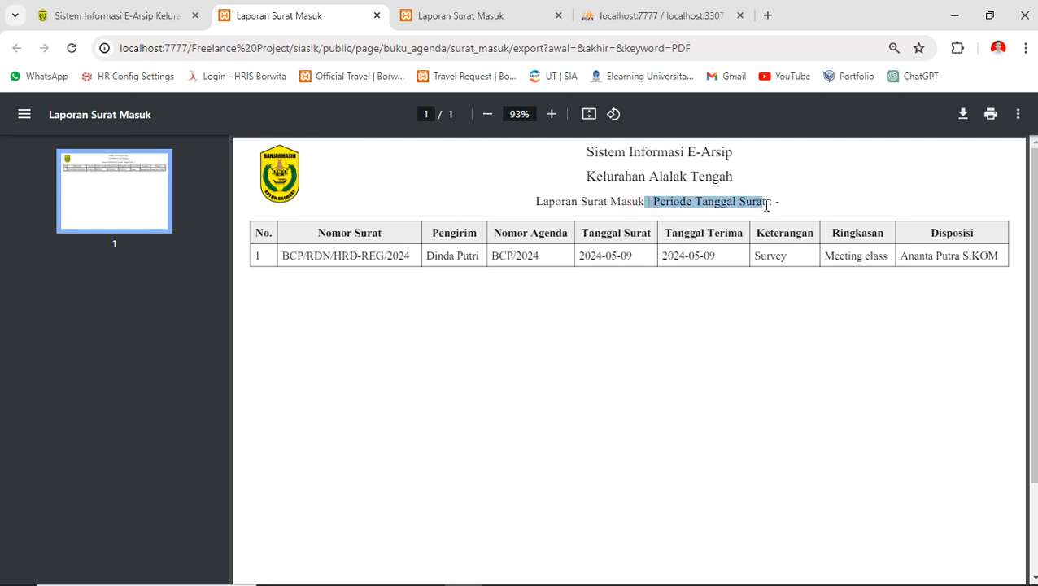
click(441, 11)
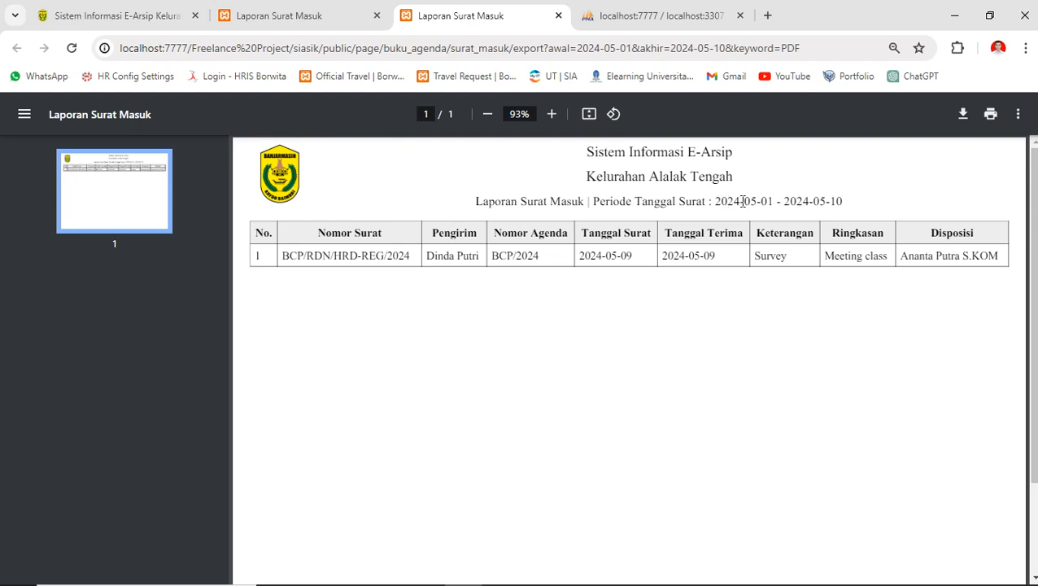
double_click(835, 201)
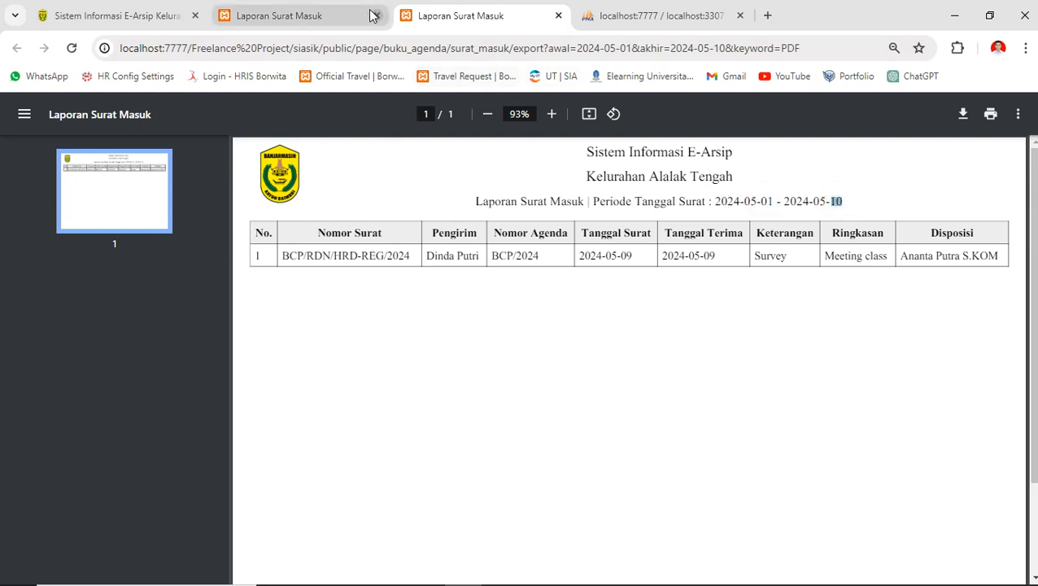
click(325, 8)
click(440, 8)
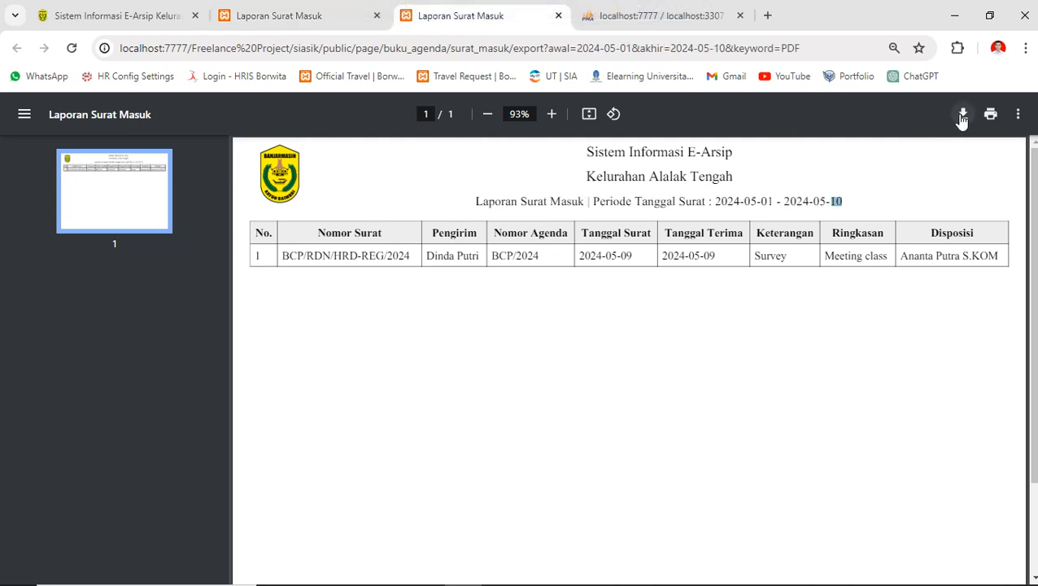
- Cancel the print dialog, close both report tabs, and open Buku Agenda Surat Keluar
click(989, 117)
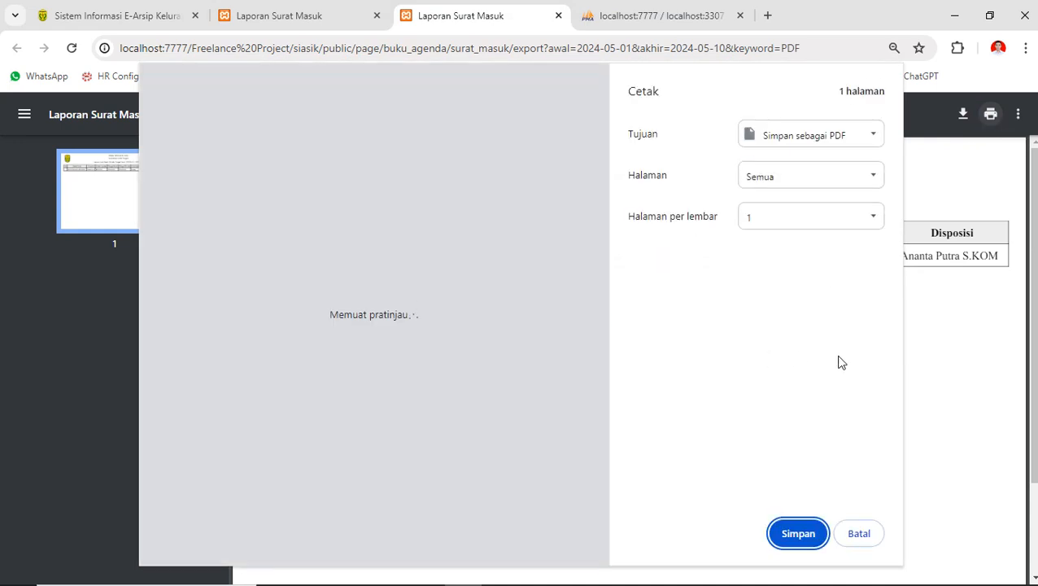
click(858, 533)
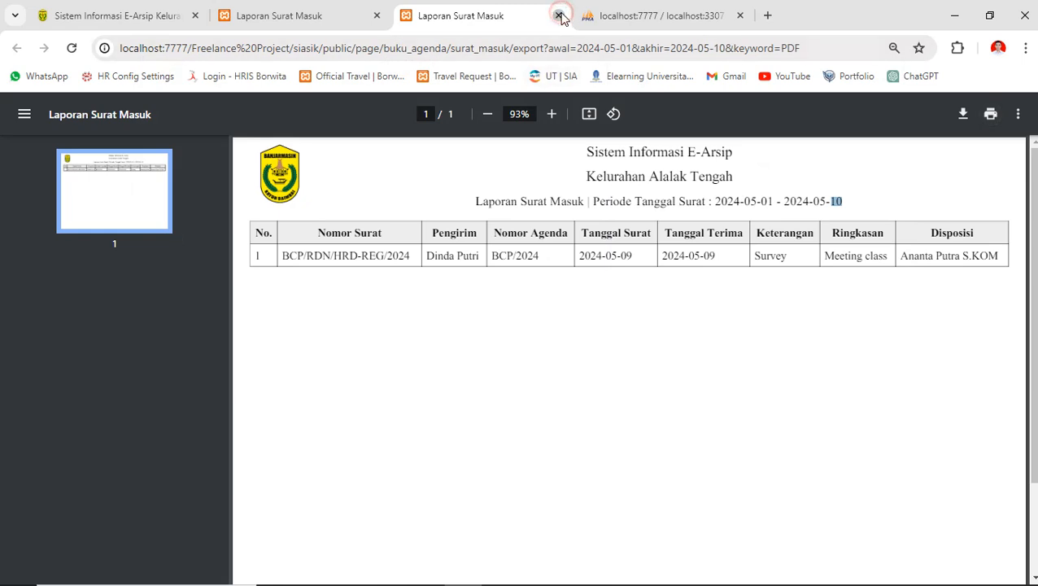
click(558, 15)
click(341, 13)
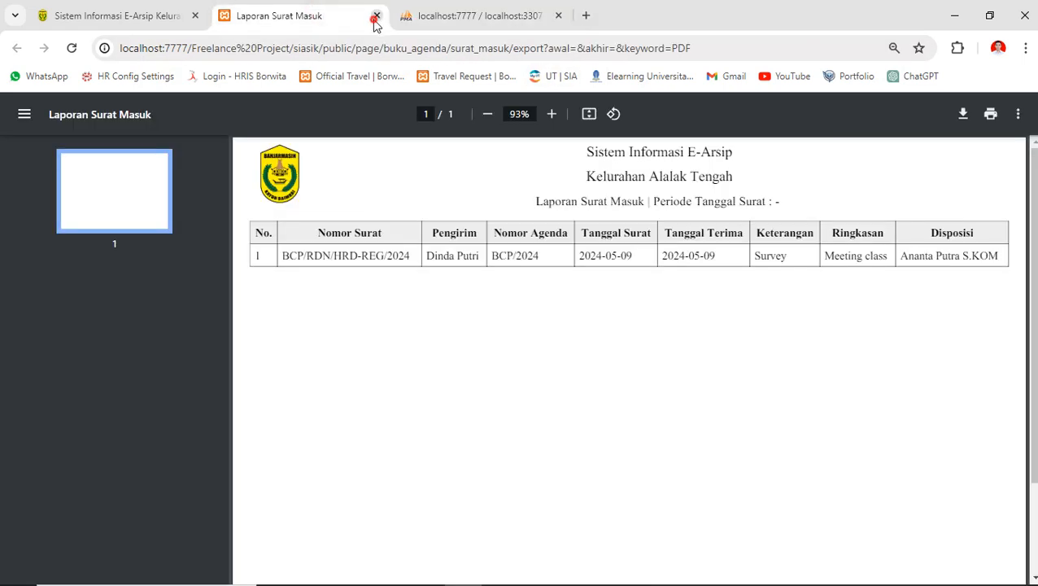
click(377, 16)
click(162, 11)
click(90, 295)
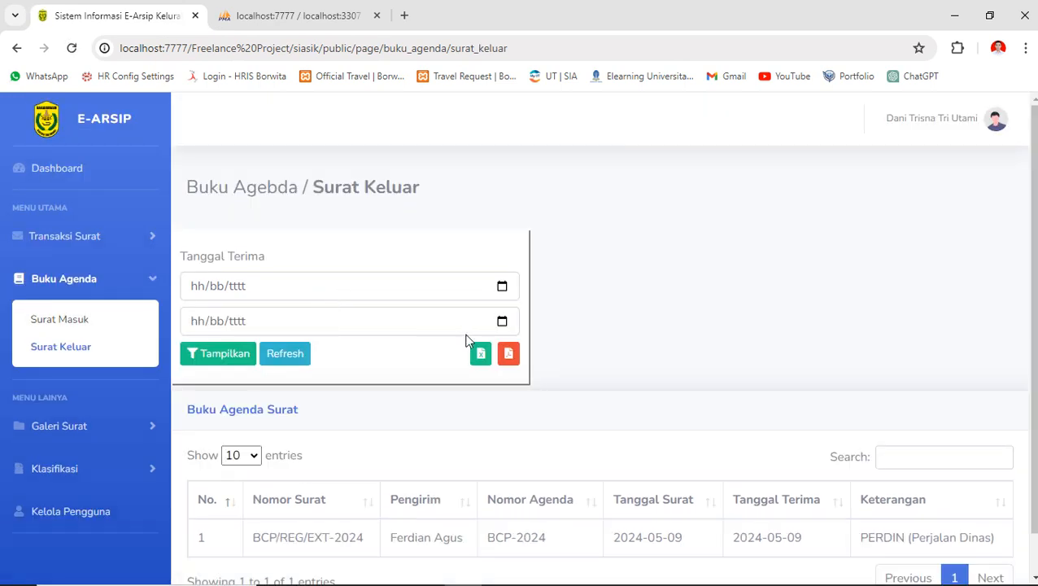
- Export the outgoing-letters agenda as a Laporan Surat Keluar PDF and view it
scroll(393, 299, down, 1)
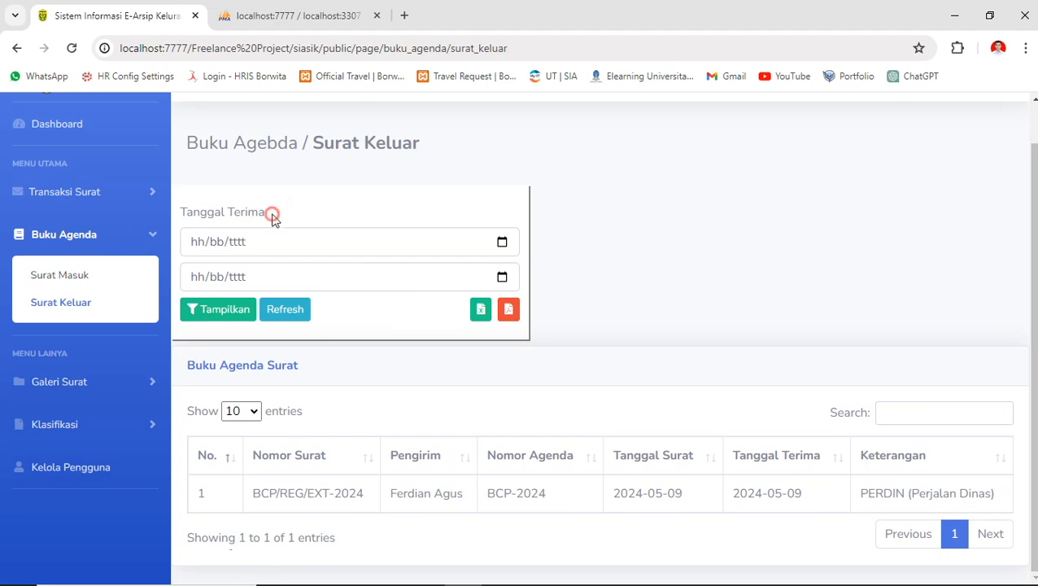
drag(272, 216, 183, 202)
click(183, 211)
click(509, 310)
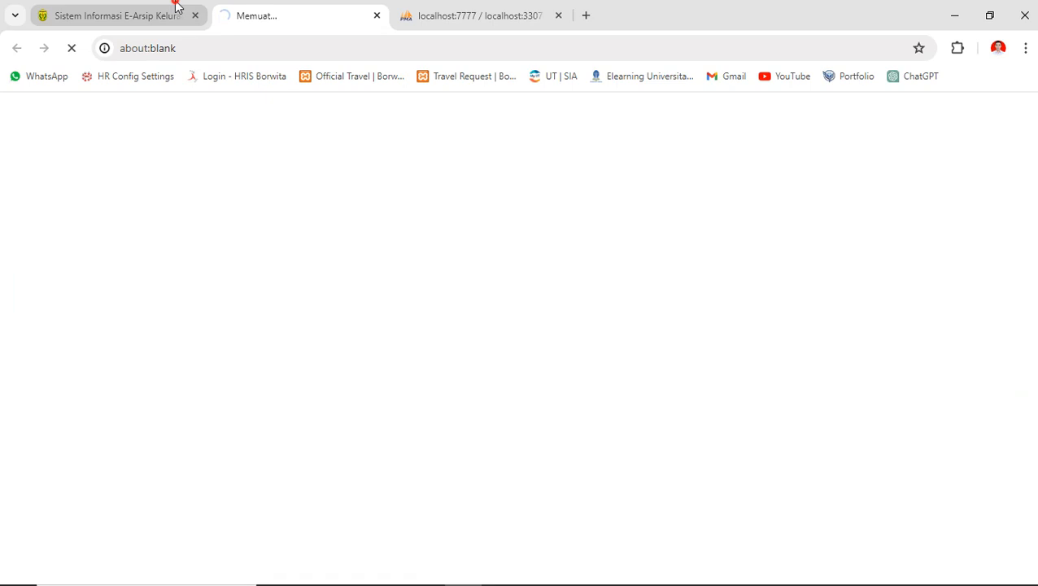
click(177, 4)
click(235, 10)
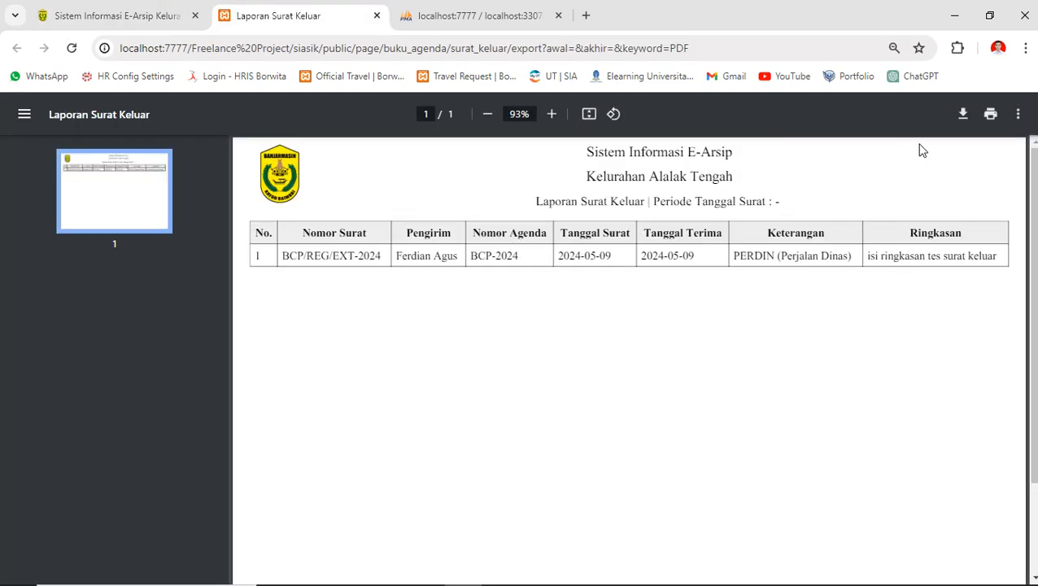
- Cancel the report's print dialog, hide the thumbnails panel, and close the report
click(988, 119)
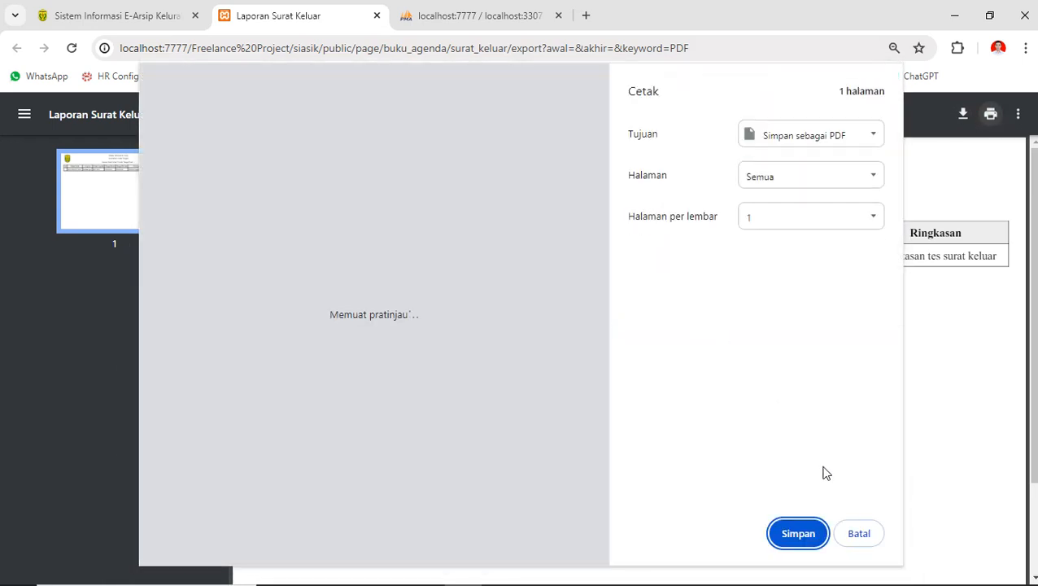
click(859, 534)
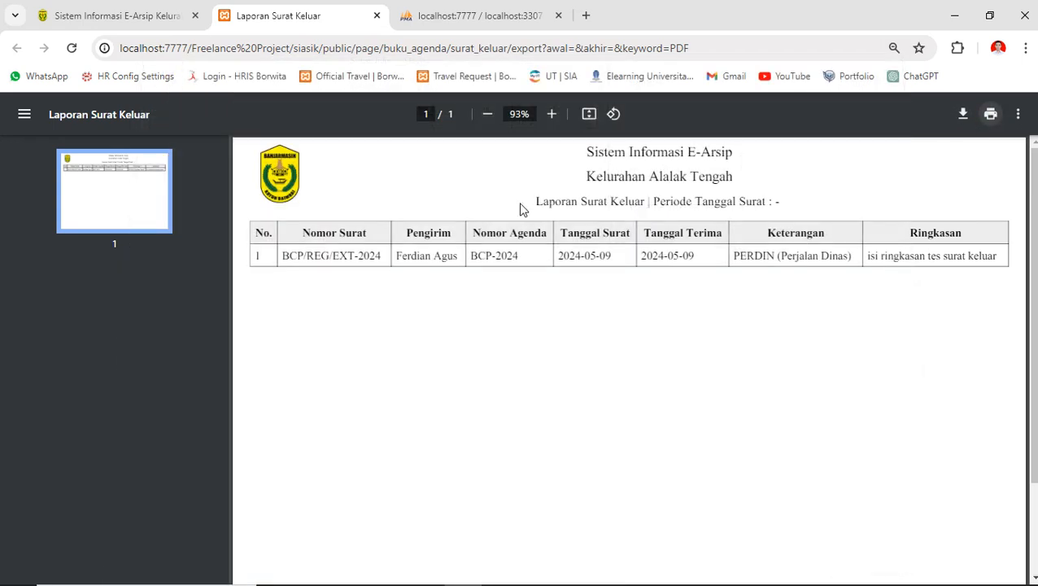
click(25, 114)
click(376, 16)
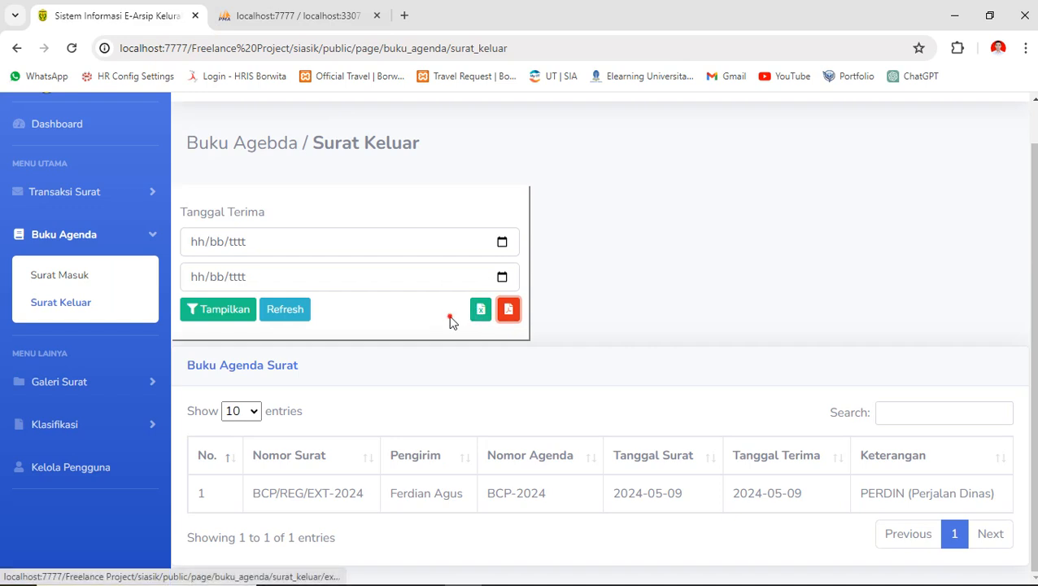
- View incoming letter BCP/RDN/HRD-REG/2024 details in the Surat Masuk gallery
click(90, 391)
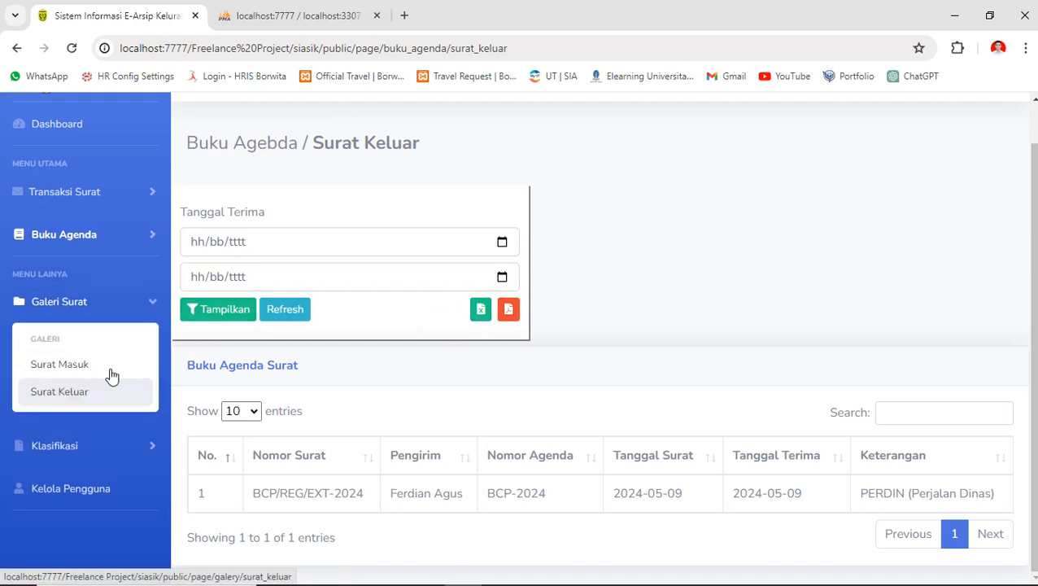
click(71, 367)
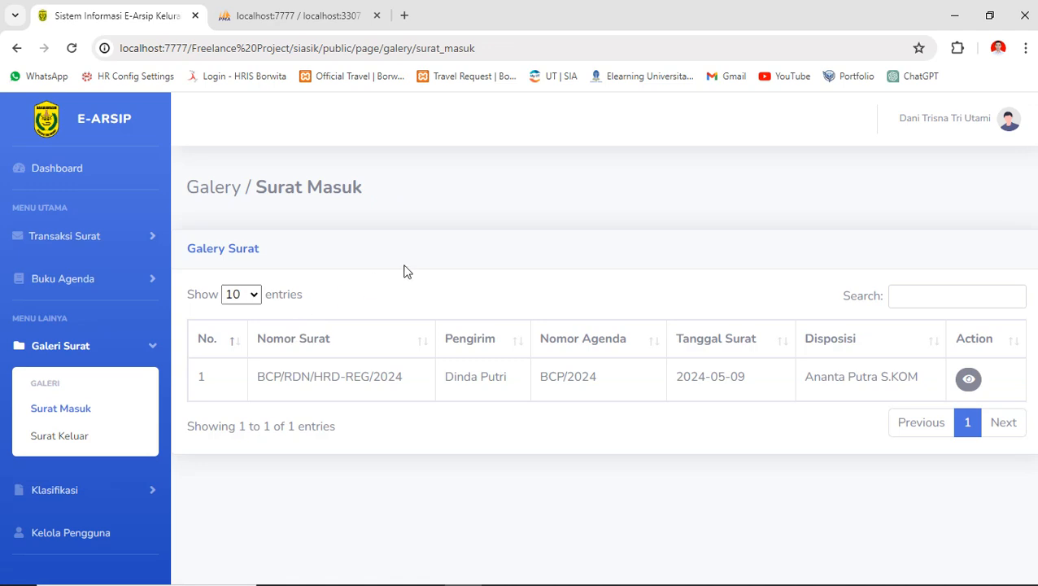
click(969, 379)
click(777, 446)
- View outgoing letter BCP/REG/EXT-2024 details in the Surat Keluar gallery, then return to Dashboard
click(86, 437)
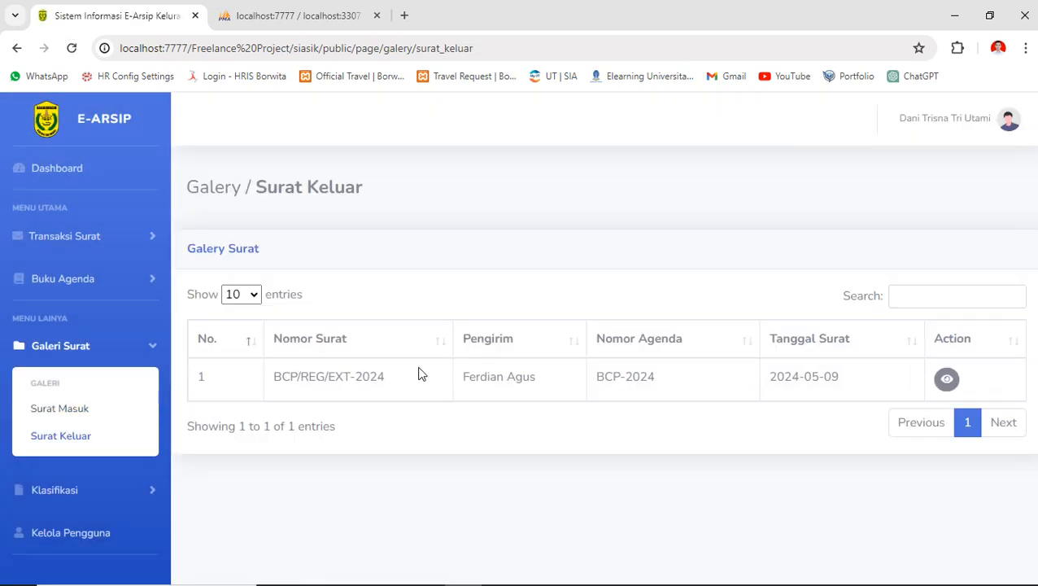
click(944, 379)
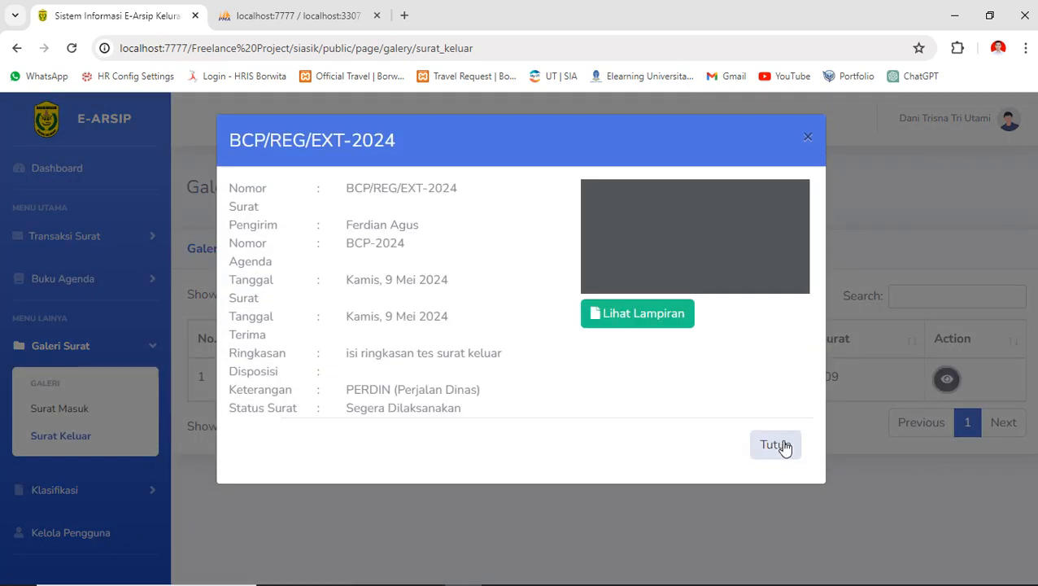
click(783, 447)
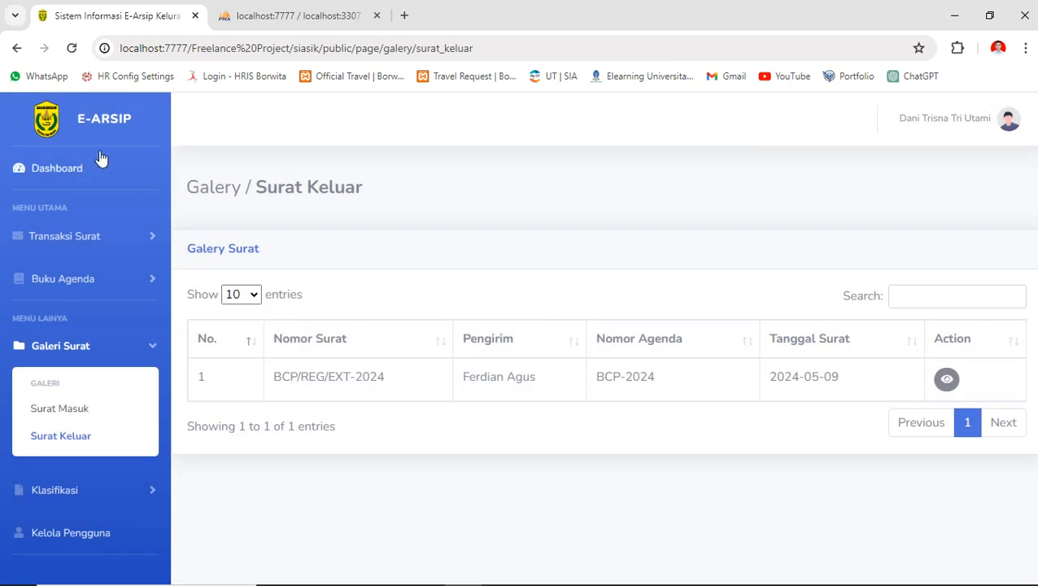
click(79, 171)
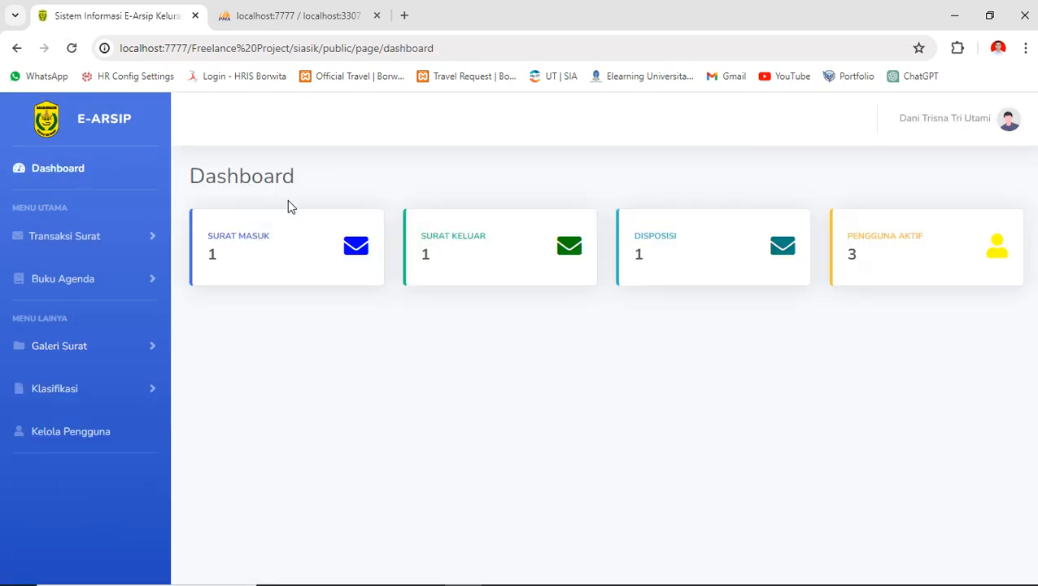
- Copy the Kepala Lurah user's e-mail from user management and log out
click(99, 436)
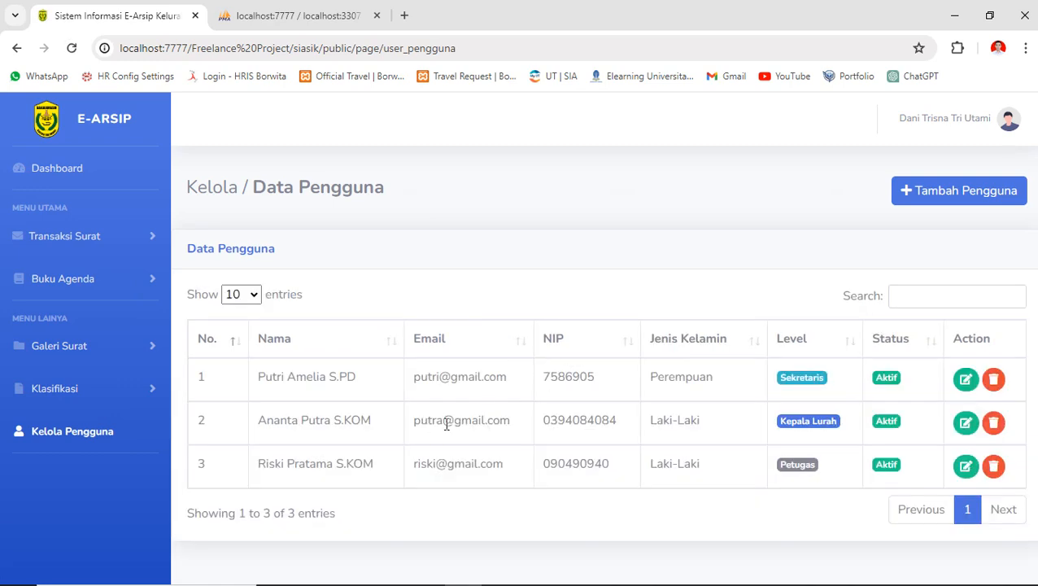
drag(416, 422, 521, 421)
key(ctrl+c)
click(1006, 118)
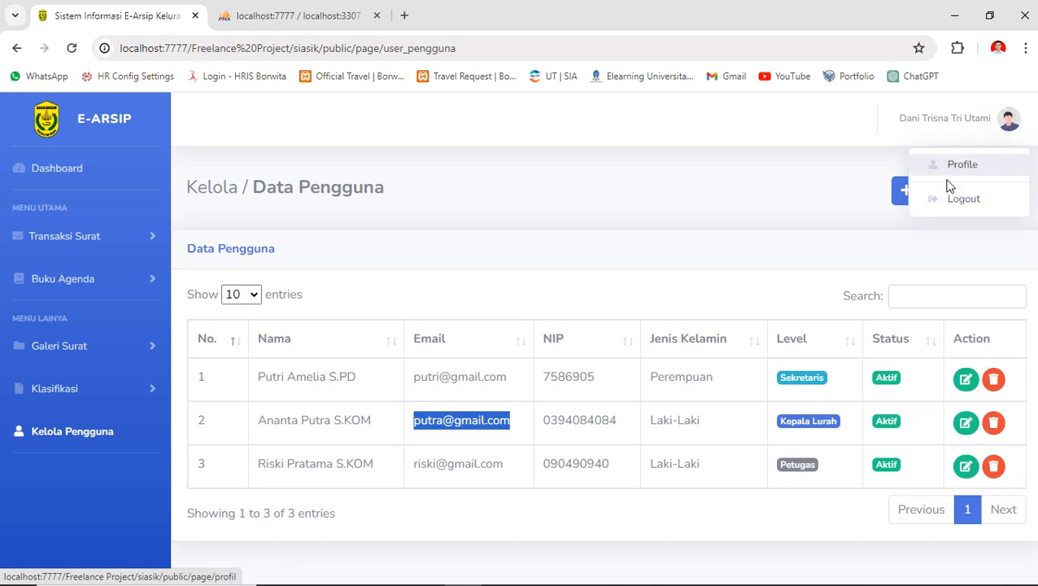
click(946, 202)
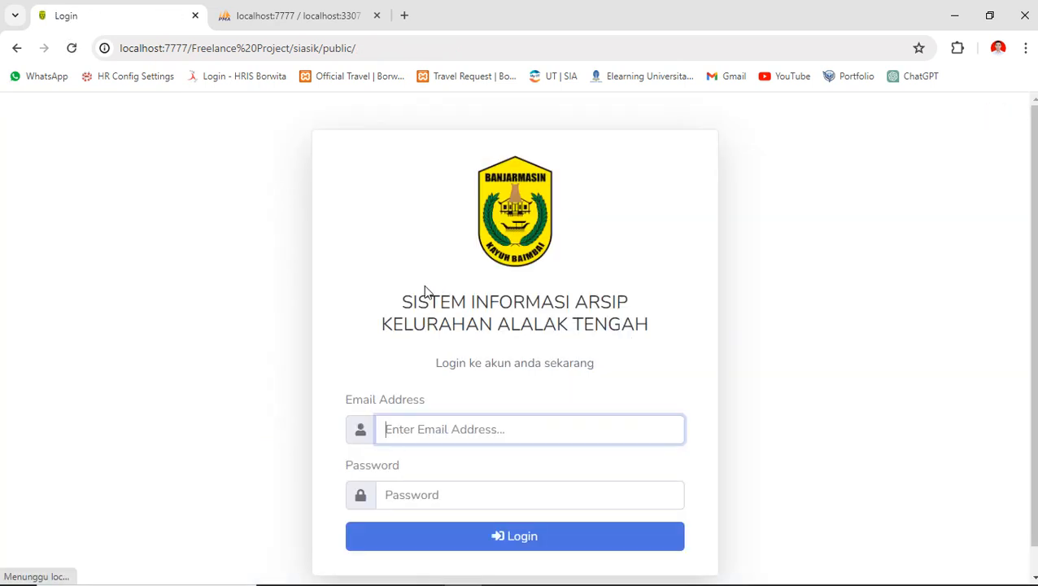
- Log in as Kepala Lurah with the copied e-mail and account password, dismissing the password warning
key(ctrl+v)
key(Tab)
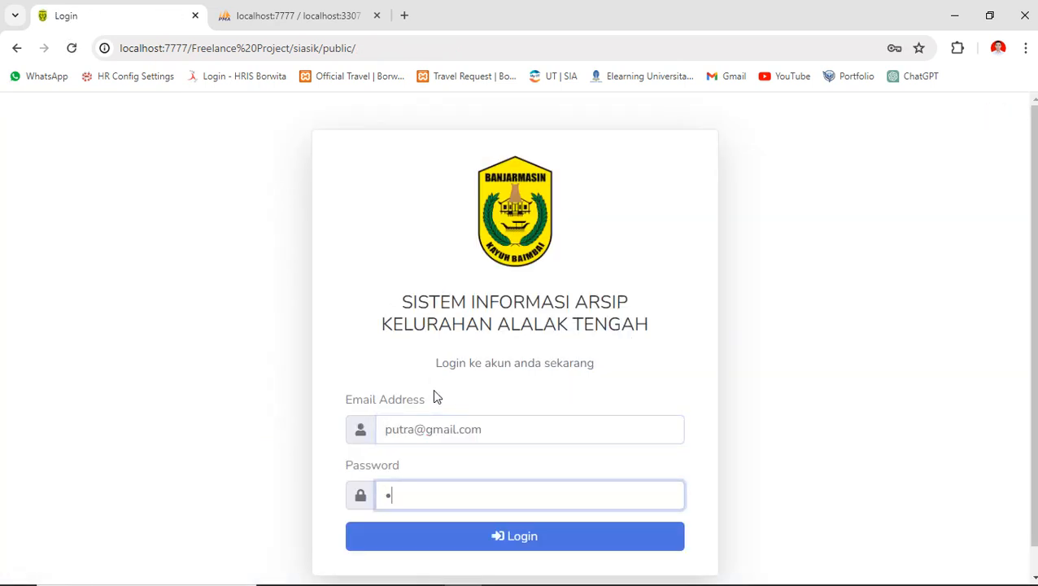
key(Return)
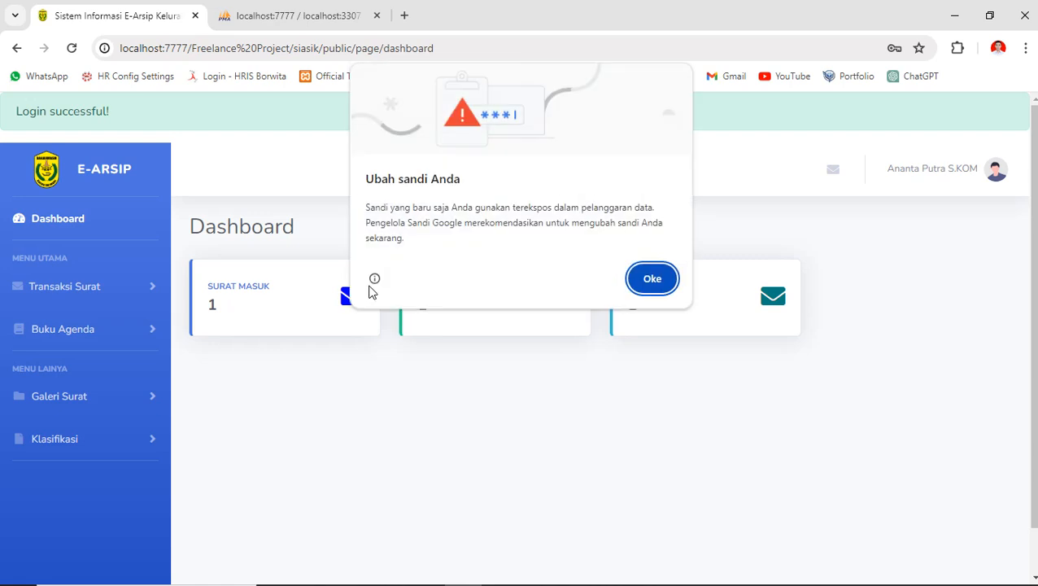
mouse_move(375, 279)
click(654, 278)
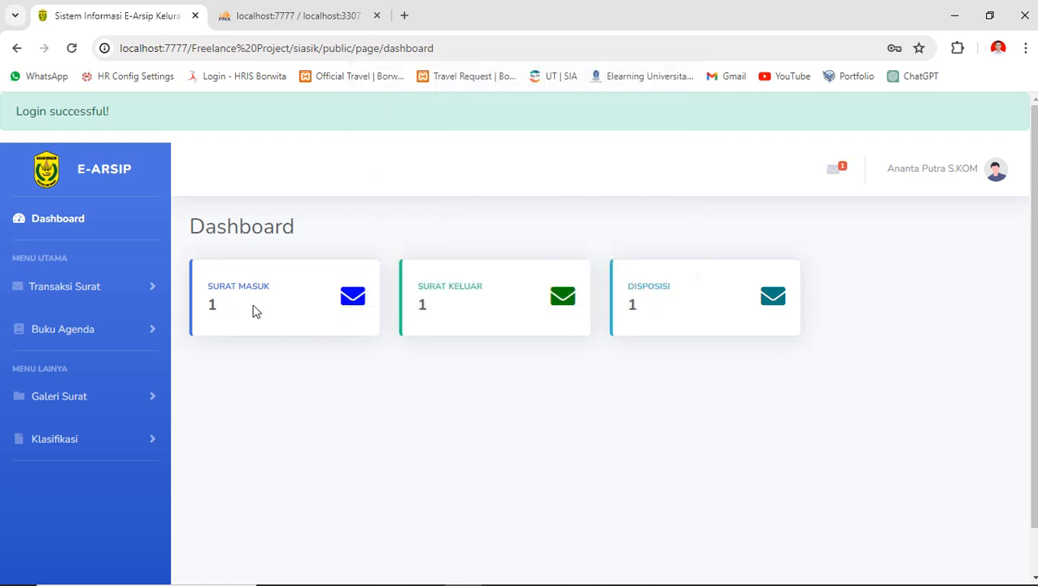
- Open the Transaksi Surat > Surat Masuk list showing letter BCP/RDN/HRD-REG/2024
click(107, 236)
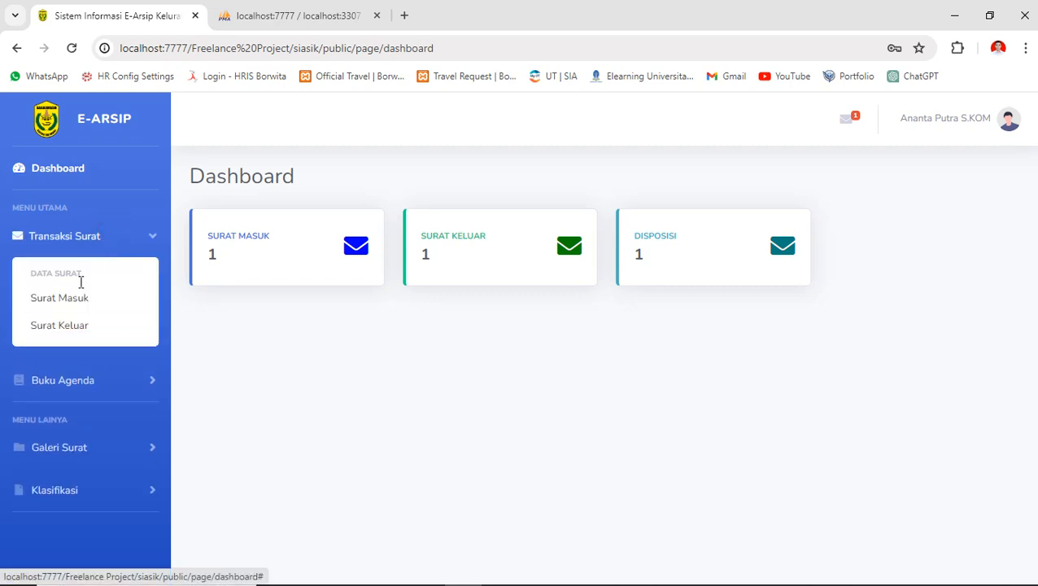
click(72, 300)
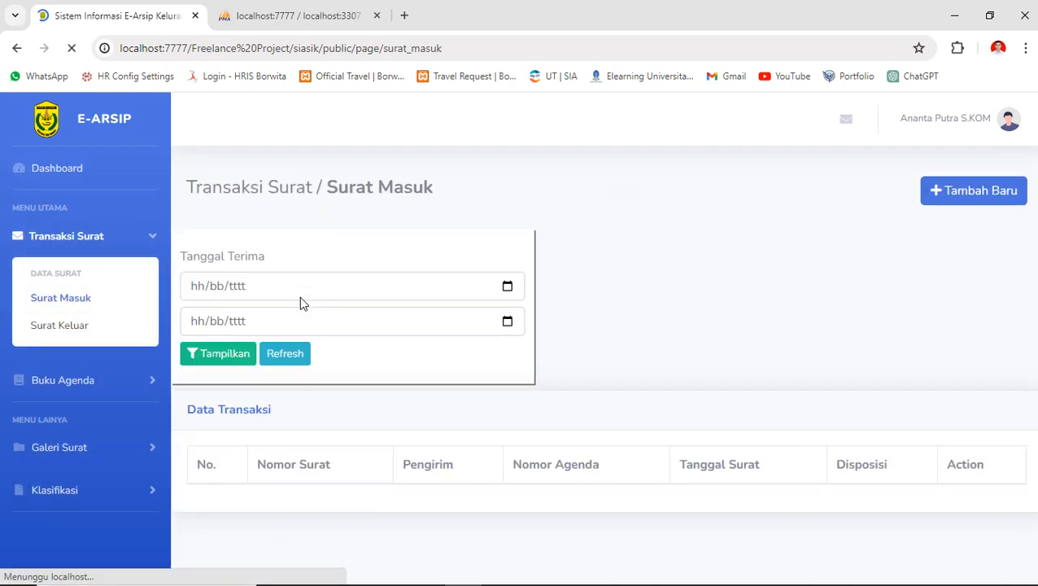
scroll(475, 378, down, 1)
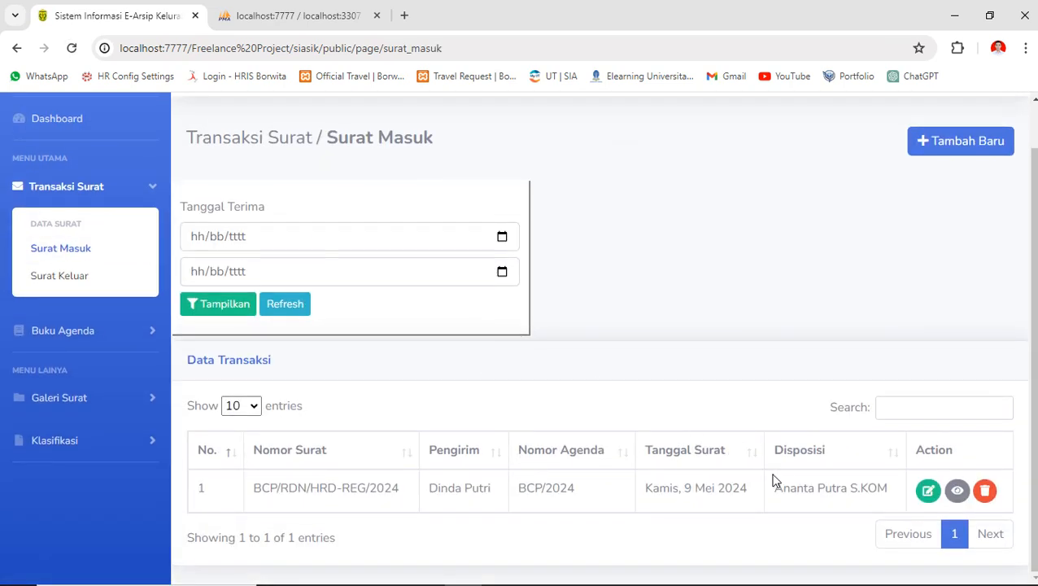
drag(778, 488, 891, 489)
click(892, 491)
scroll(801, 385, up, 1)
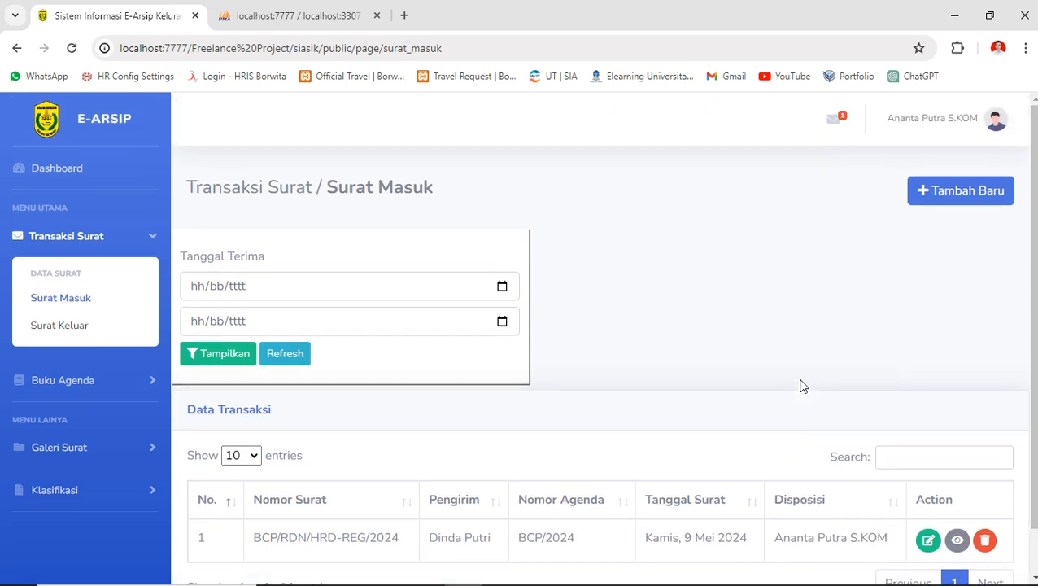
- Review the Disposisi Masuk notifications and open the full list of incoming dispositions
click(835, 122)
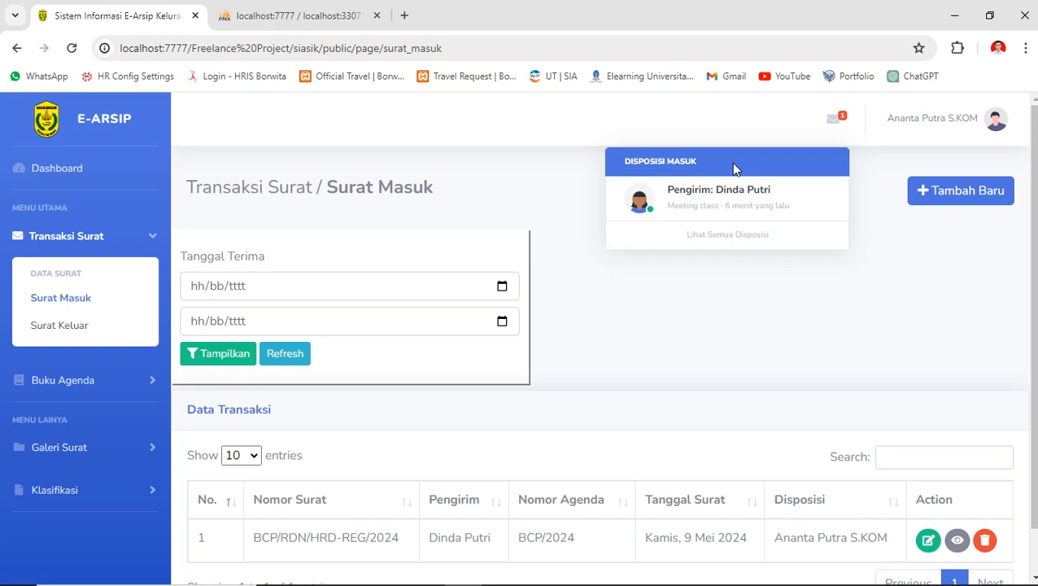
click(838, 121)
click(839, 120)
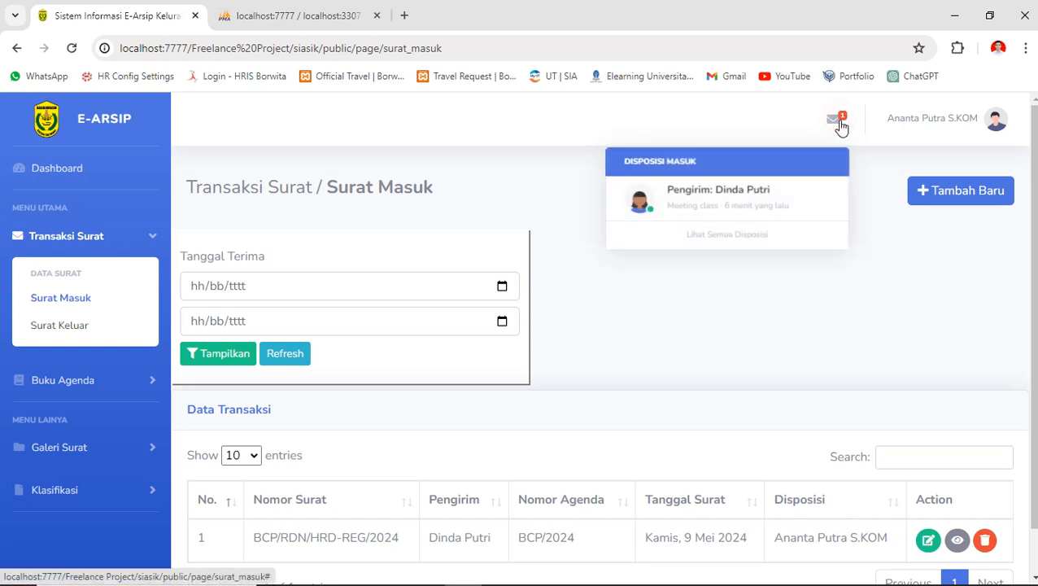
click(750, 210)
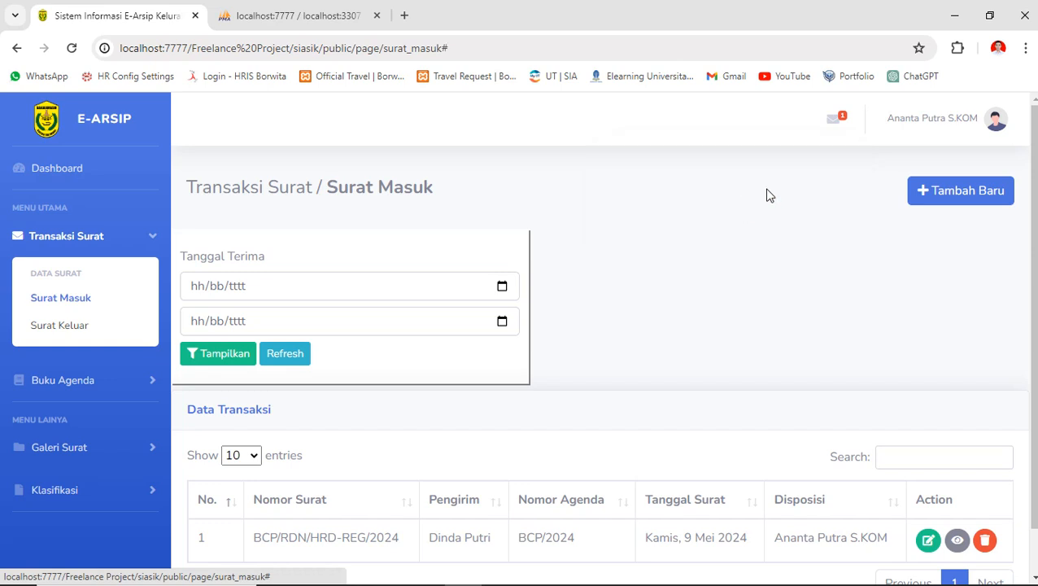
click(834, 118)
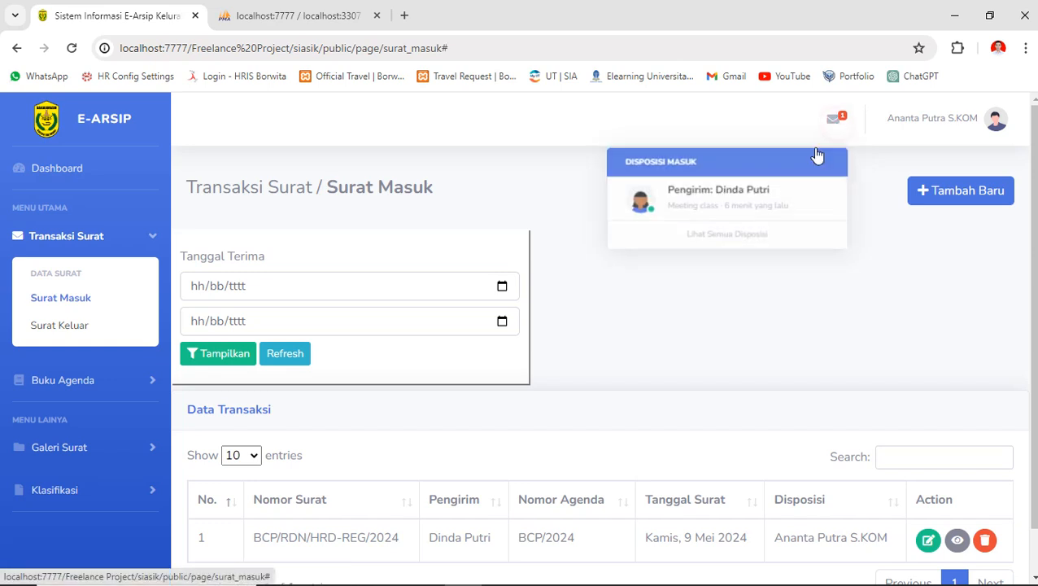
click(731, 236)
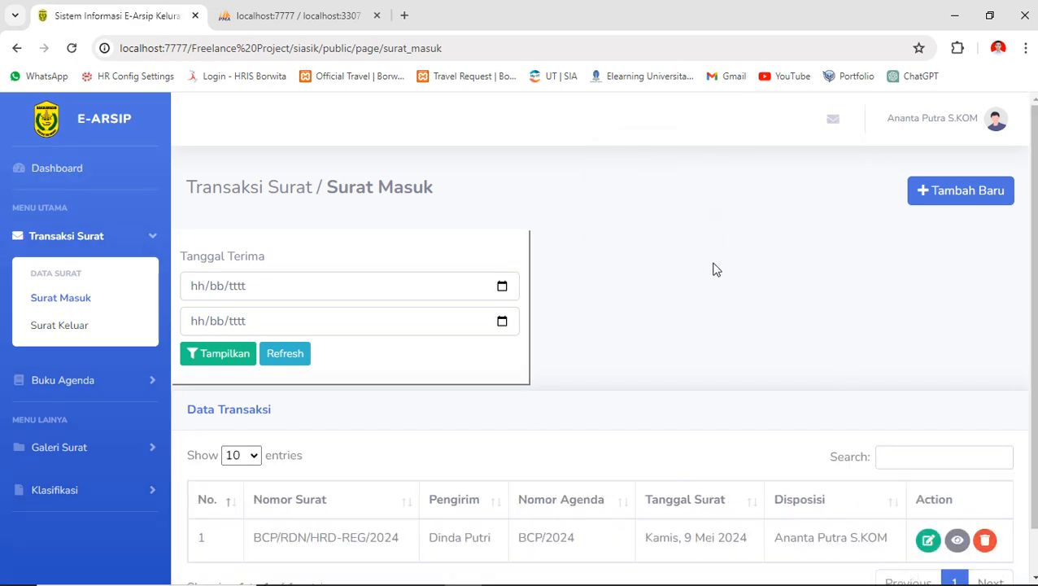
scroll(788, 349, down, 2)
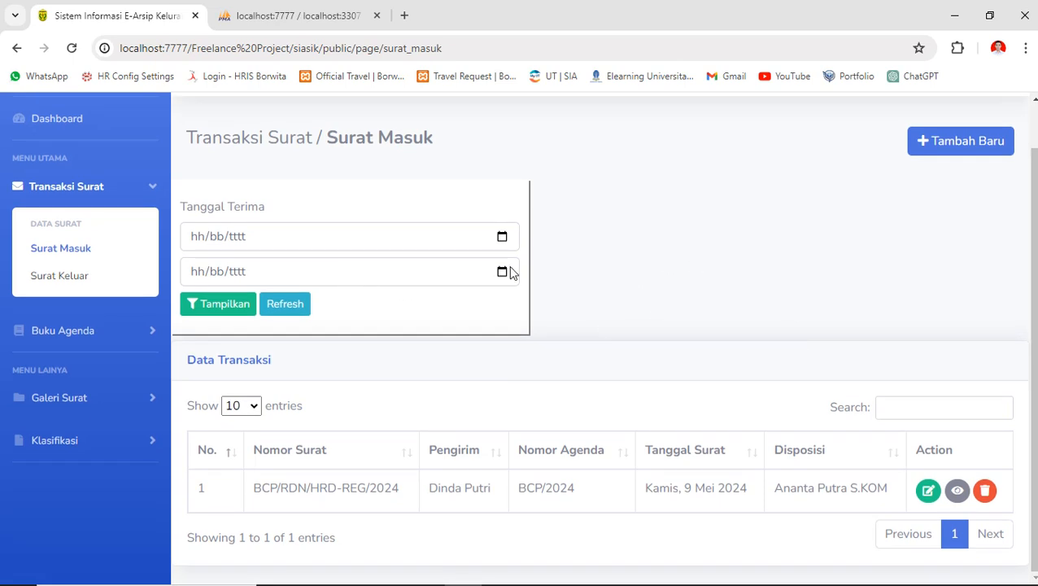
scroll(725, 303, up, 2)
scroll(726, 304, down, 2)
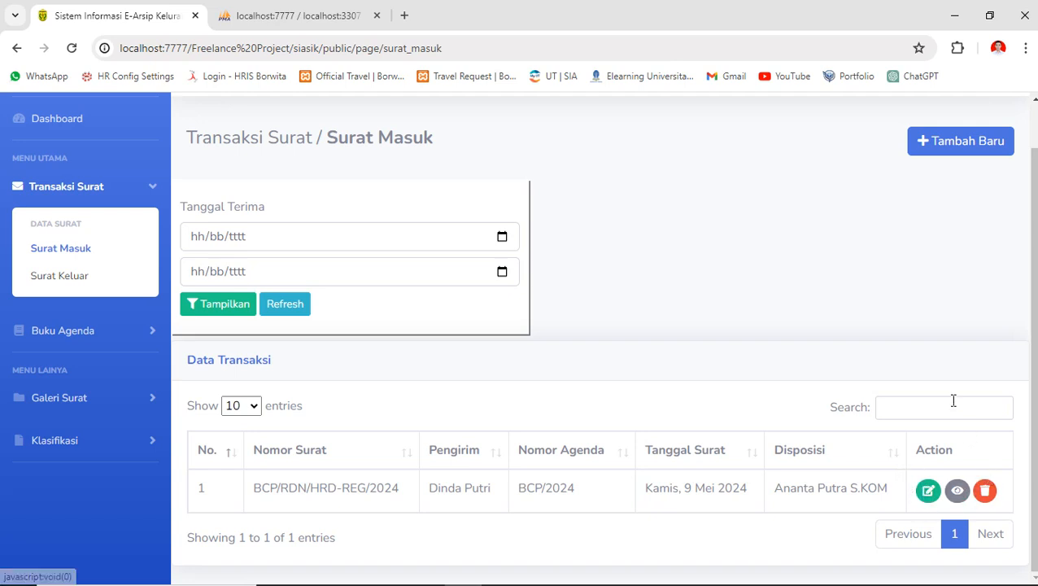
scroll(955, 407, up, 1)
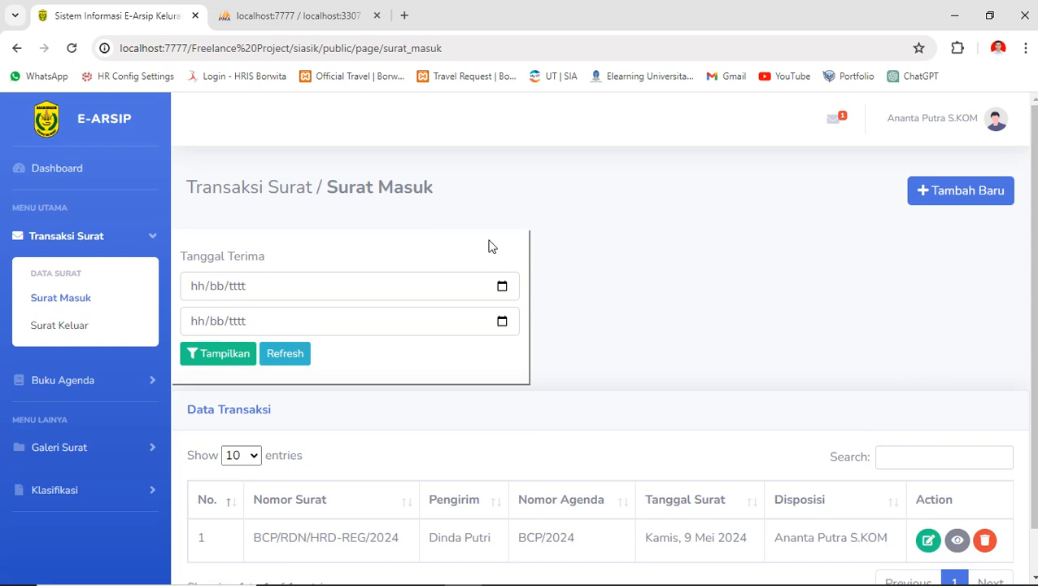
click(833, 123)
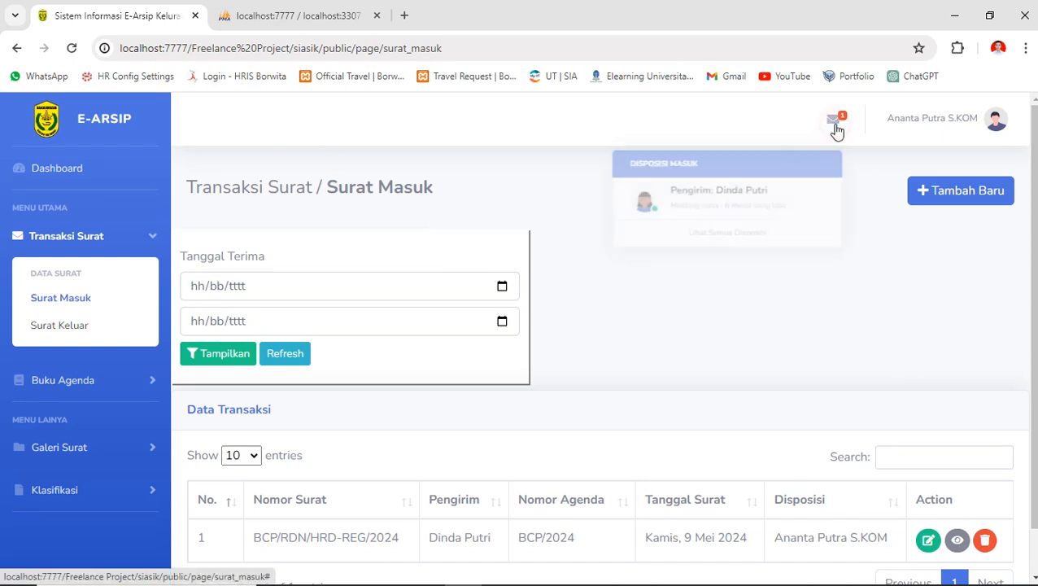
- Return to the Dashboard, check disposition notifications, and open the Kepala Lurah profile page
click(113, 173)
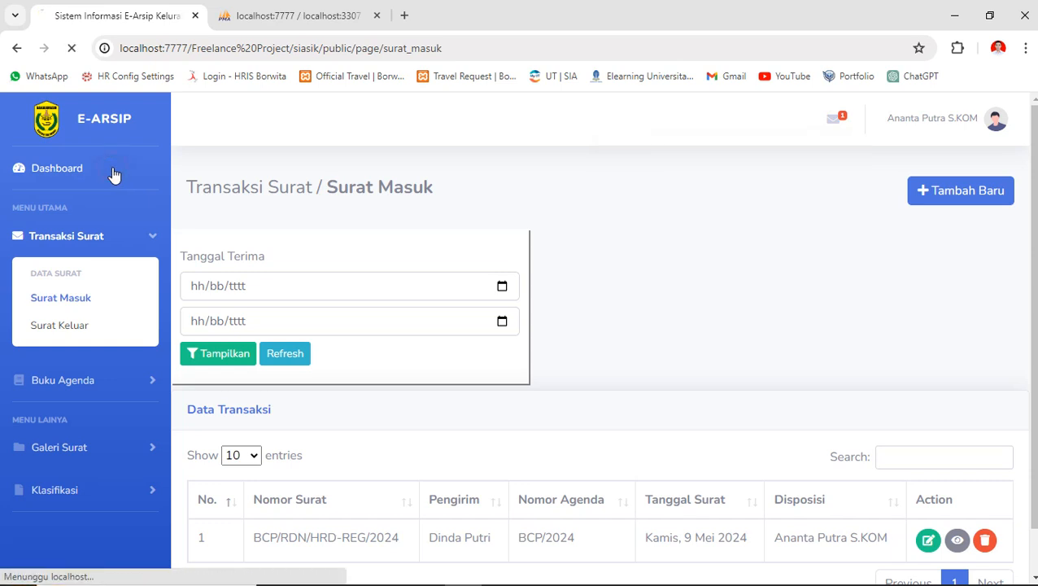
click(847, 122)
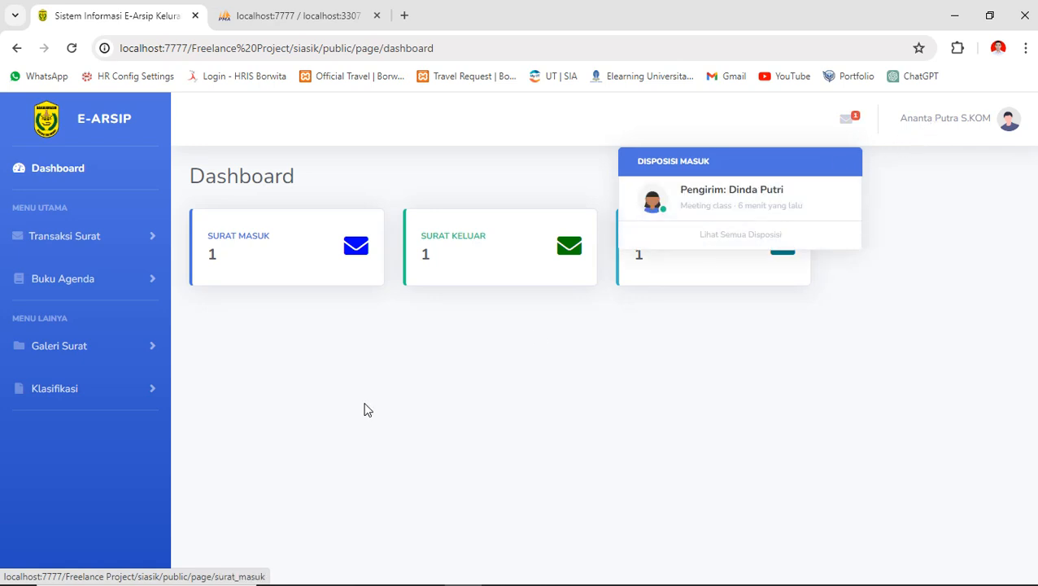
click(950, 128)
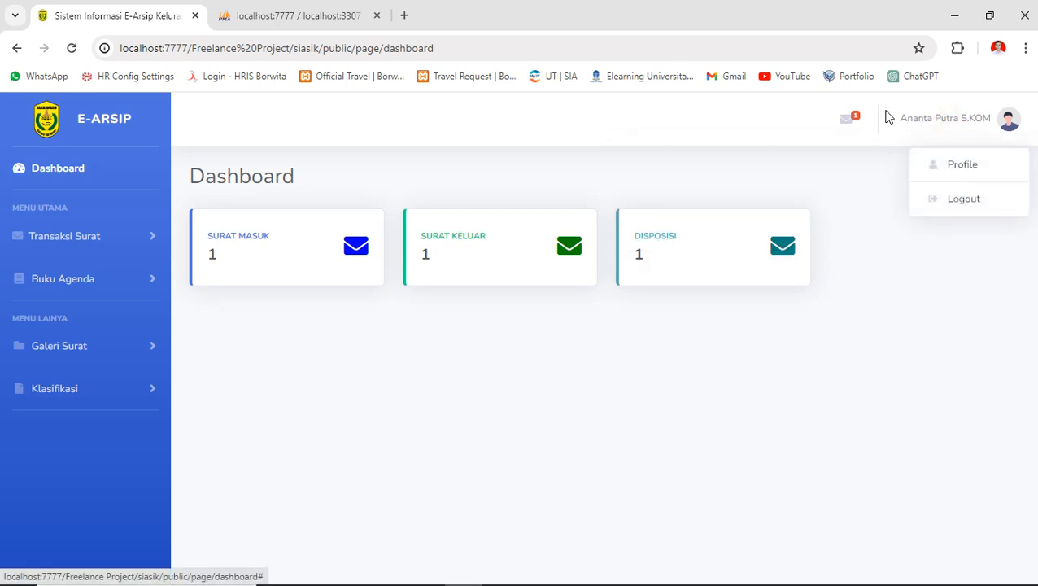
click(850, 119)
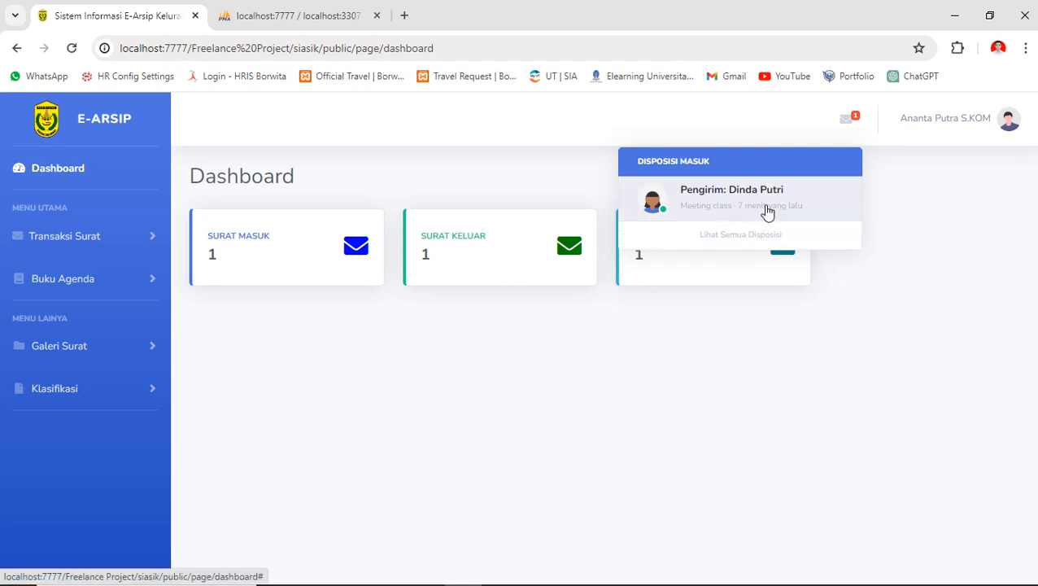
click(922, 128)
click(952, 164)
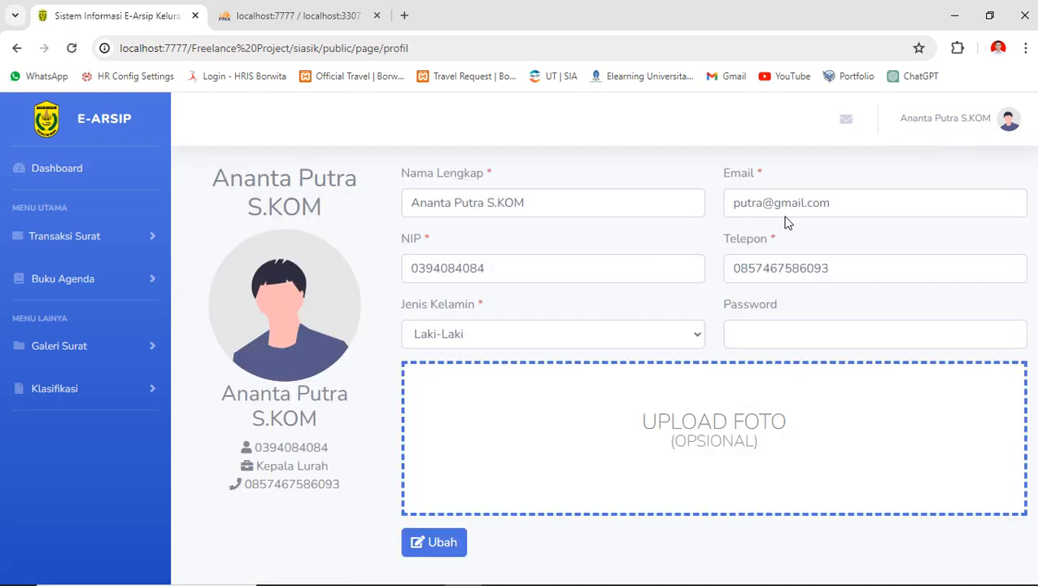
- Edit the domain of the profile's e-mail address and save the profile
double_click(807, 203)
click(822, 202)
key(Return)
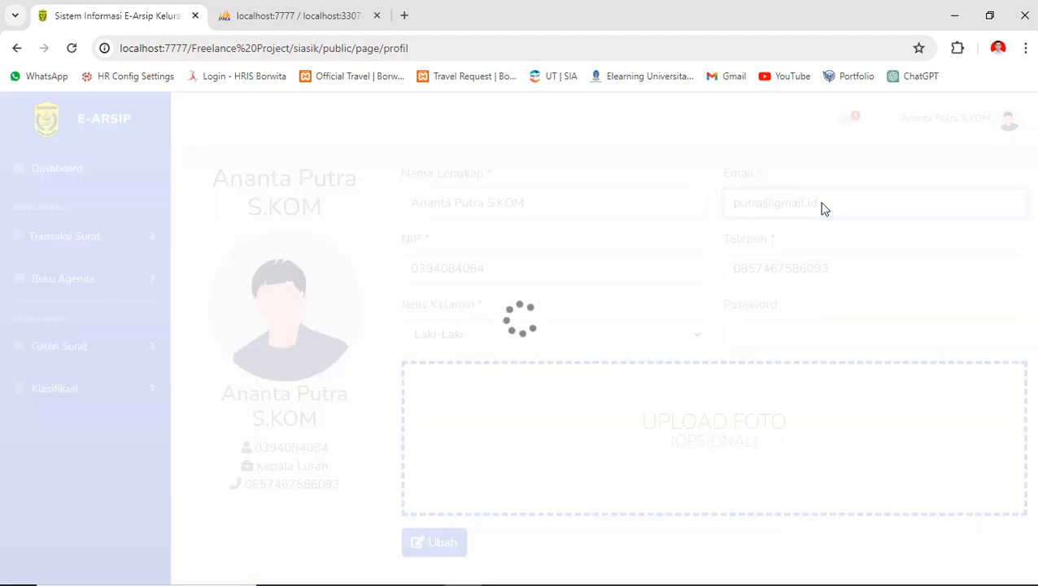
click(521, 434)
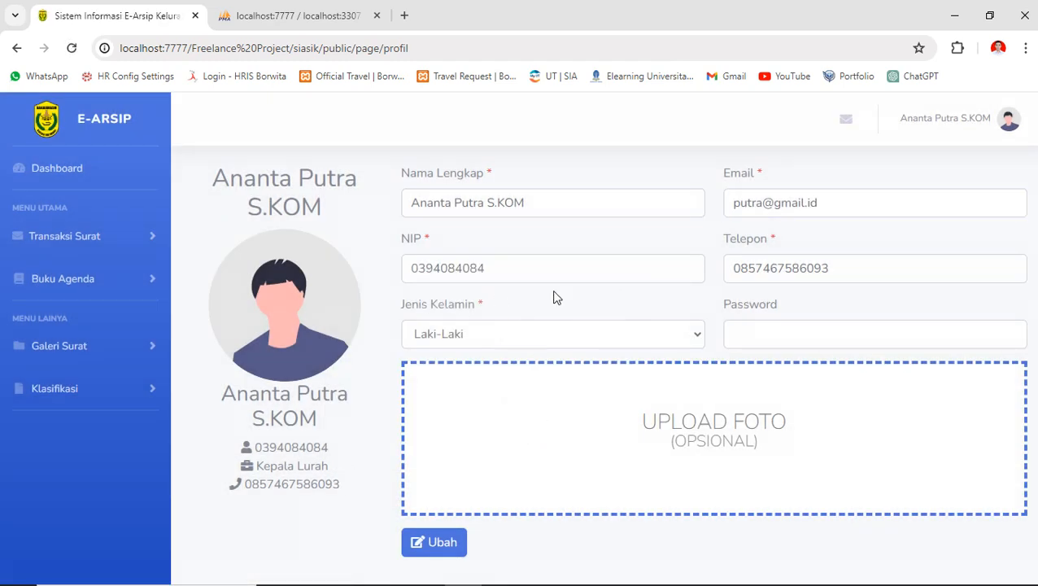
- Log out of the Kepala Lurah account, returning to the login page
drag(821, 203, 719, 210)
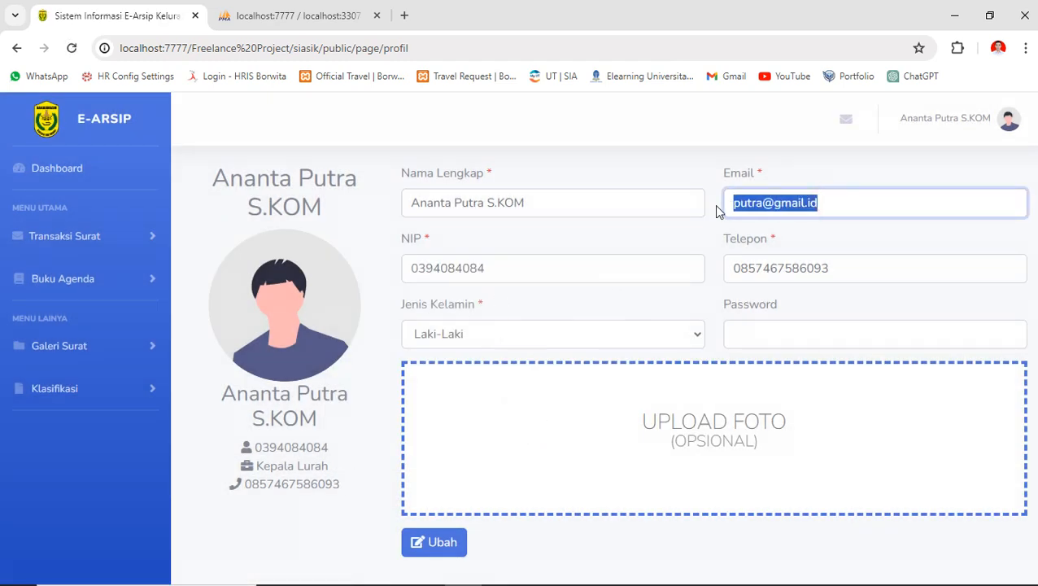
click(945, 115)
click(938, 202)
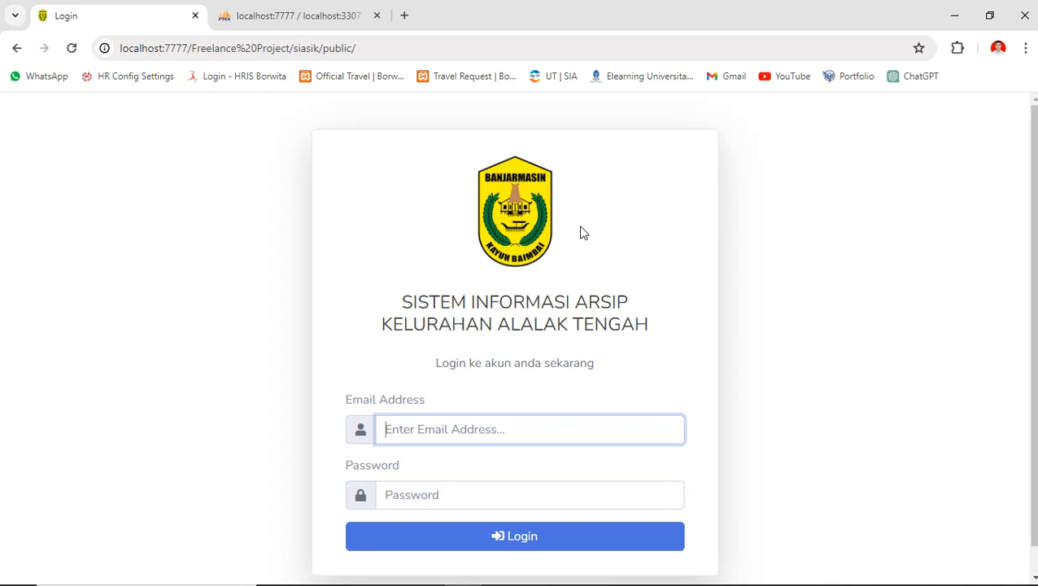
click(613, 570)
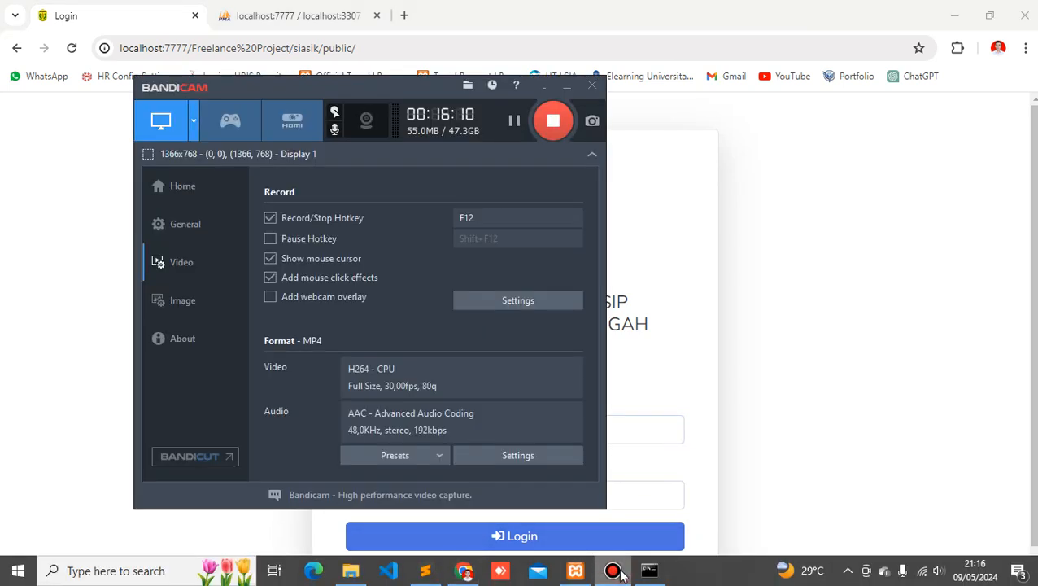